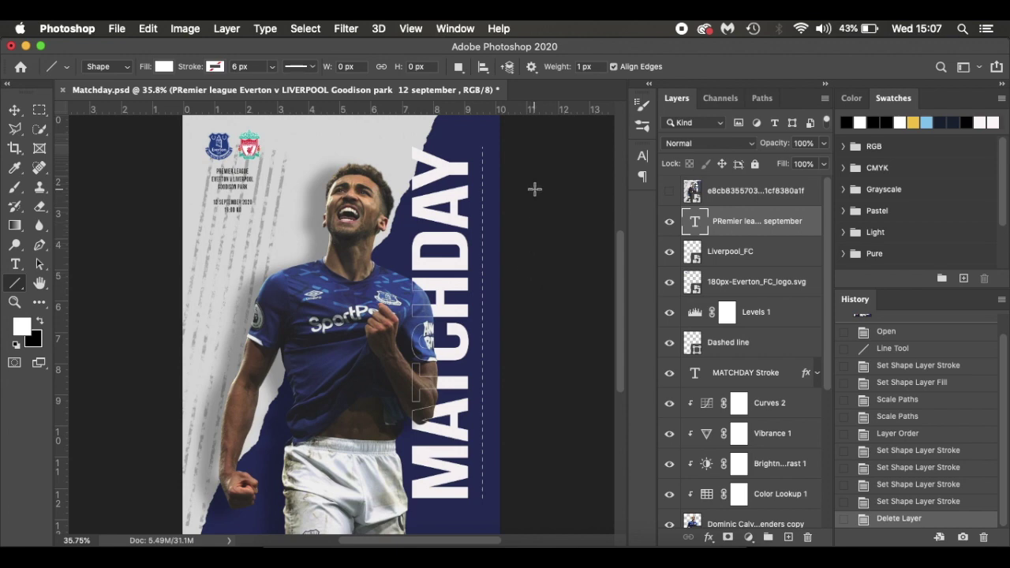
- Switch to Safari and examine the Levante UD vs Sevilla FC matchday poster on Pinterest, finishing on the home feed's design ideas
left_click(349, 543)
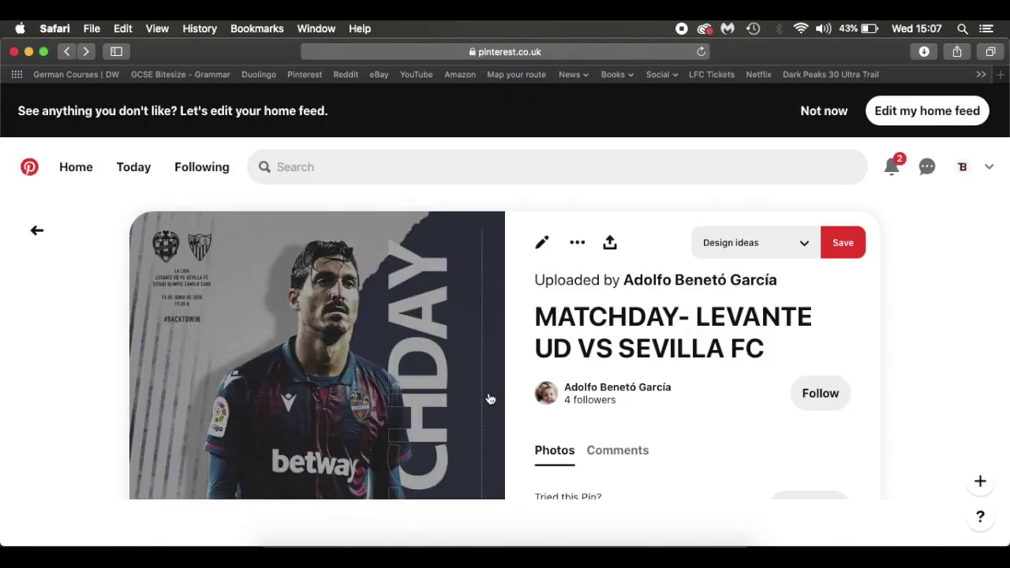
scroll(513, 387, "down", 2)
scroll(513, 387, "down", 3)
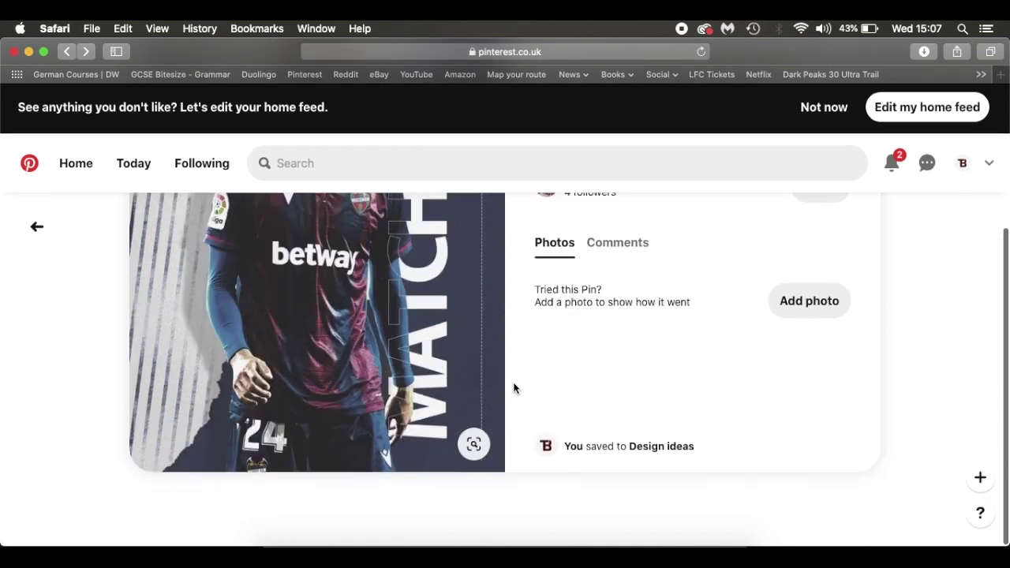
scroll(514, 388, "up", 4)
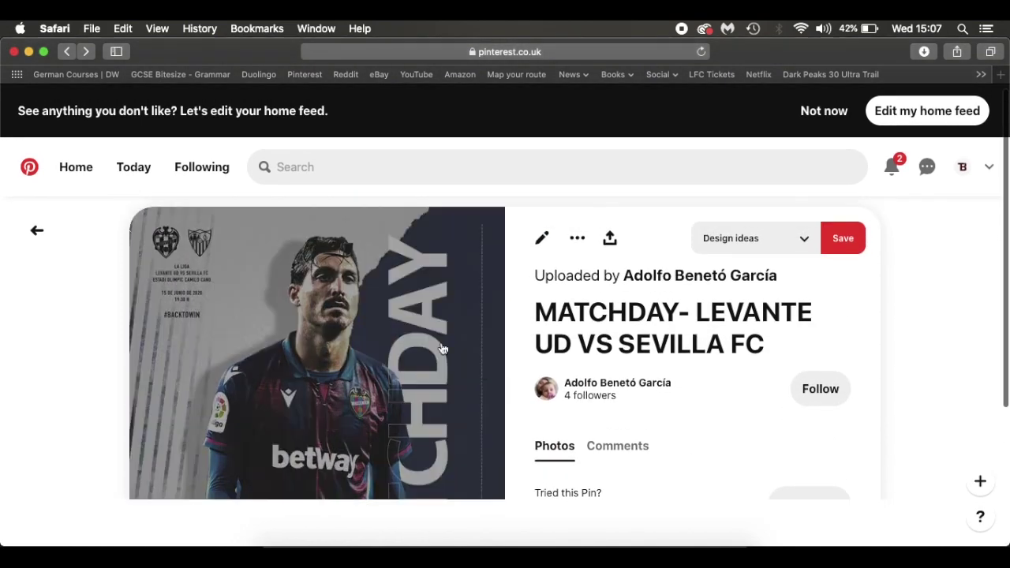
scroll(529, 400, "down", 4)
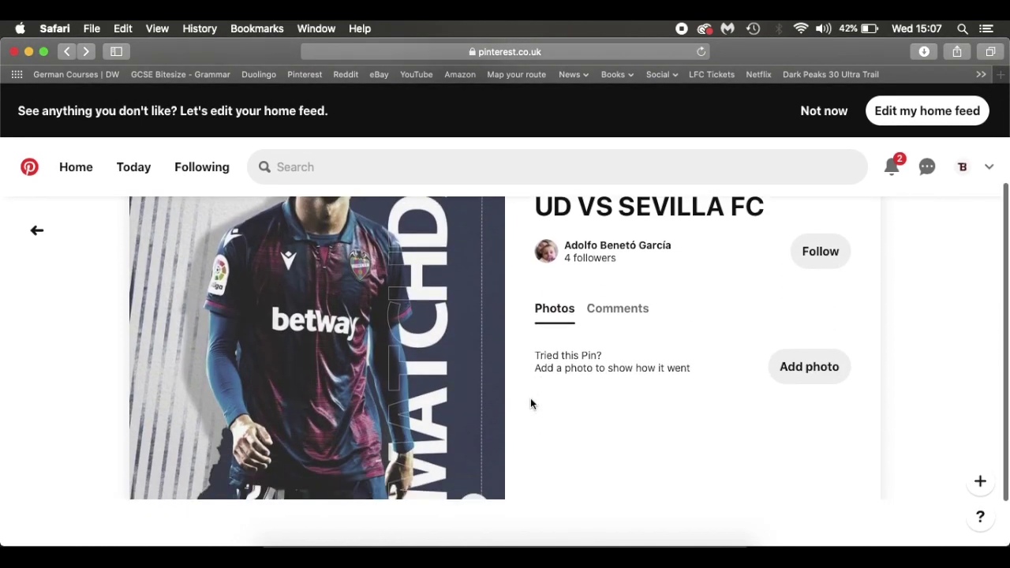
scroll(531, 400, "up", 2)
scroll(531, 403, "up", 2)
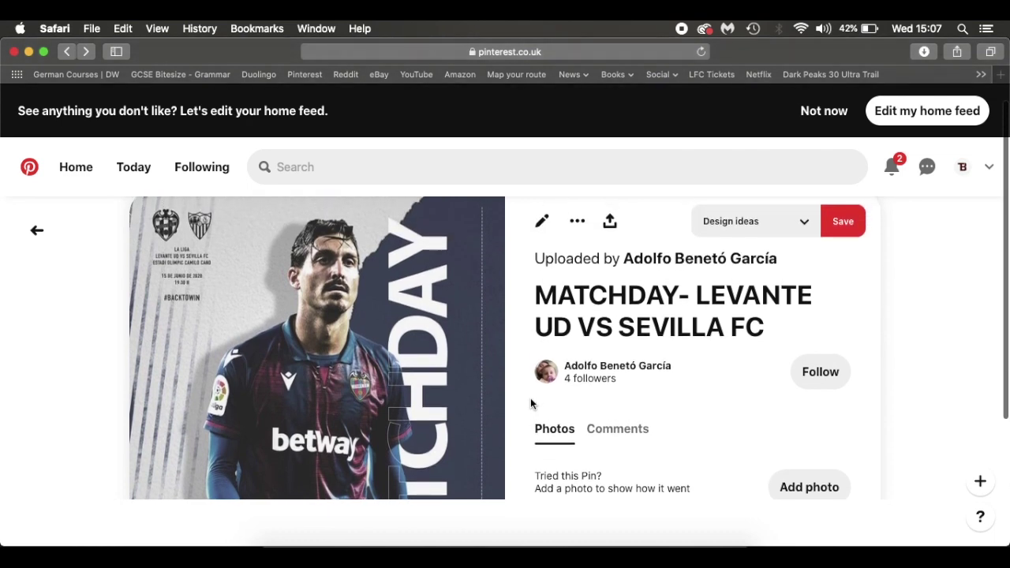
scroll(532, 403, "up", 1)
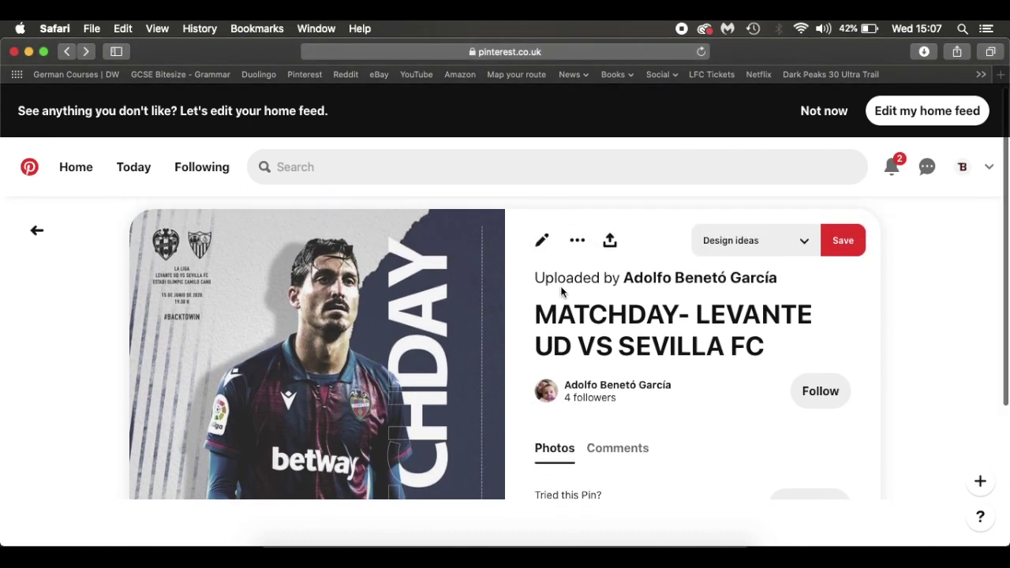
scroll(517, 416, "down", 4)
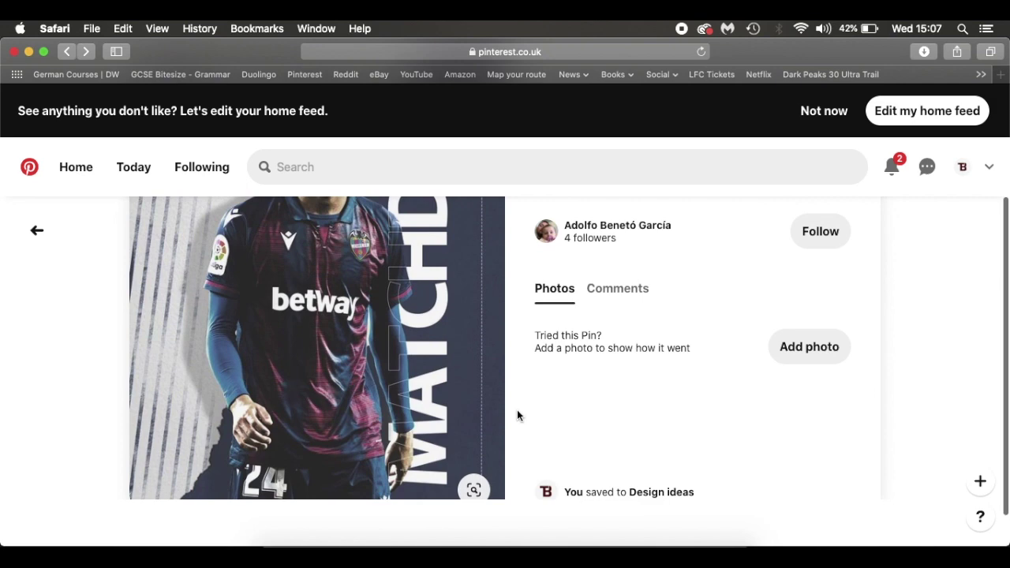
left_click(76, 168)
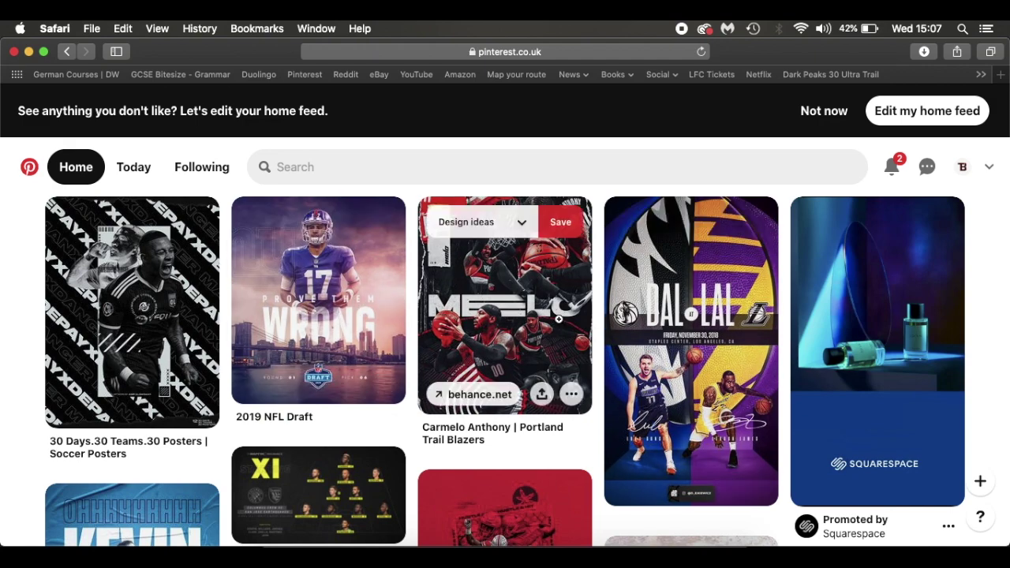
- Switch back to Photoshop, create a 1200 x 1600 pixel, 300 pixels/inch RGB document with a white background, and unlock the background layer
left_click(523, 553)
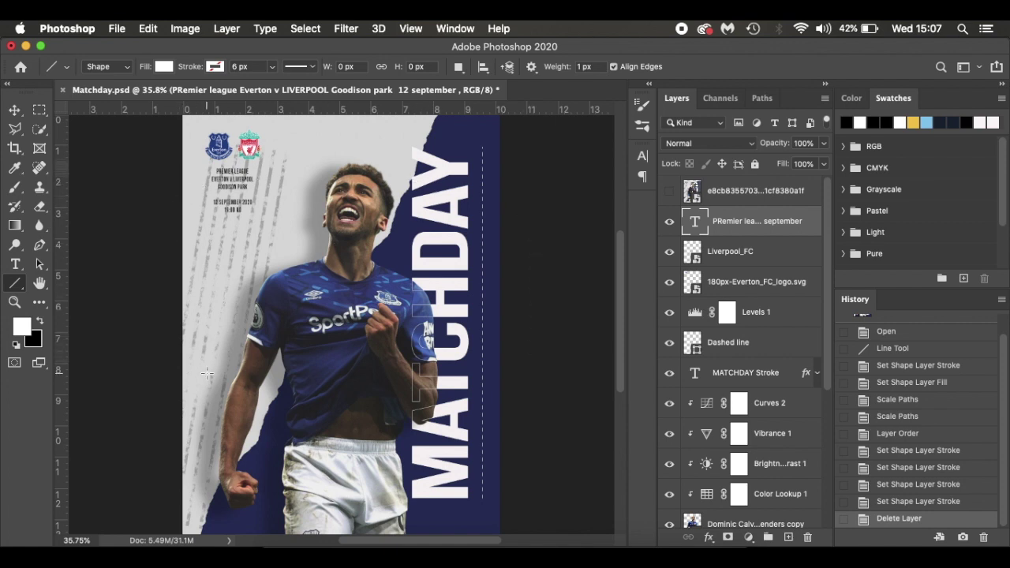
key("super+n")
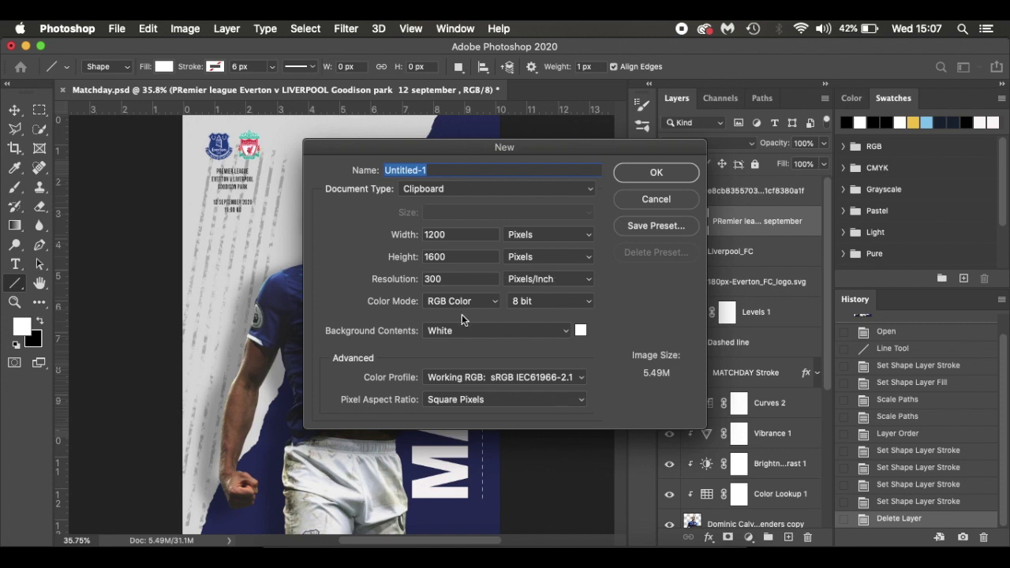
left_click(672, 173)
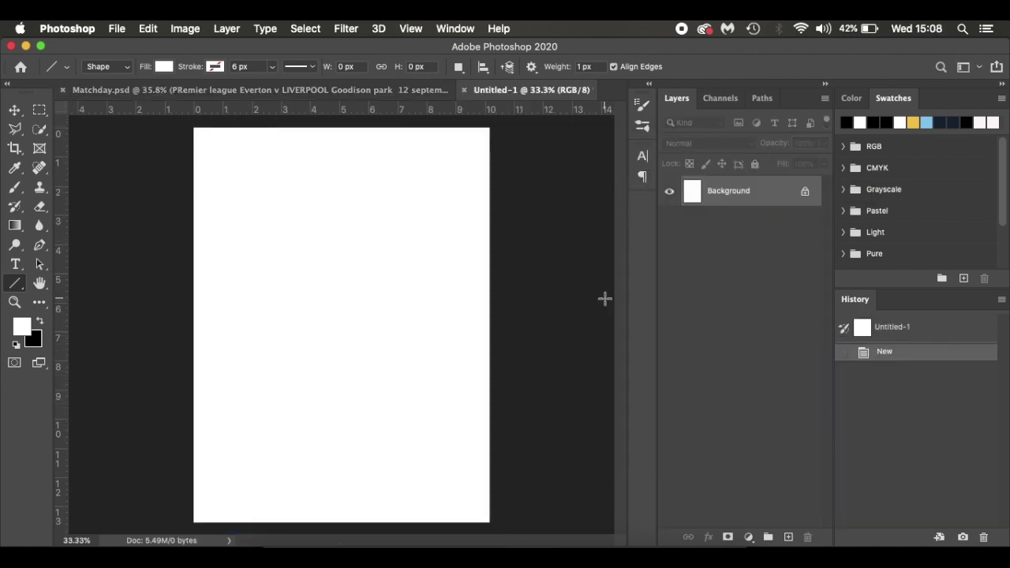
left_click_drag(805, 192, 807, 536)
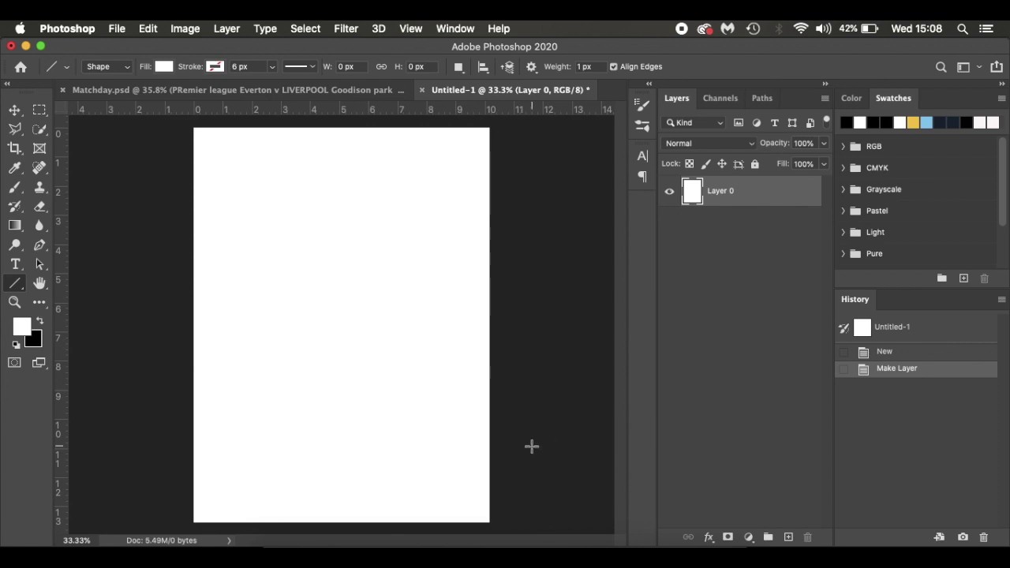
- Place Dominic Calvert-Lewin - FootyRenders.png from the Latest Tutorial folder, scaled down slightly so the player stands on the canvas's lower edge
left_click(277, 554)
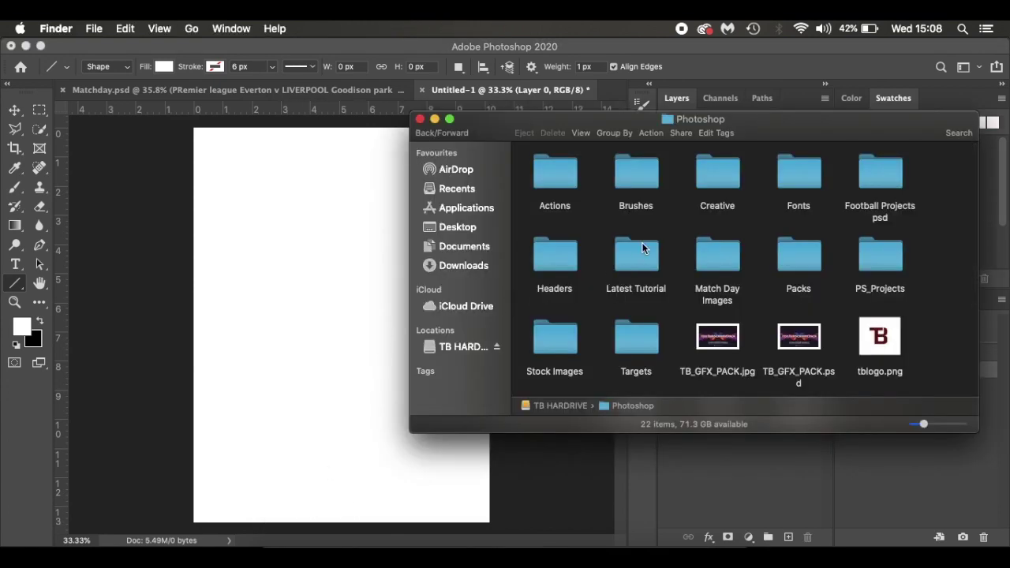
double_click(639, 251)
left_click(596, 189)
left_click_drag(595, 190, 325, 295)
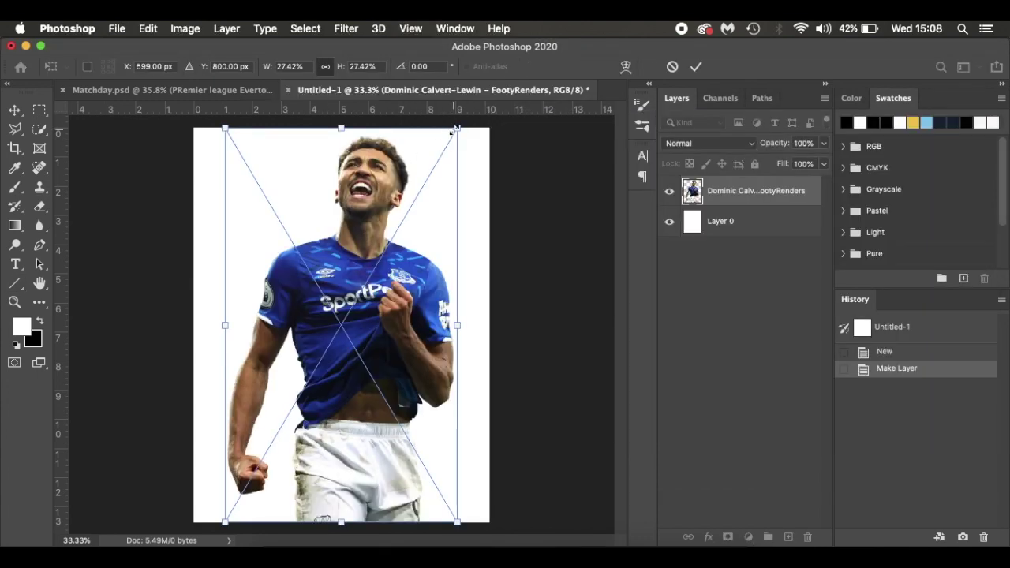
left_click_drag(457, 128, 439, 157)
key("Return")
key("u")
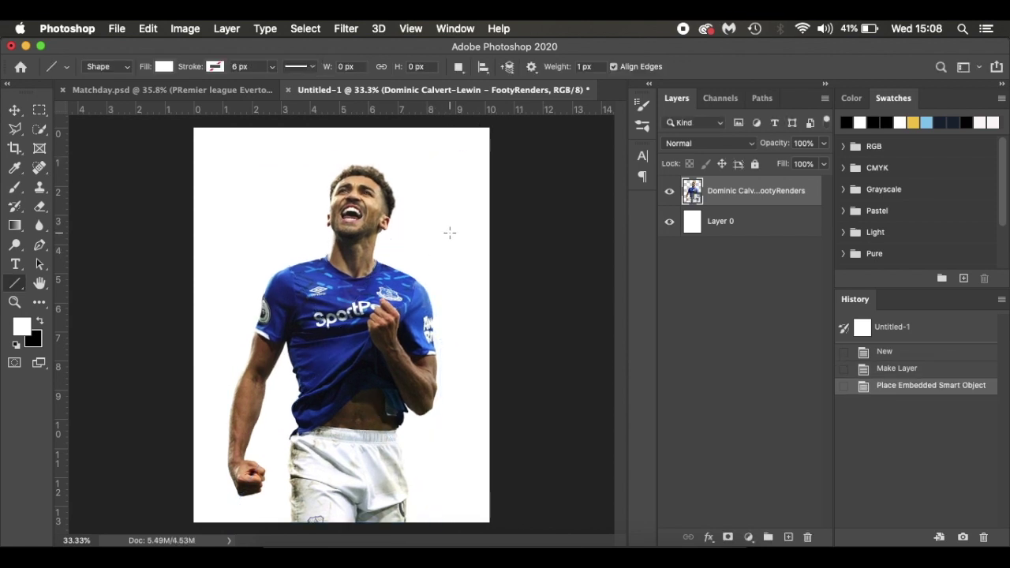
- Sample the player's shirt, set the foreground colour to dark navy 1a2235 from the recent swatches, and fill Layer 0 with it
key("i")
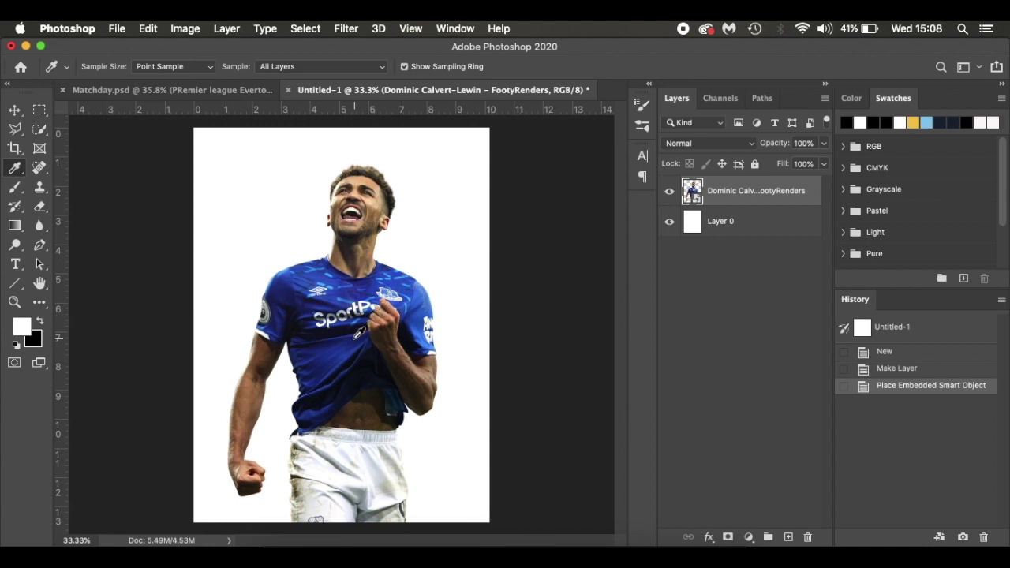
left_click(324, 367)
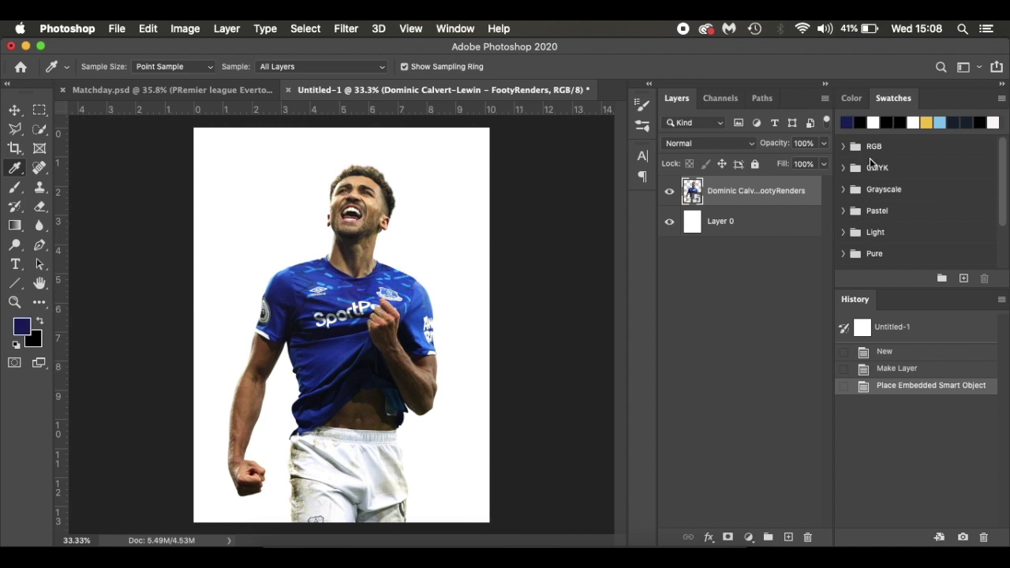
left_click(967, 122)
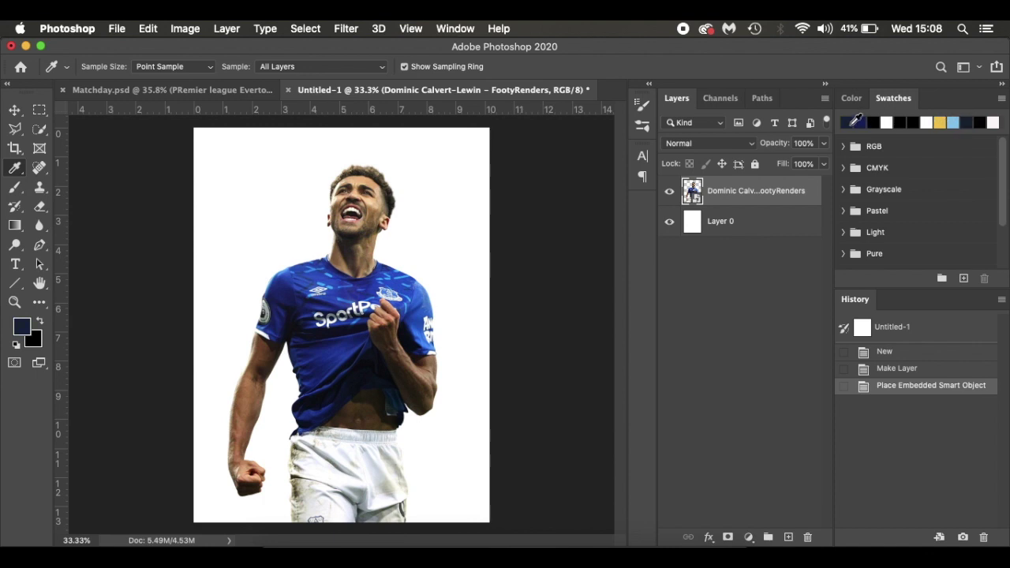
left_click(26, 326)
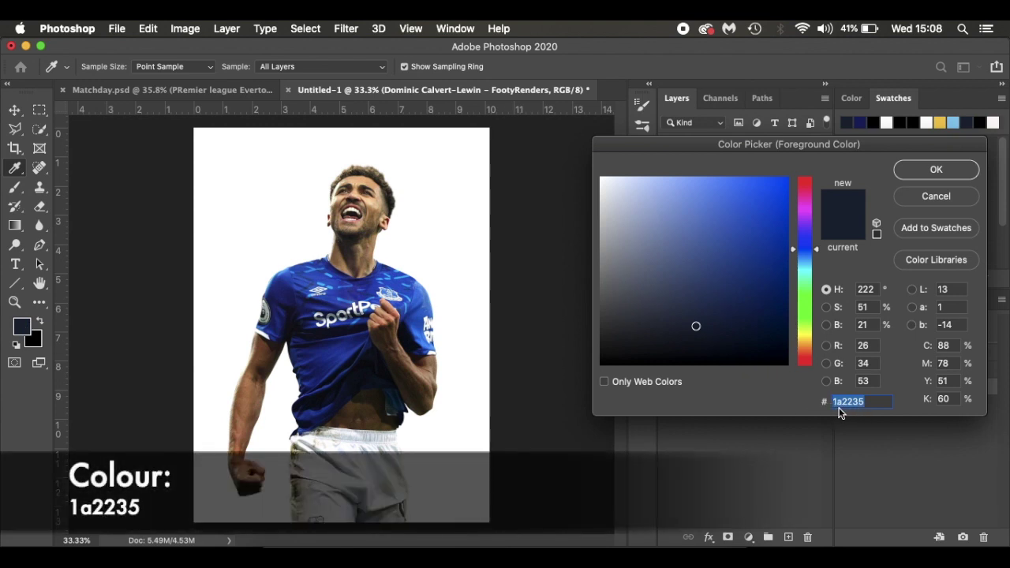
left_click(936, 171)
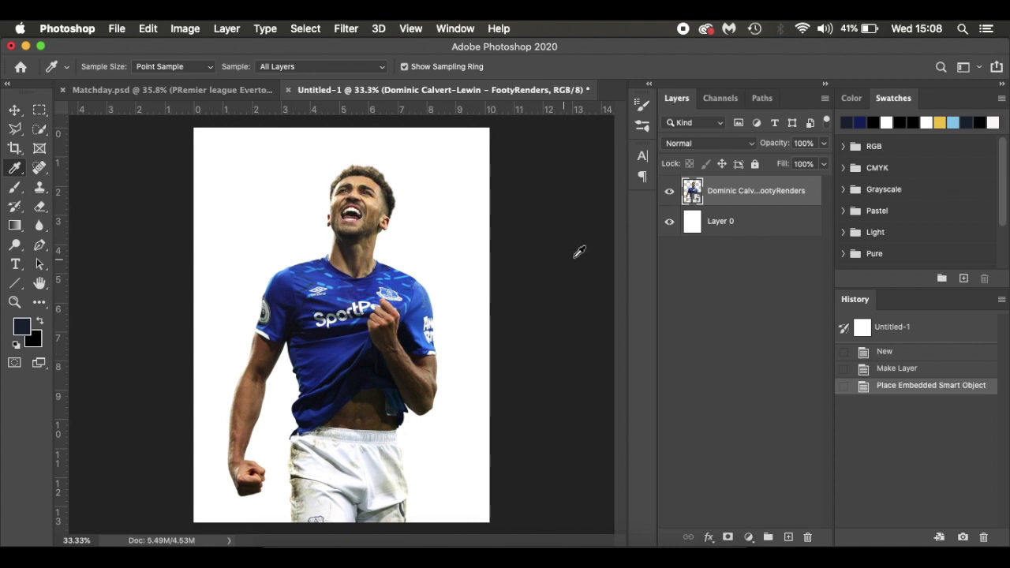
left_click(758, 229)
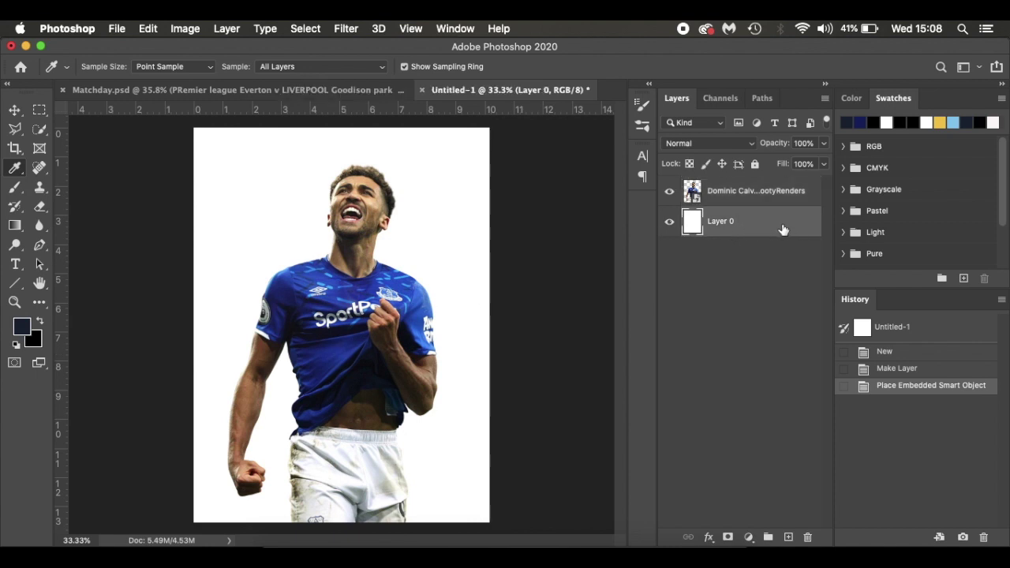
key("alt+BackSpace")
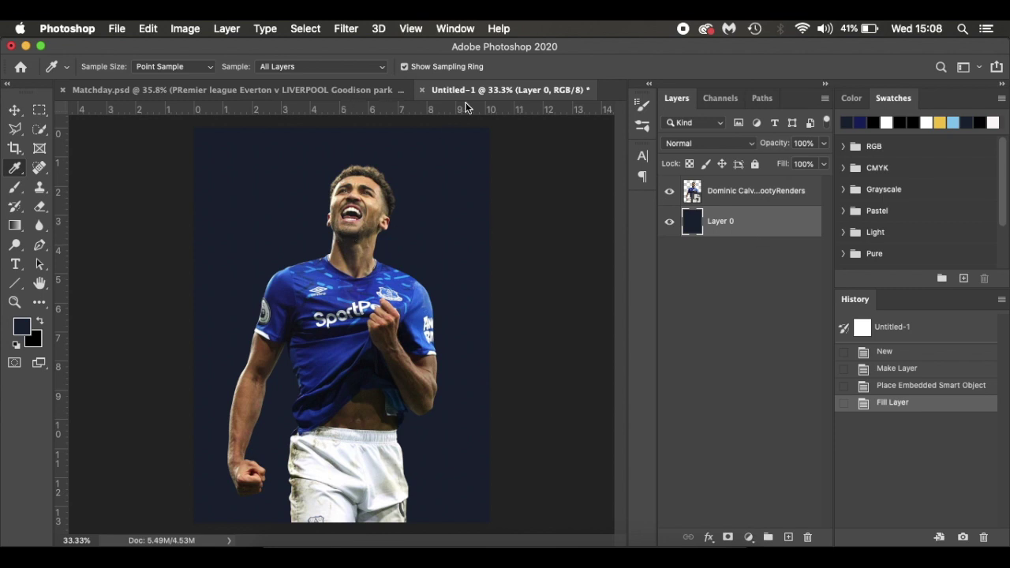
- Open the ripped by freeject folder inside Stock Images in Finder and preview the torn edge of ripped 2.png
left_click(280, 548)
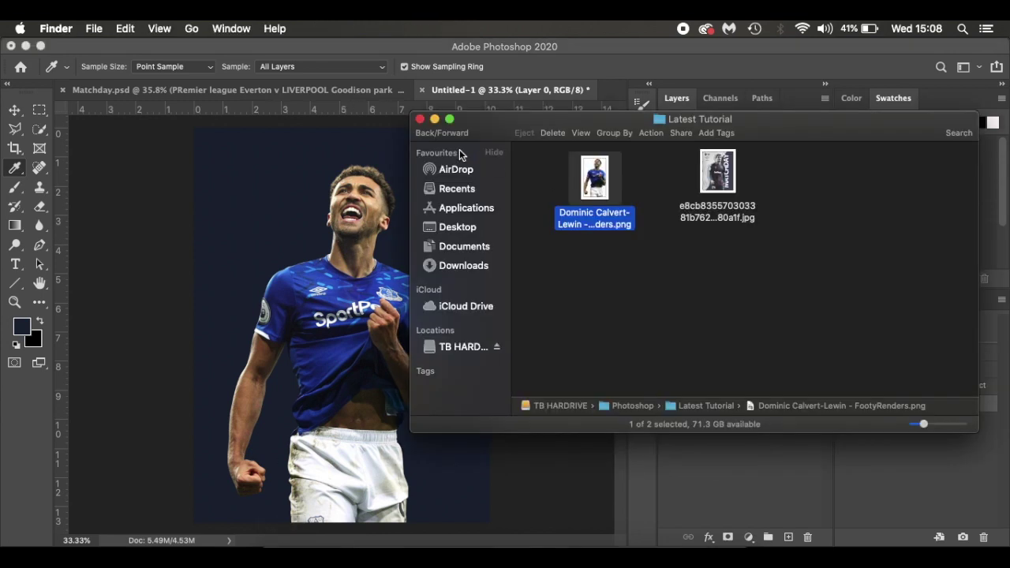
left_click(425, 133)
double_click(539, 336)
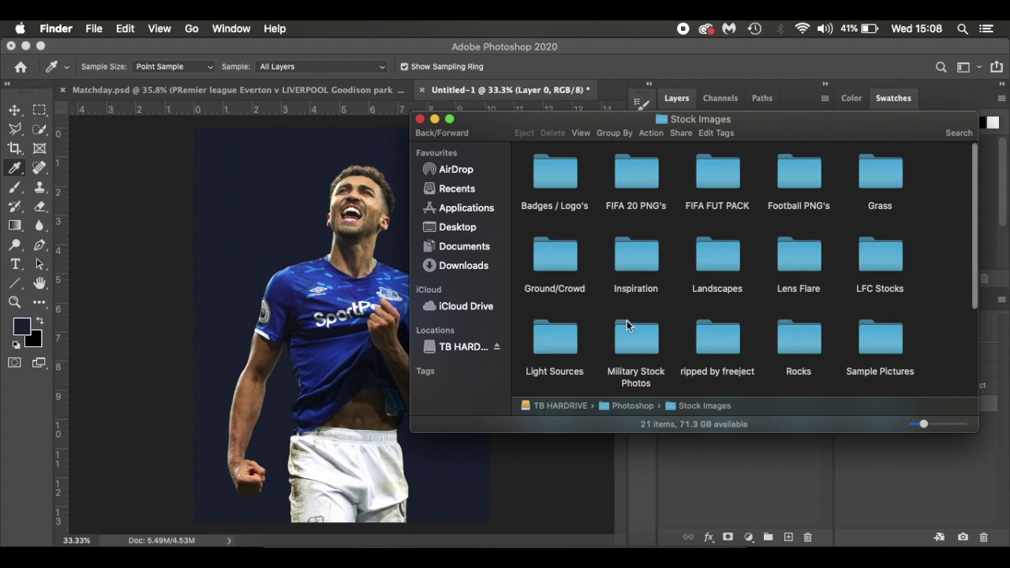
double_click(710, 327)
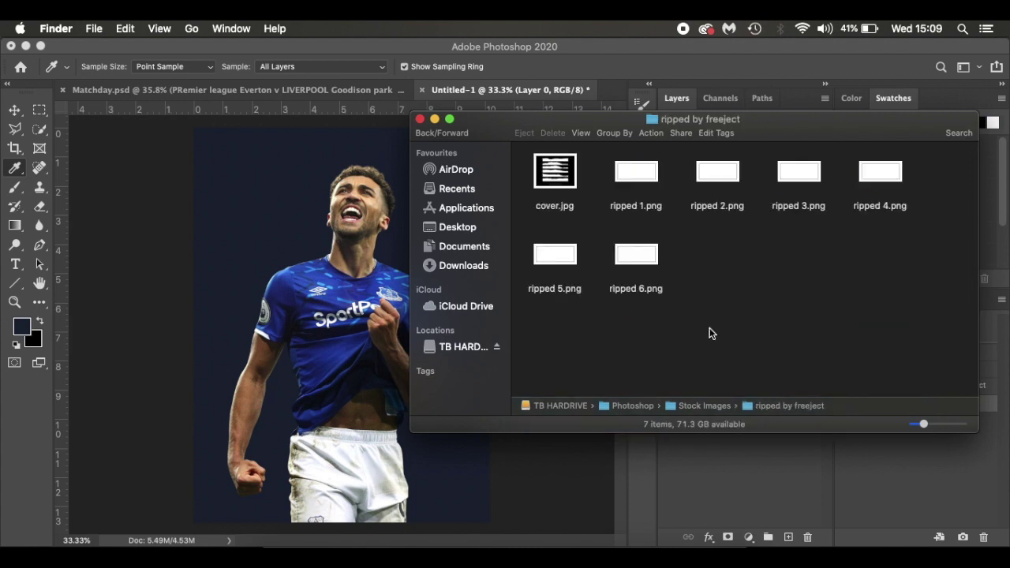
double_click(726, 178)
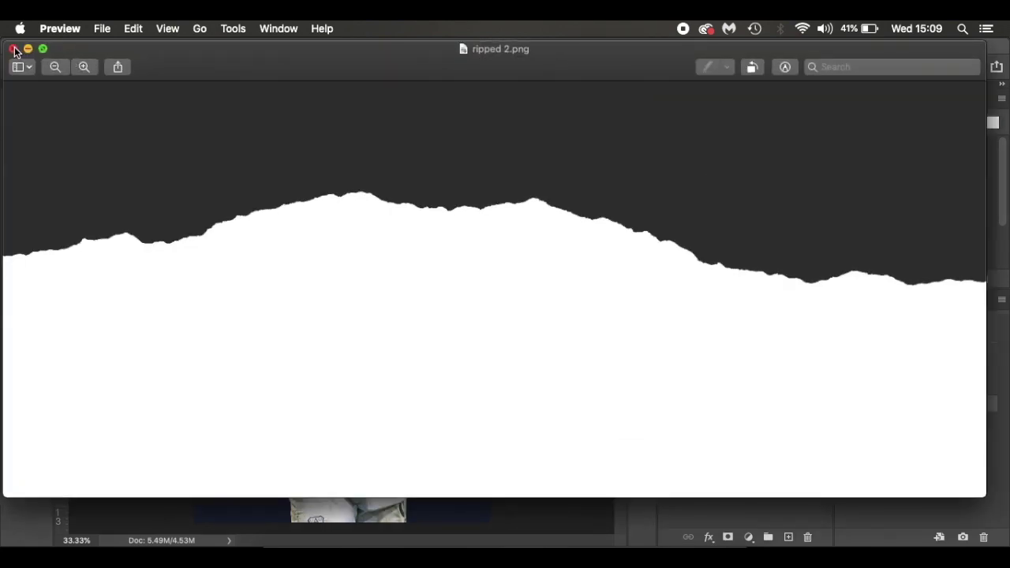
left_click(15, 52)
- Place ripped 2.png above Layer 0, rotated about 120° and moved up behind the player's head
left_click_drag(733, 181, 312, 235)
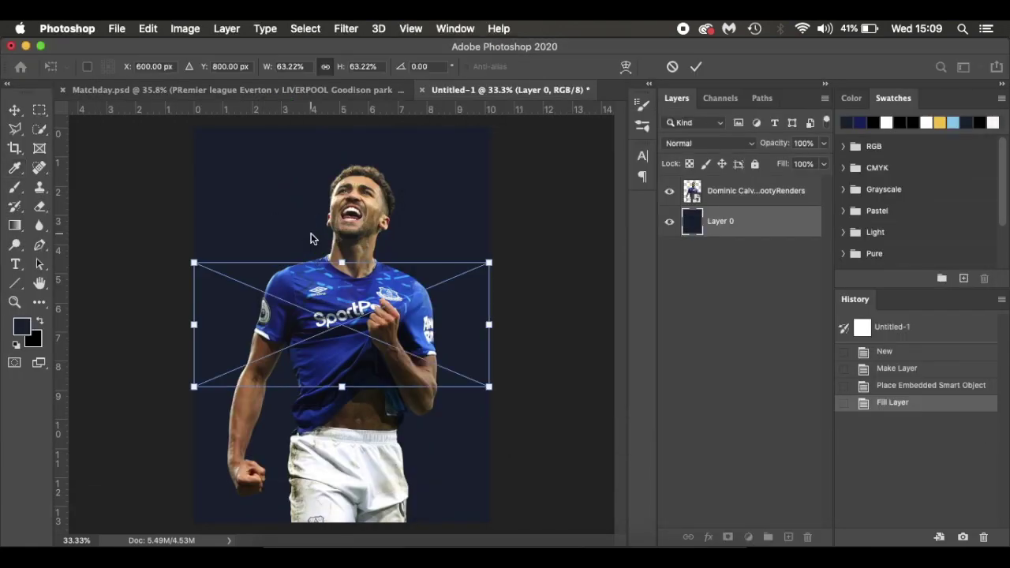
left_click_drag(500, 397, 208, 418)
left_click_drag(302, 385, 303, 278)
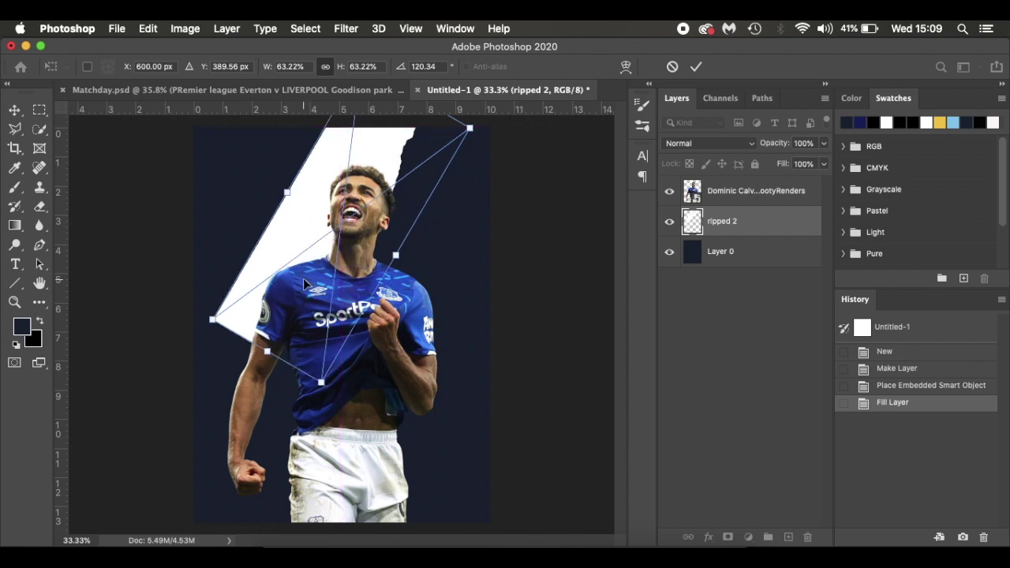
key("Return")
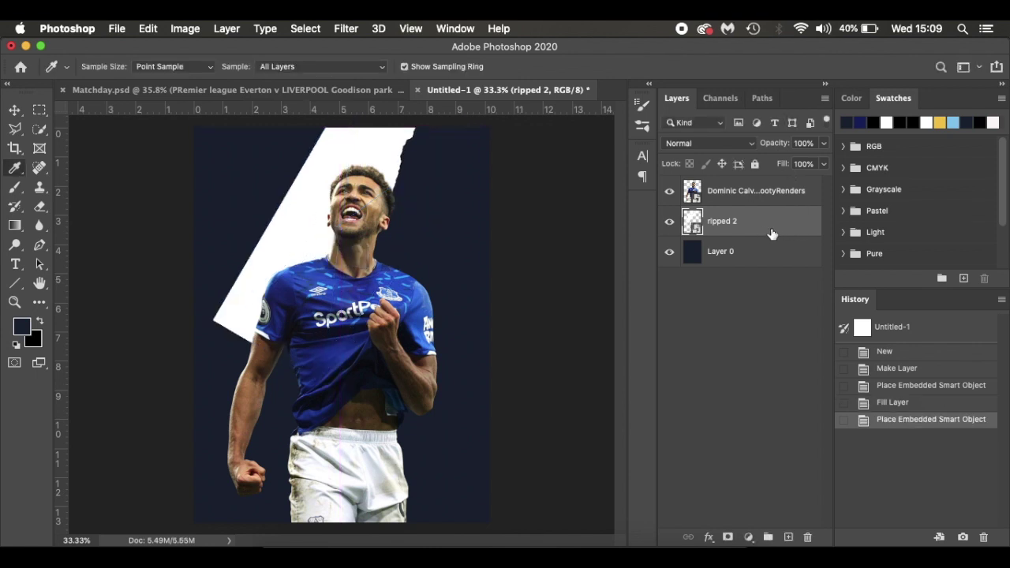
- Duplicate the ripped 2 layer, move the copy to the canvas's lower left and rotate it to about 112° to extend the torn edge
key("super+j")
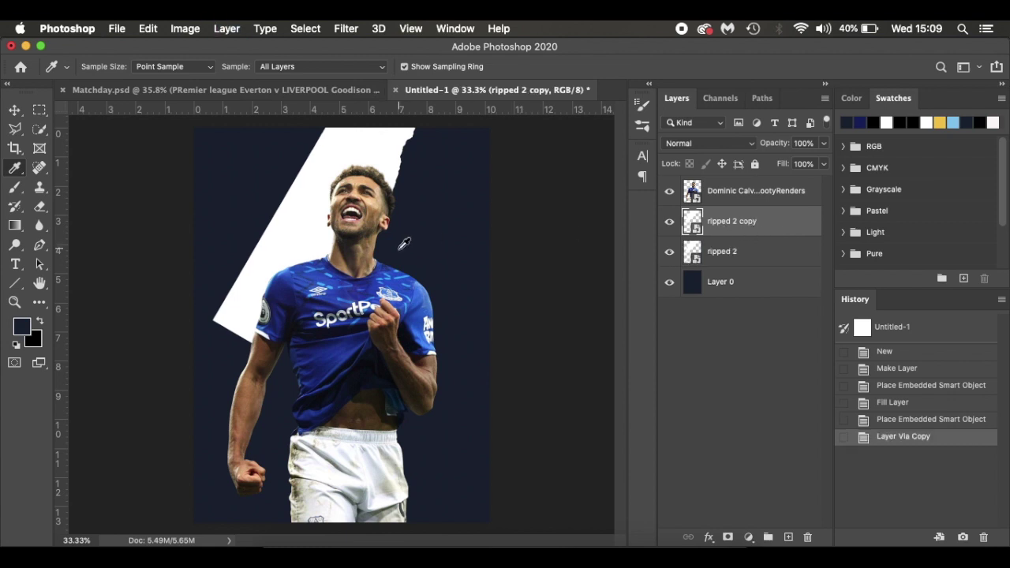
key("v")
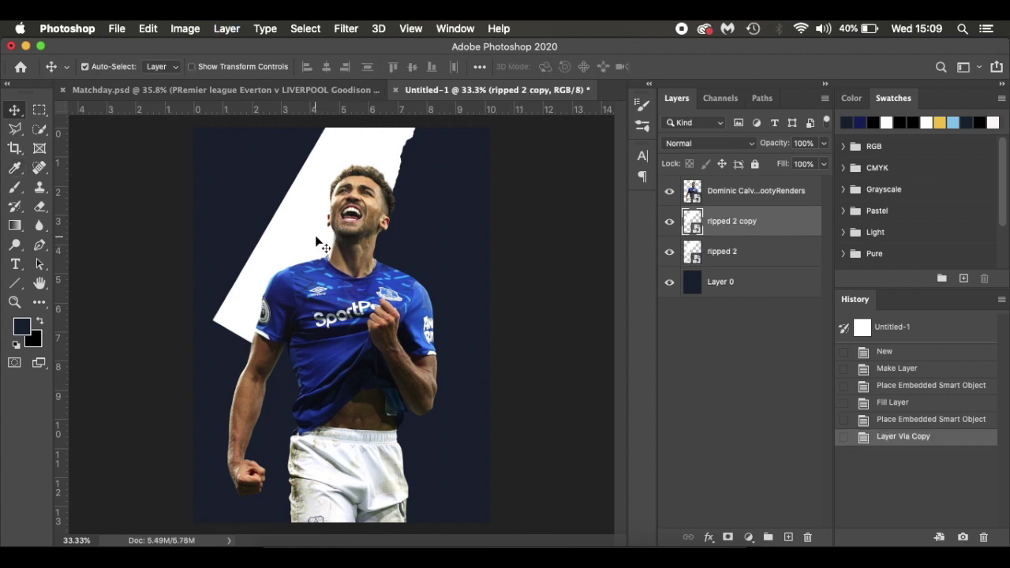
left_click_drag(316, 231, 207, 460)
key("super+t")
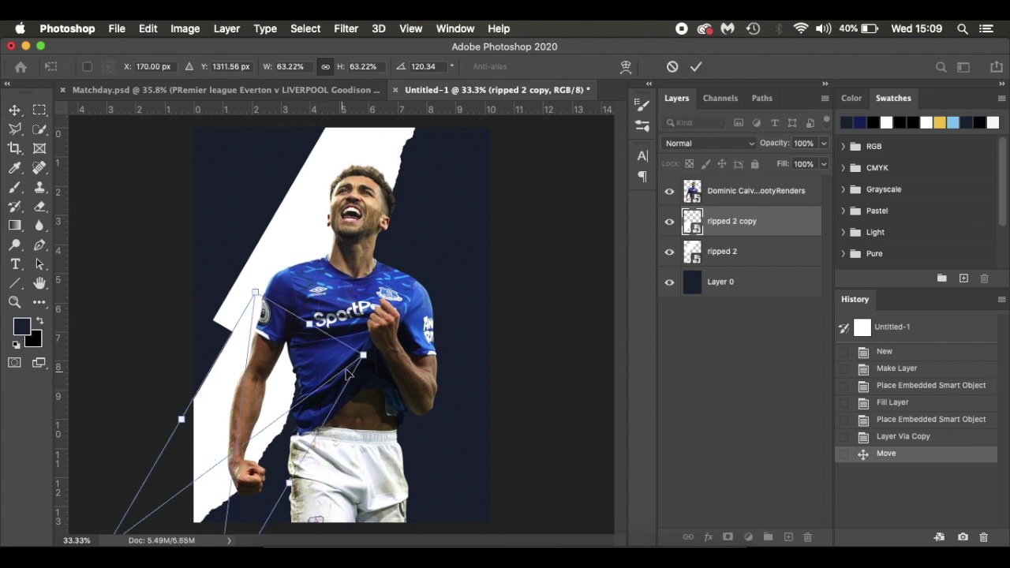
left_click_drag(385, 350, 373, 330)
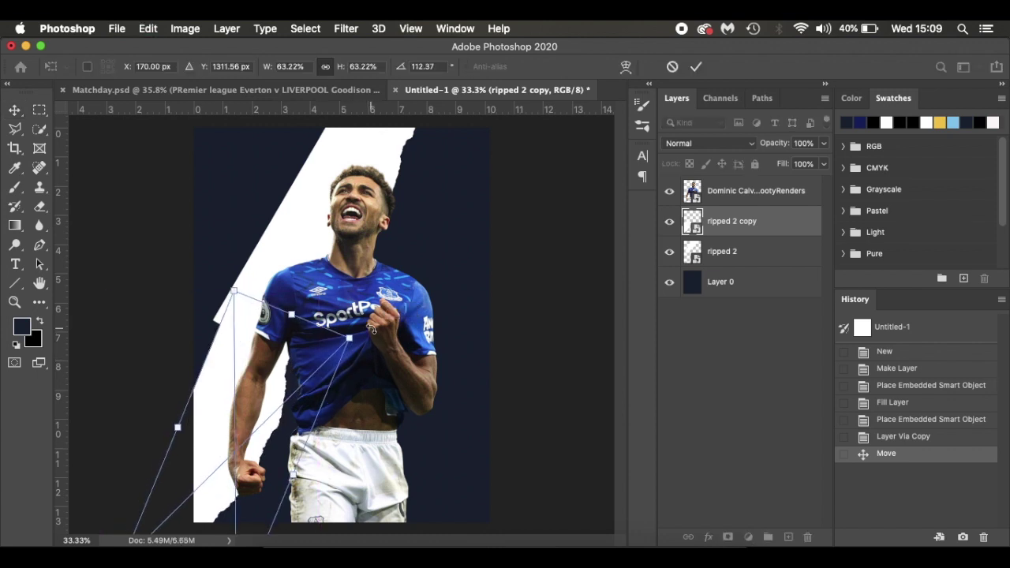
left_click_drag(319, 379, 331, 354)
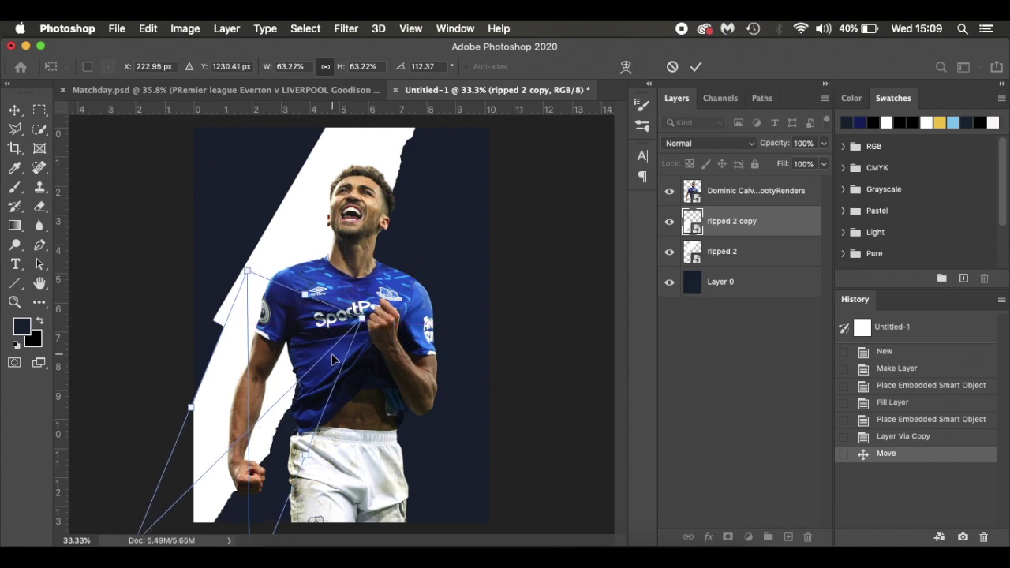
key("Return")
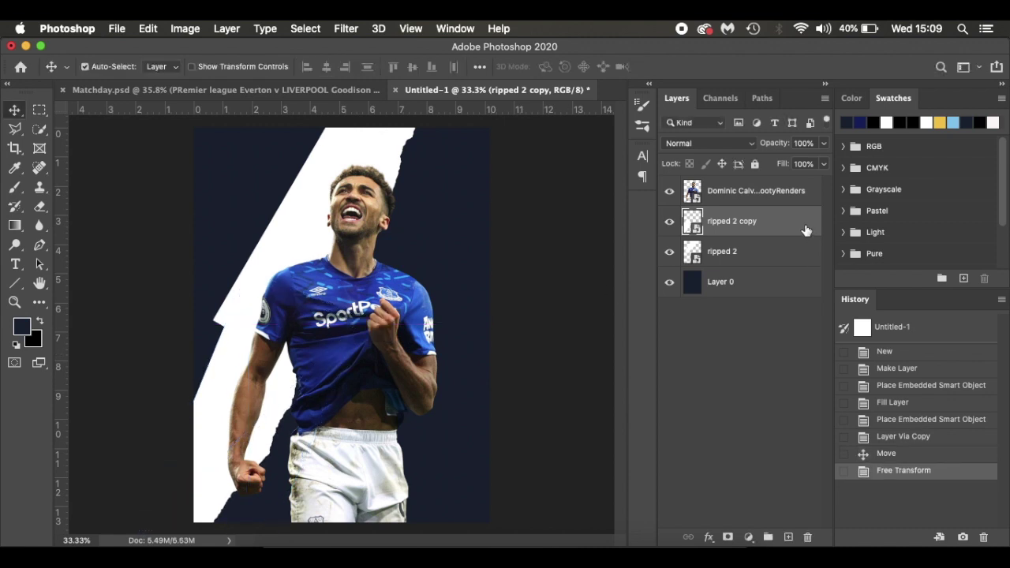
- Draw a rectangle about 748 by 1486 px over the canvas's upper-left area, above the ripped paper layers, and fill it white
left_click(15, 285)
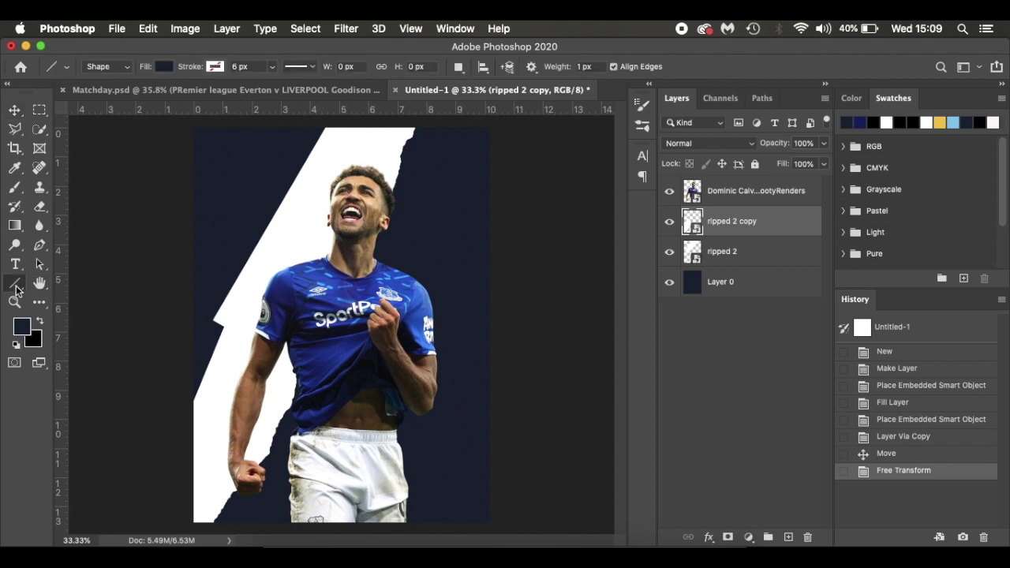
right_click(16, 289)
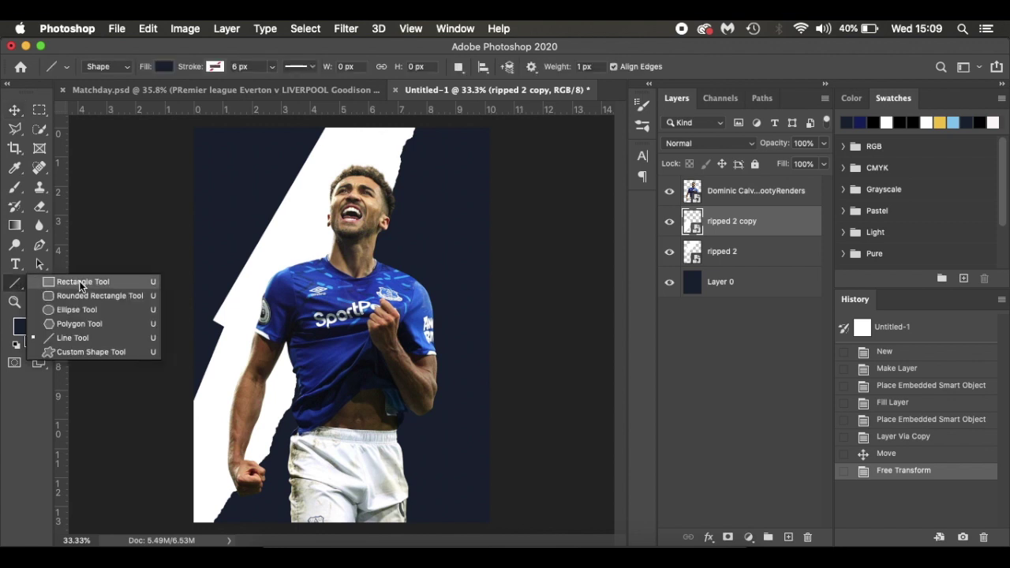
left_click(80, 284)
right_click(14, 292)
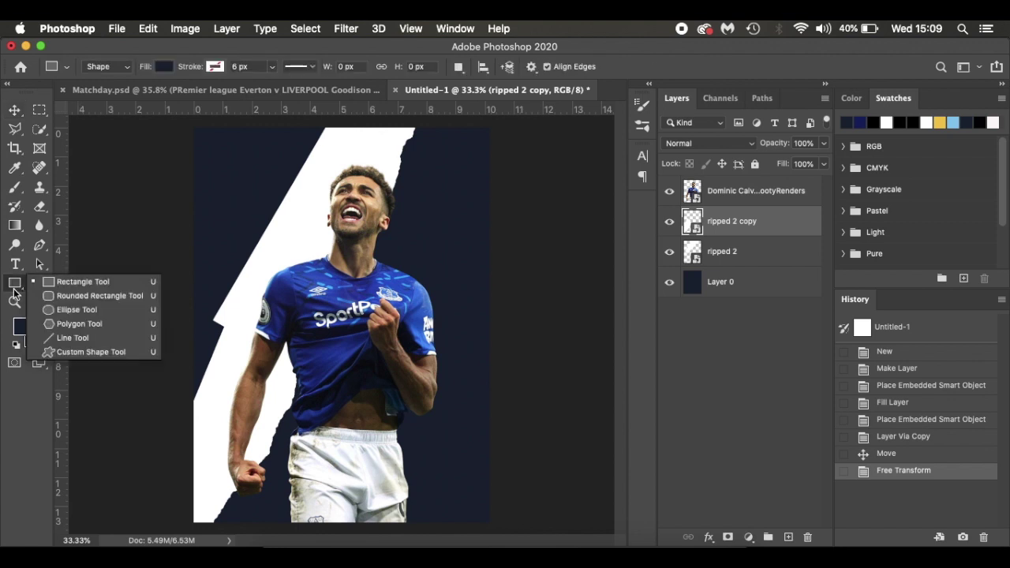
left_click(82, 284)
left_click_drag(152, 455, 337, 92)
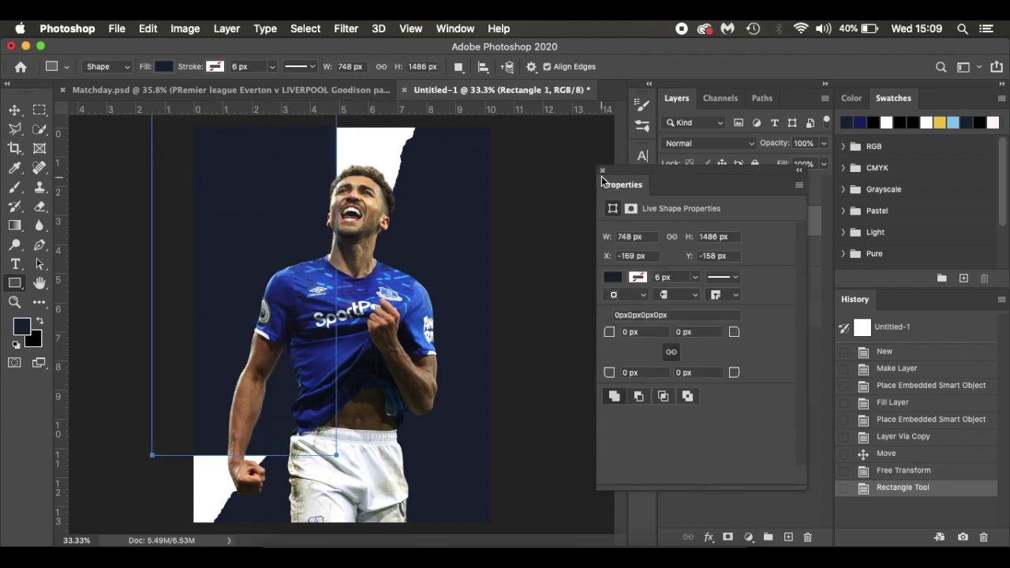
left_click(602, 171)
left_click(166, 70)
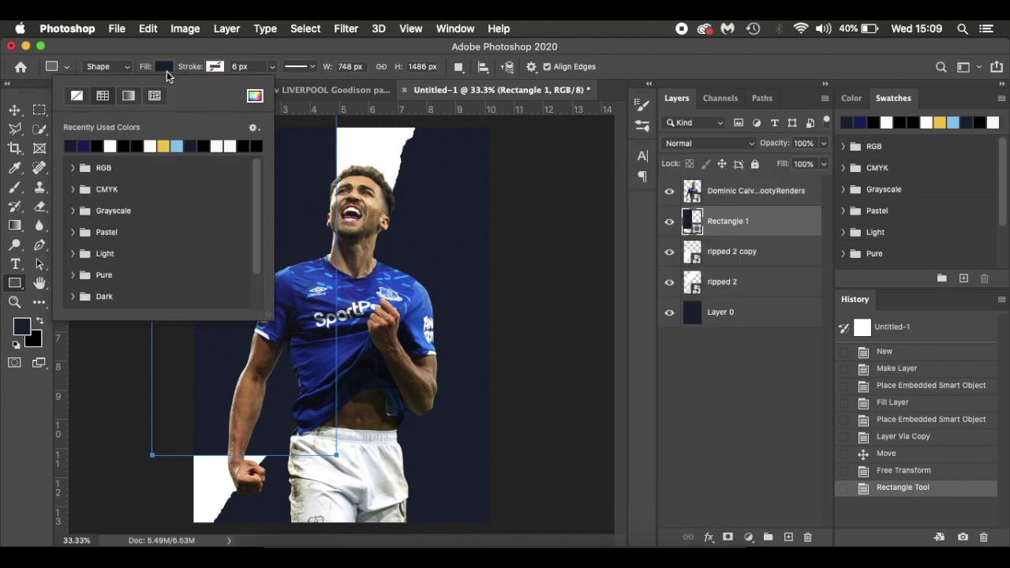
left_click(111, 145)
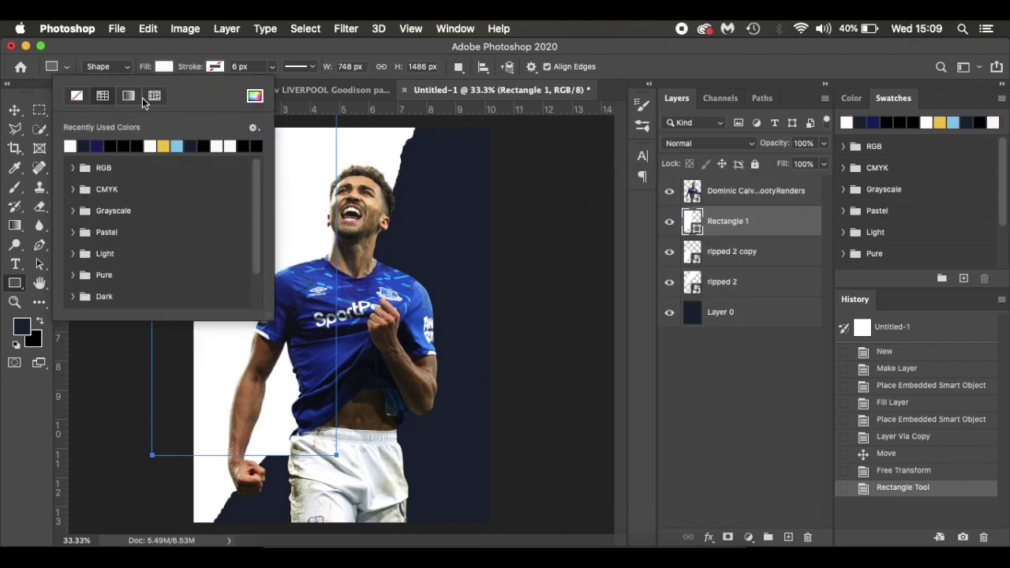
left_click(170, 69)
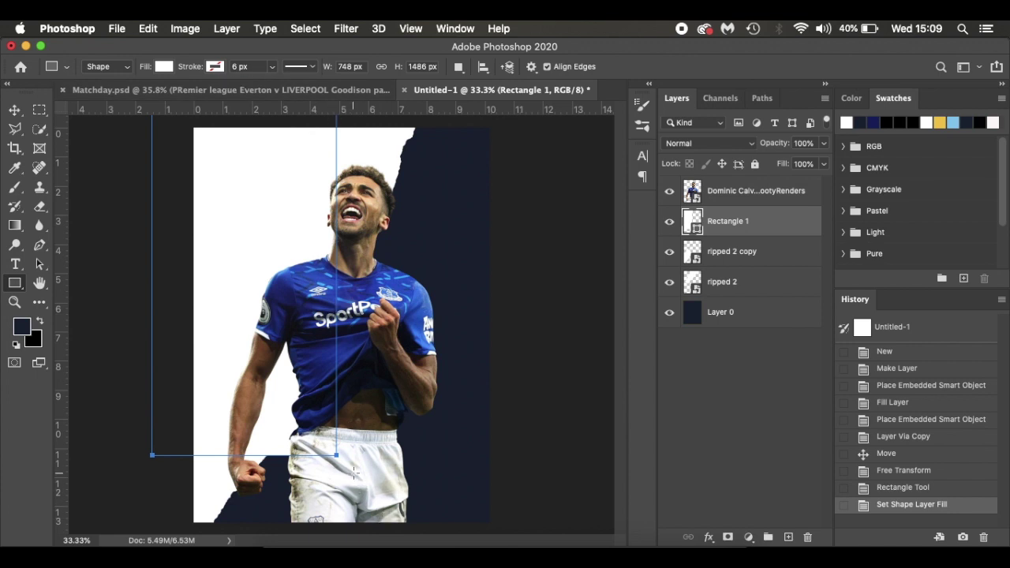
- Rotate the white rectangle about 26° and move it to cover the navy area beyond the ripped paper's straight edges
key("super+t")
left_click_drag(347, 467, 256, 494)
left_click_drag(223, 373, 187, 339)
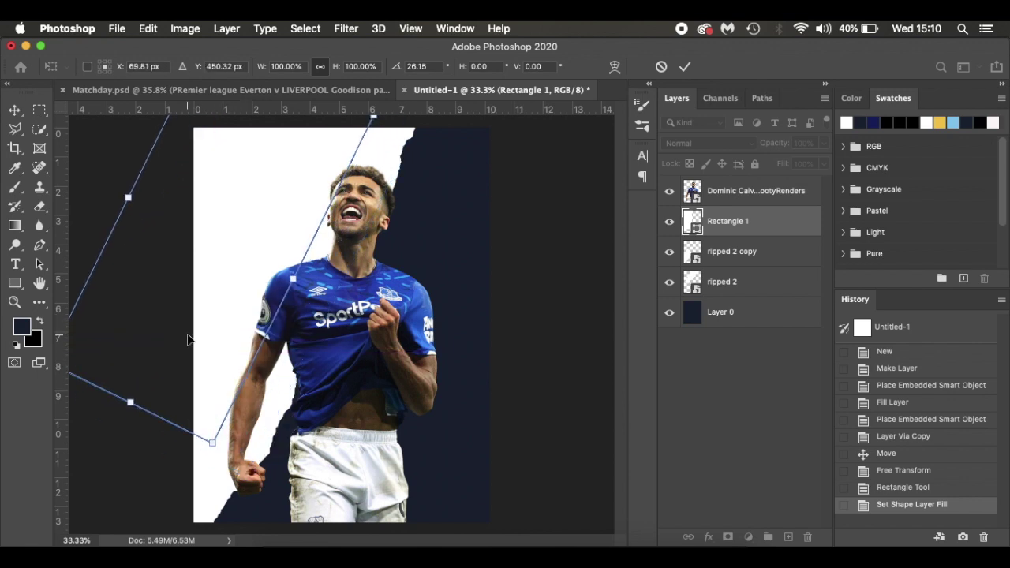
key("Return")
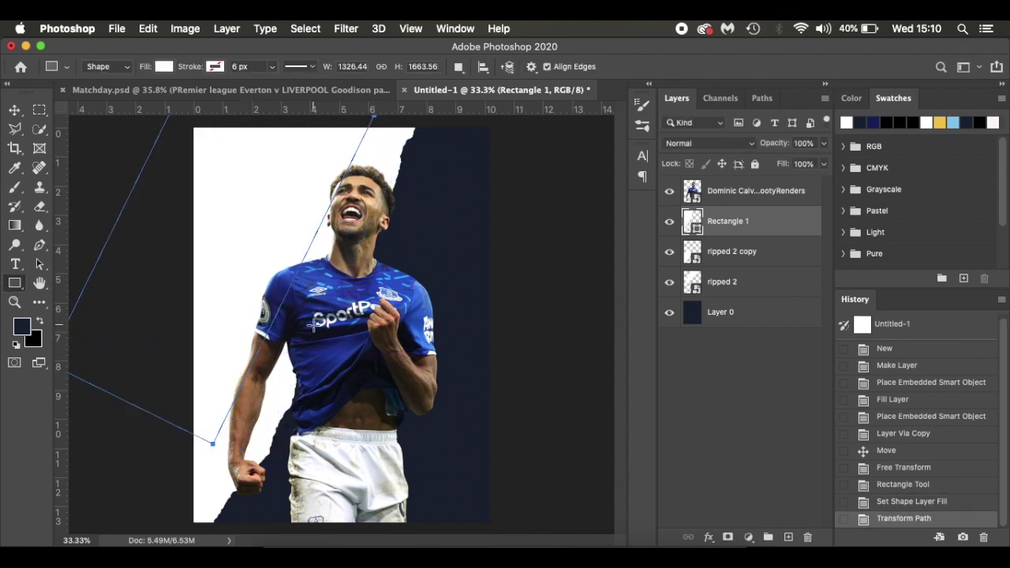
key("v")
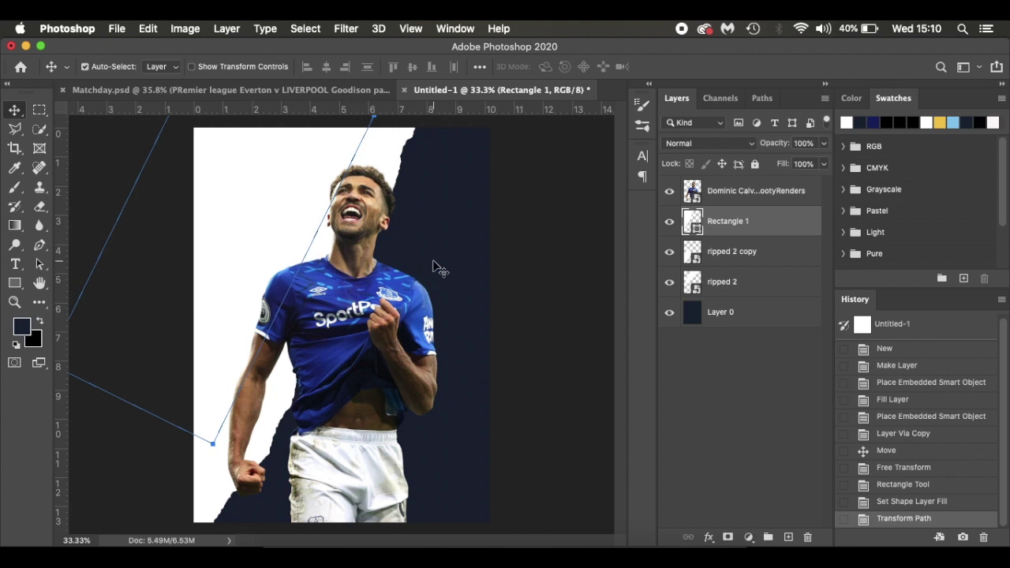
left_click(562, 226)
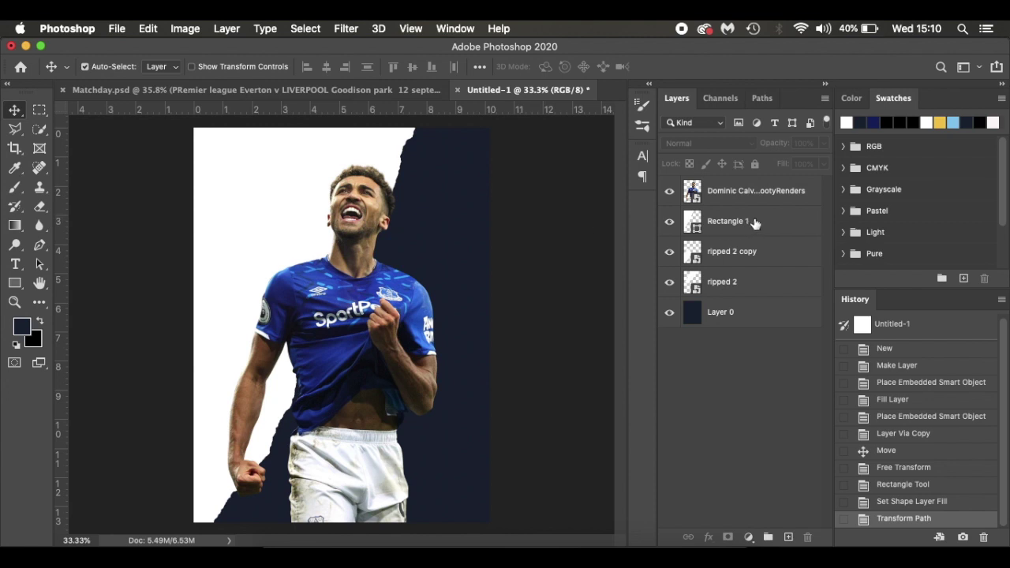
- Combine Rectangle 1, ripped 2 copy and ripped 2 into one smart object, and toggle its visibility to check it
left_click(791, 224)
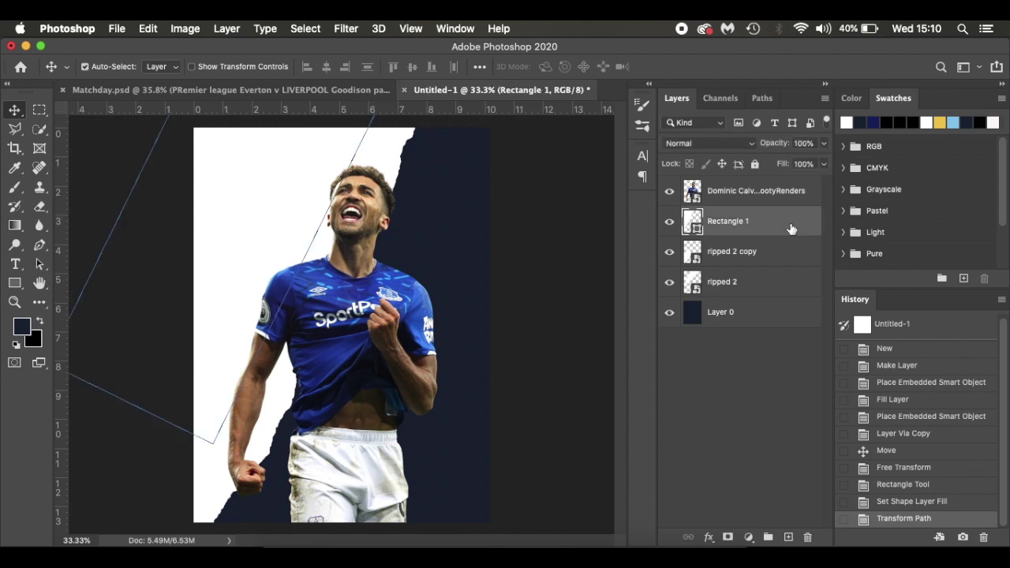
left_click(786, 283, "shift")
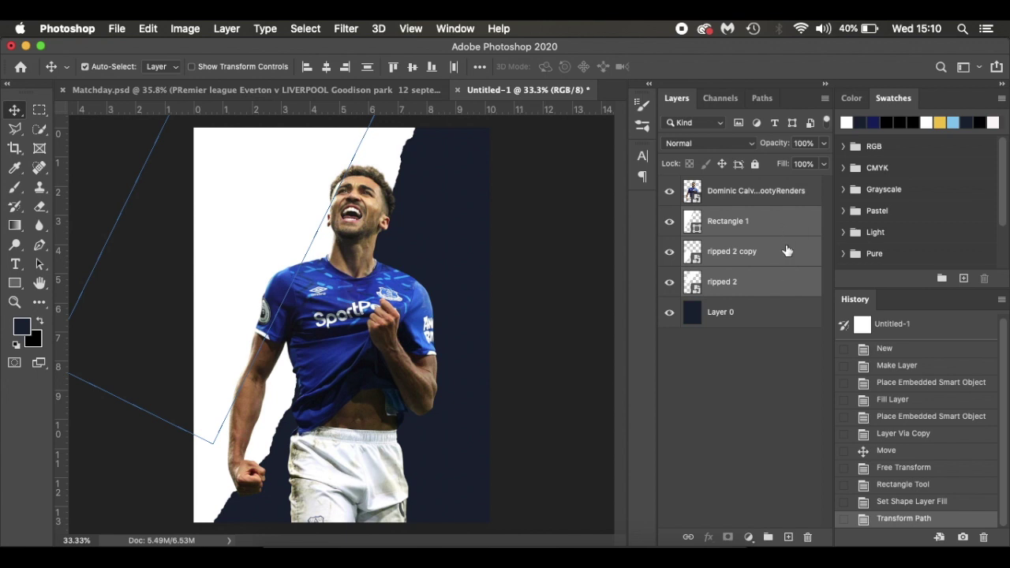
right_click(787, 281)
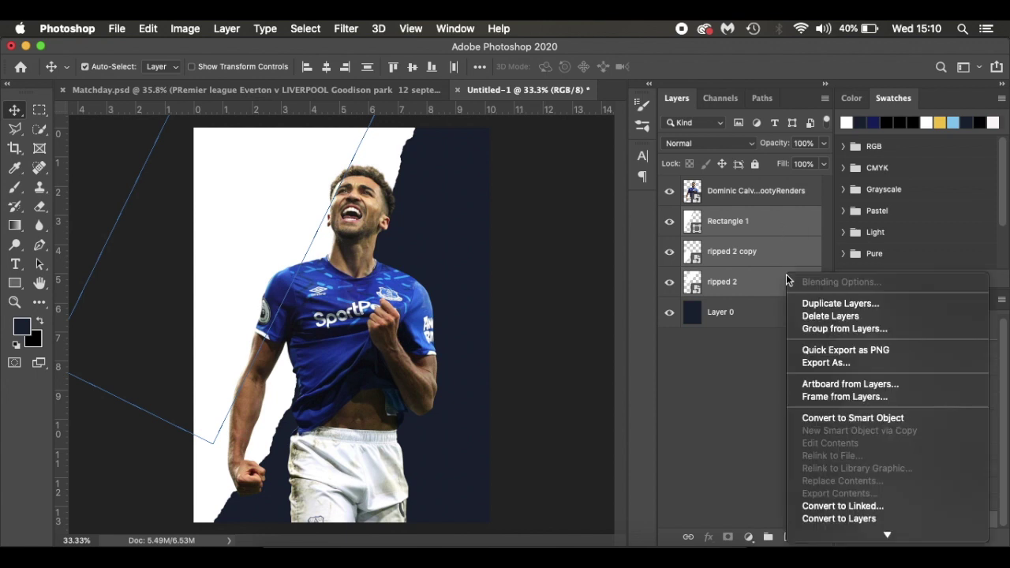
left_click(819, 421)
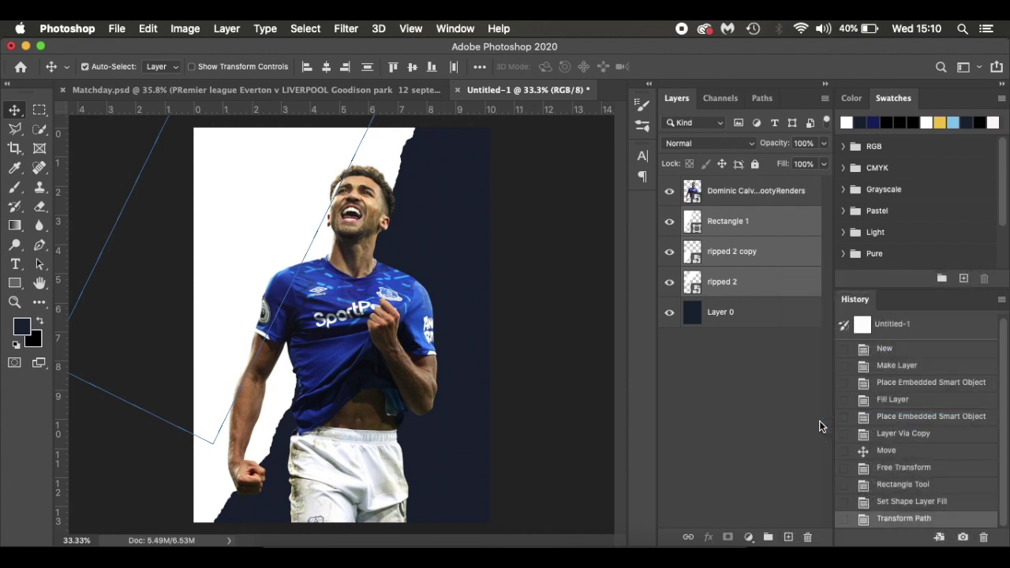
left_click(669, 222)
left_click(668, 221)
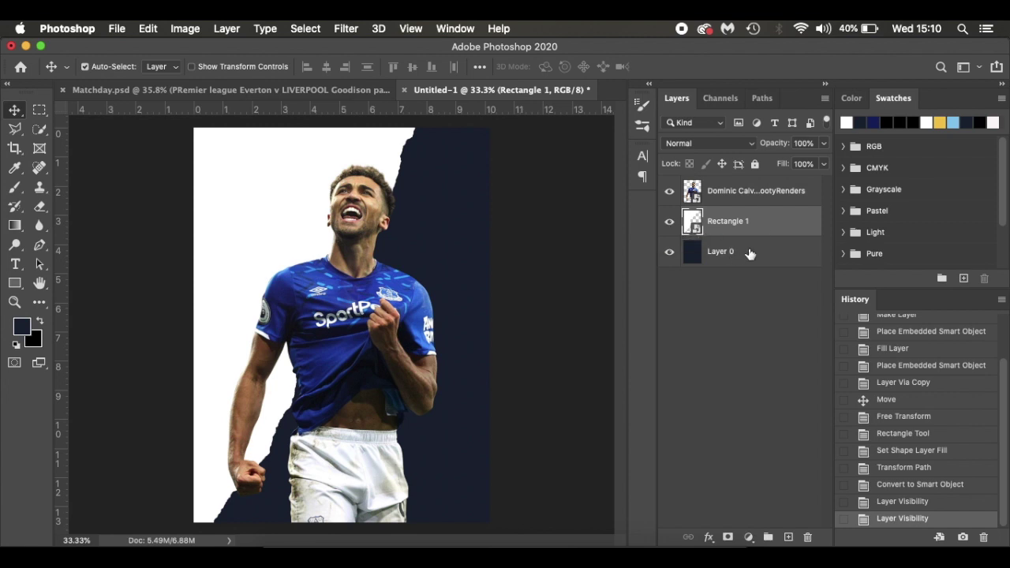
left_click(671, 223)
left_click(670, 223)
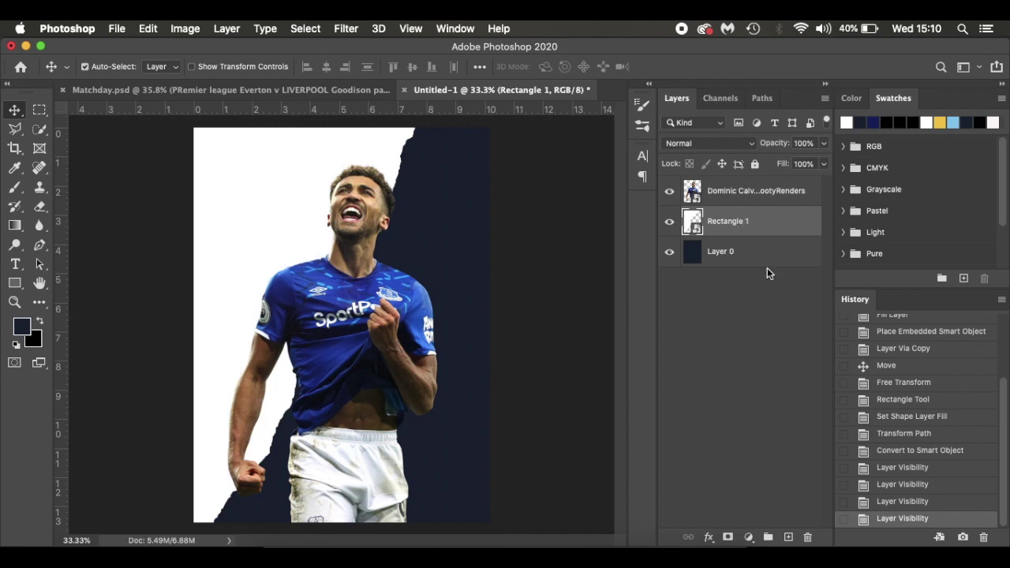
- Duplicate the player cut-out layer and convert the lower of the two player layers to a smart object
left_click(774, 196)
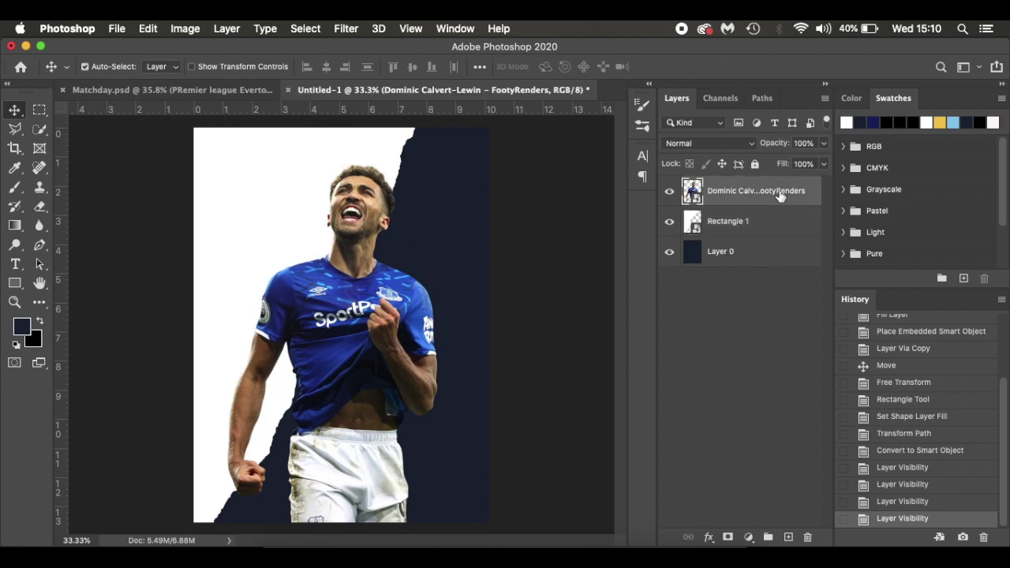
key("super+j")
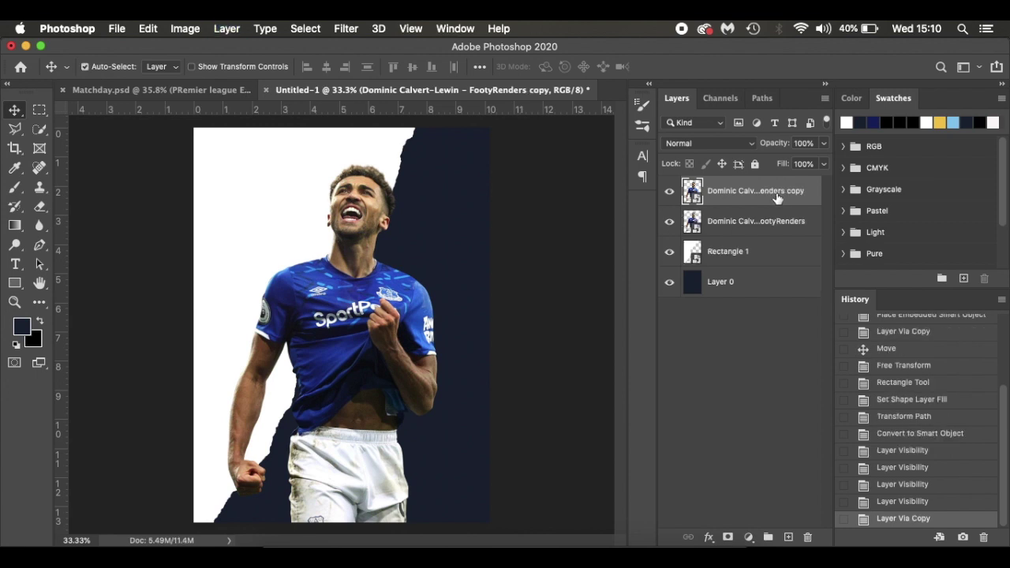
left_click_drag(778, 221, 770, 197)
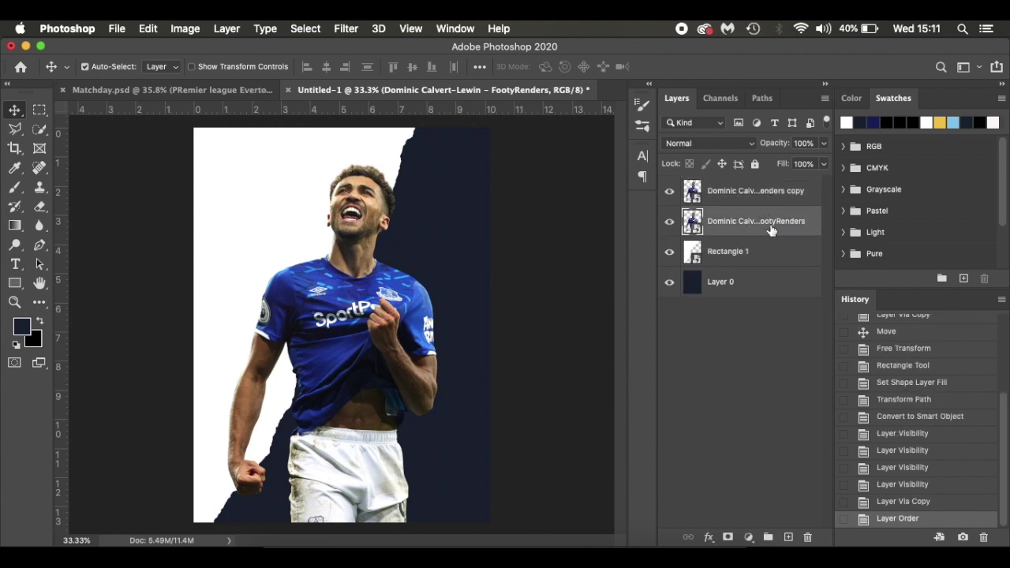
right_click(769, 230)
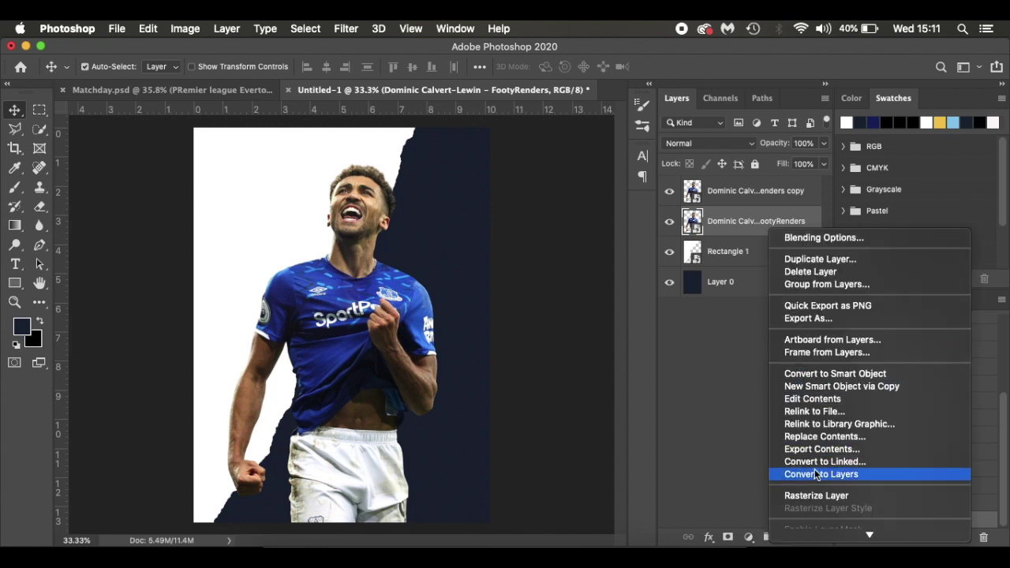
mouse_move(820, 542)
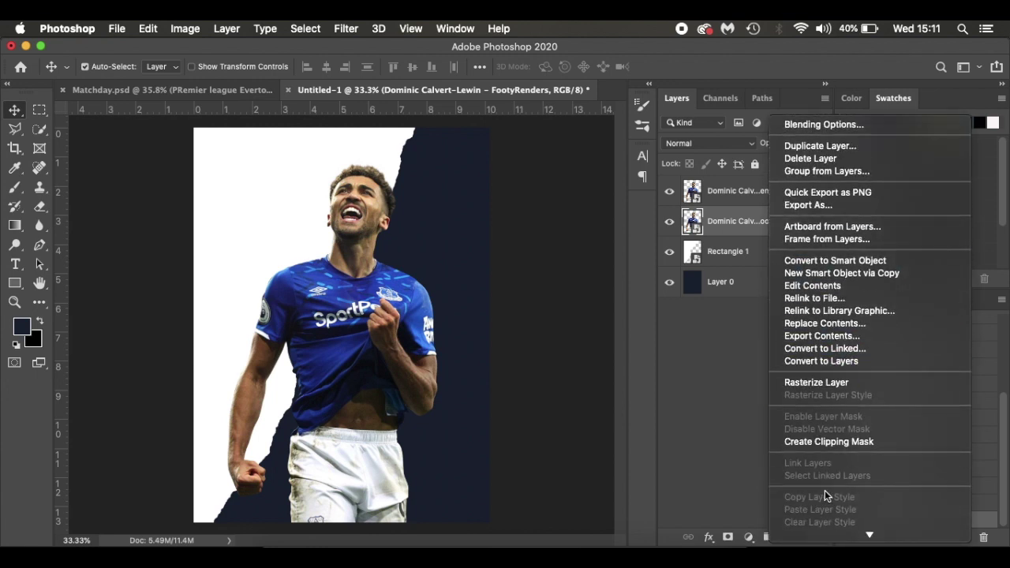
left_click(856, 260)
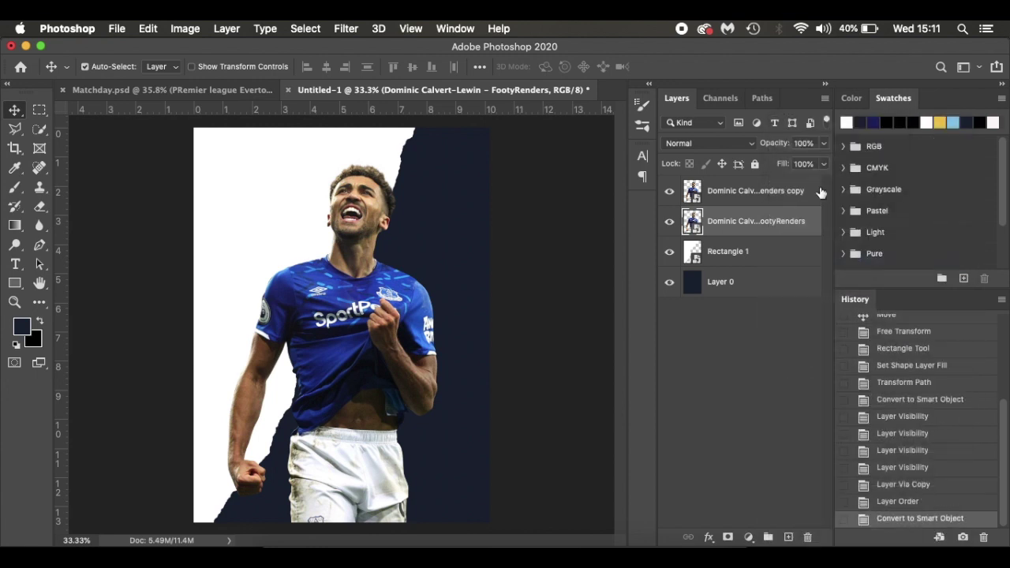
- Apply Hue/Saturation with Lightness -100 to the lower player layer, and briefly hide the upper copy to check the silhouette
left_click(198, 29)
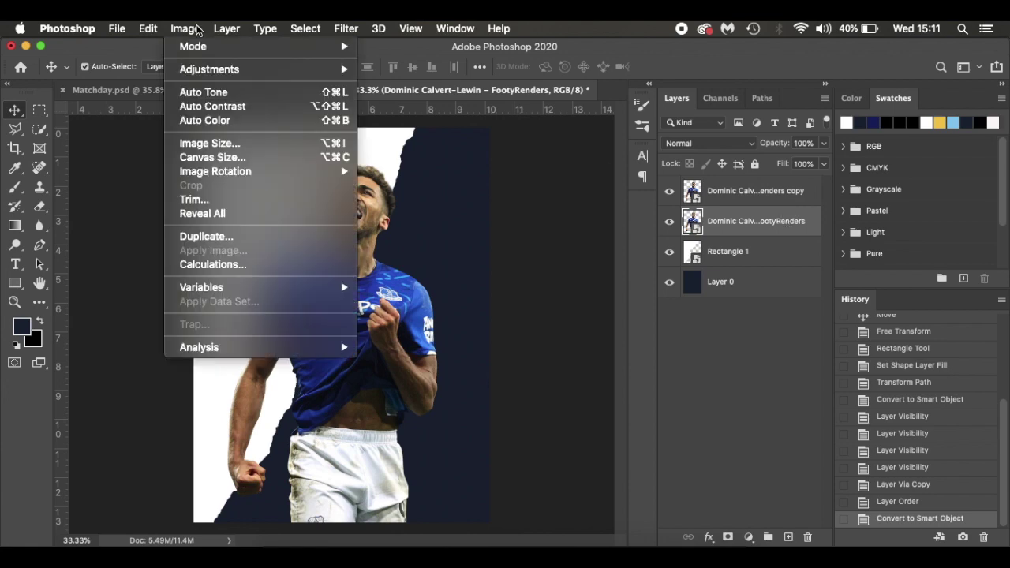
mouse_move(201, 70)
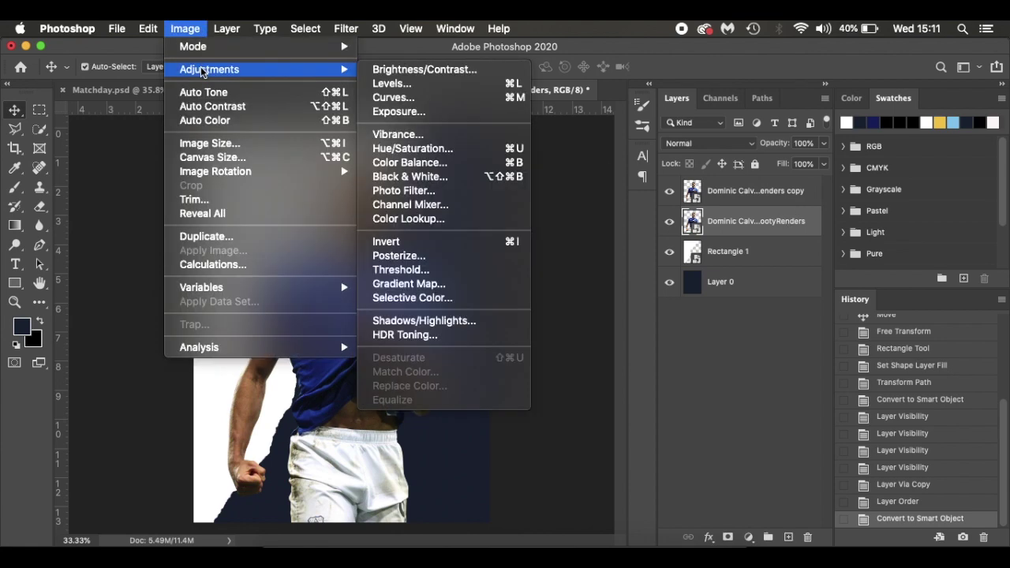
left_click(461, 149)
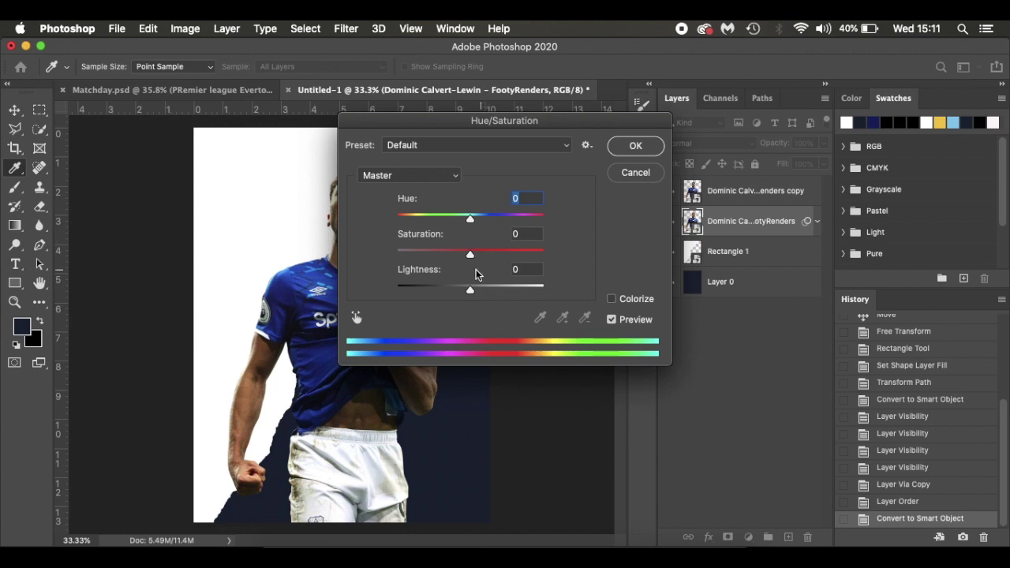
left_click(534, 268)
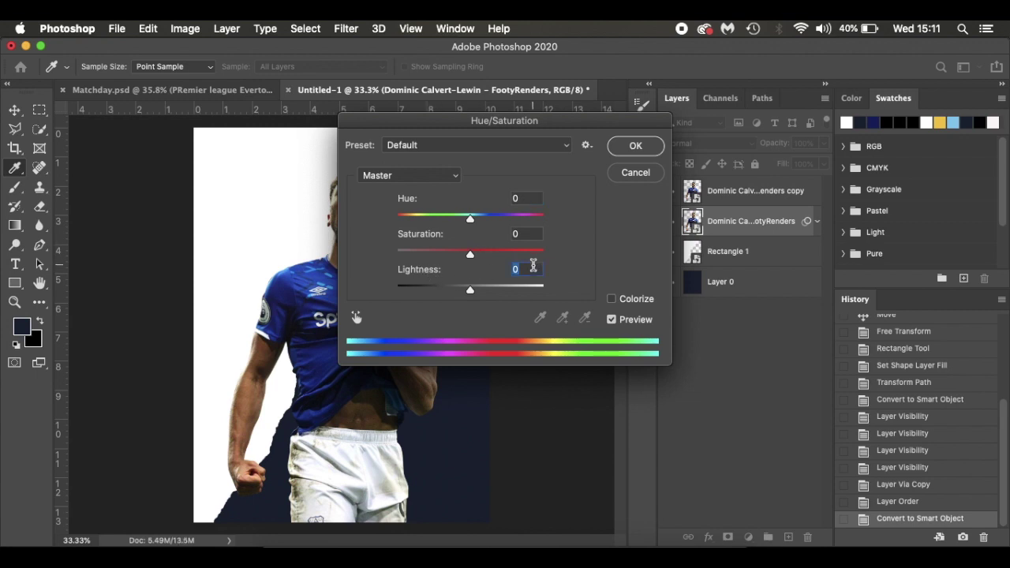
type("-100")
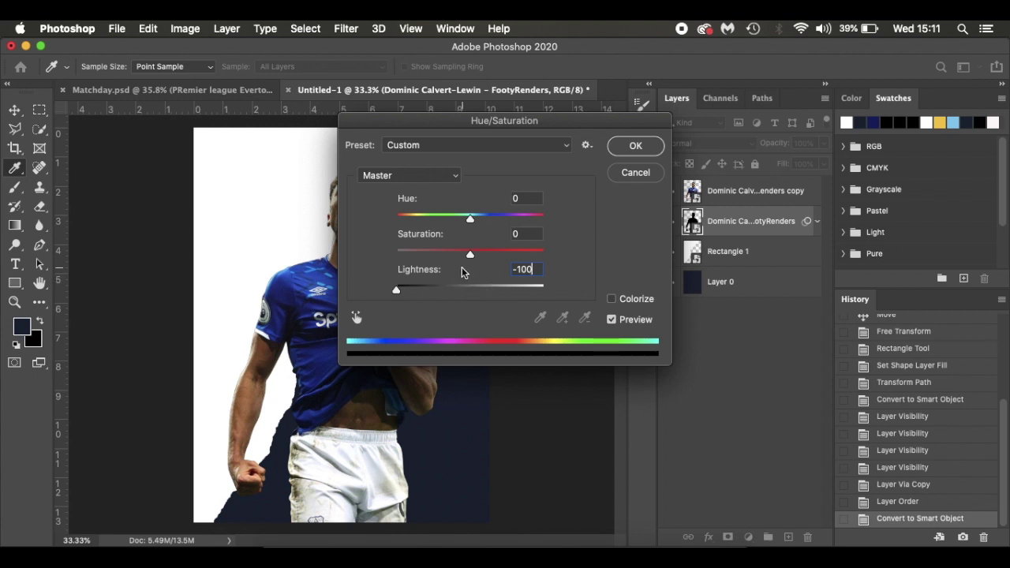
left_click(635, 146)
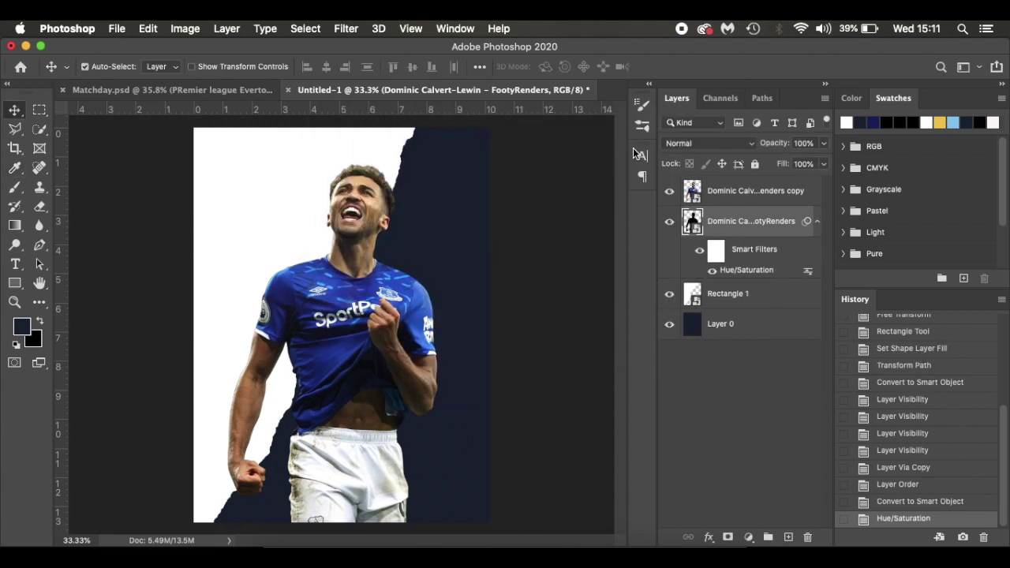
left_click(670, 193)
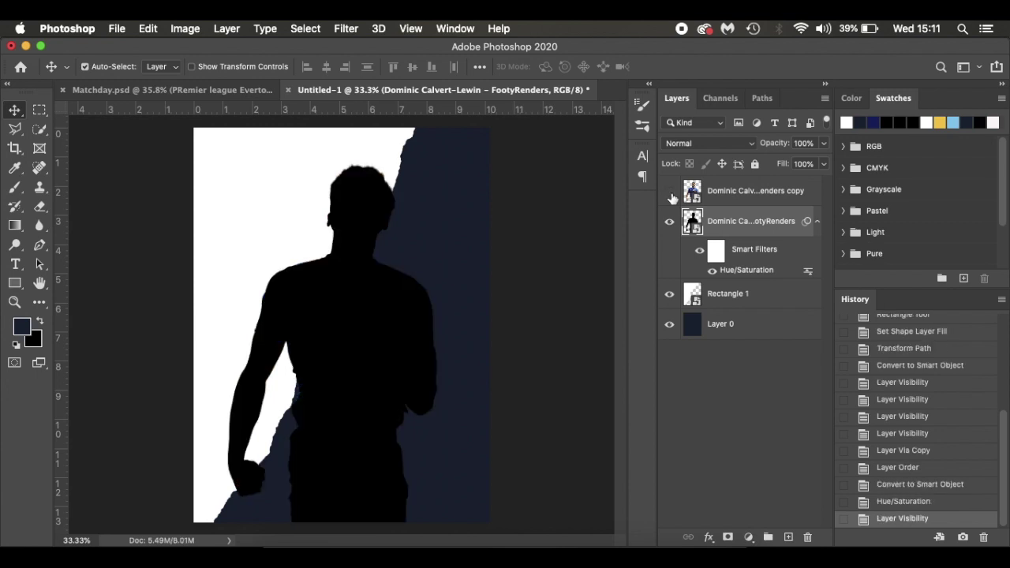
left_click(670, 194)
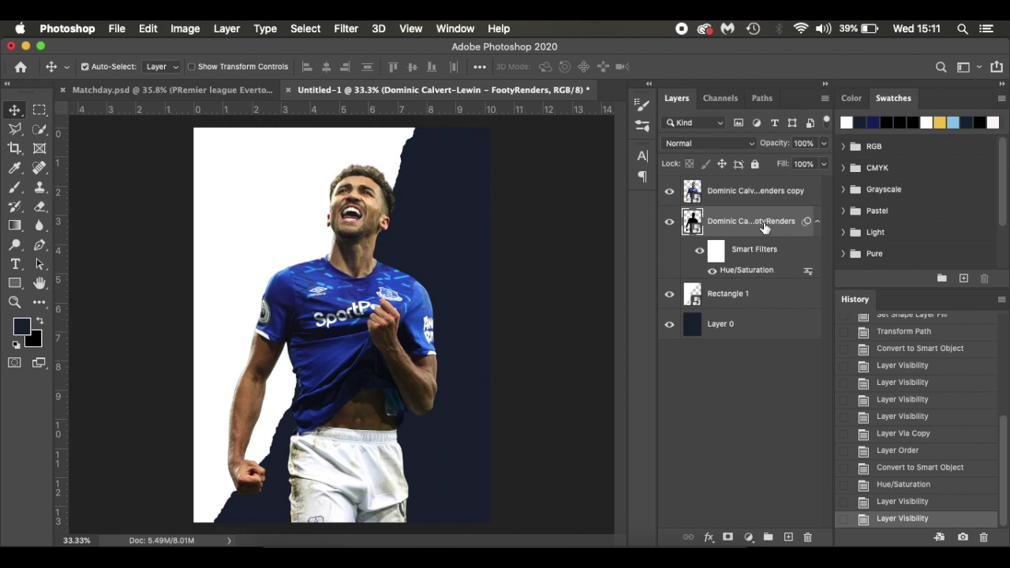
- Nudge the black silhouette layer left and slightly up so it sits as a shadow behind the player
key("Left")
key("Left")
key("Left")
key("Left")
key("Up")
key("Up")
key("Up")
key("Left")
key("Left")
key("Left")
key("Left")
key("Left")
key("Left")
key("Left")
key("Left")
key("Left")
key("Left")
key("Left")
key("Left")
key("Left")
key("Left")
key("Left")
key("Left")
key("Left")
key("Left")
key("Left")
key("Left")
key("Left")
key("Left")
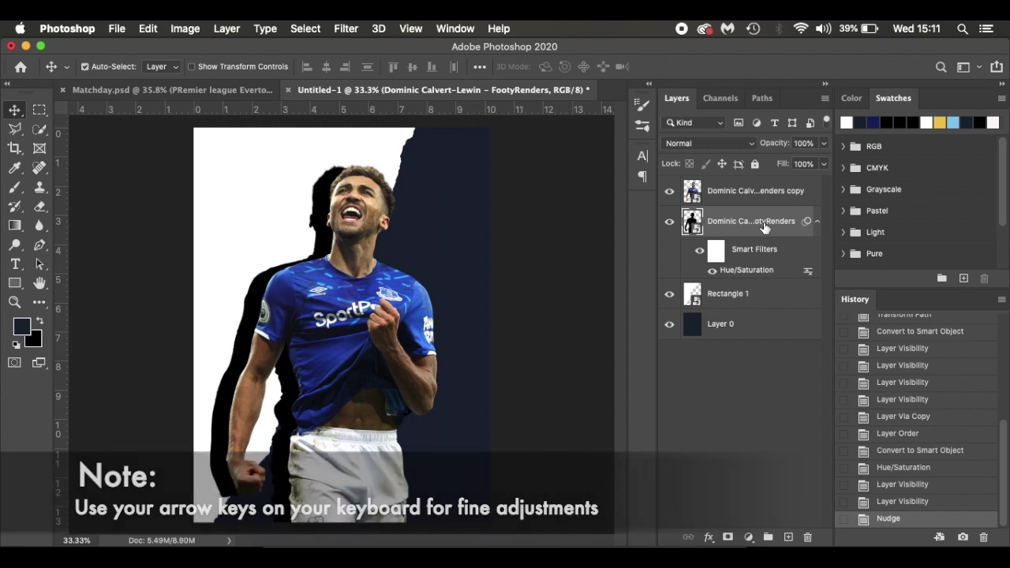
key("Left")
key("Left")
key("Left")
key("Left")
key("Left")
key("Left")
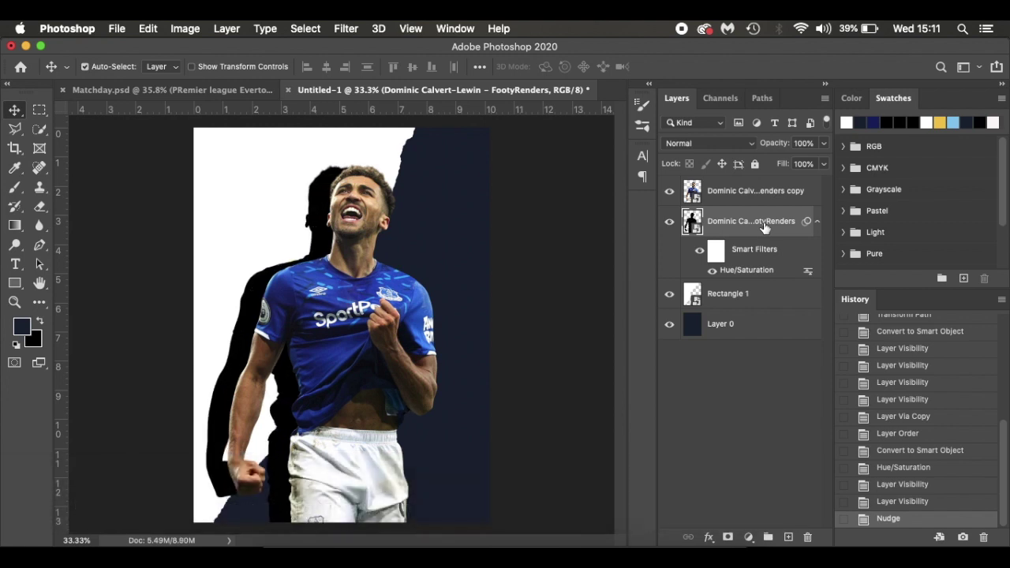
- Apply a Gaussian Blur with a 20-pixel radius to the black silhouette layer behind the player
left_click(817, 223)
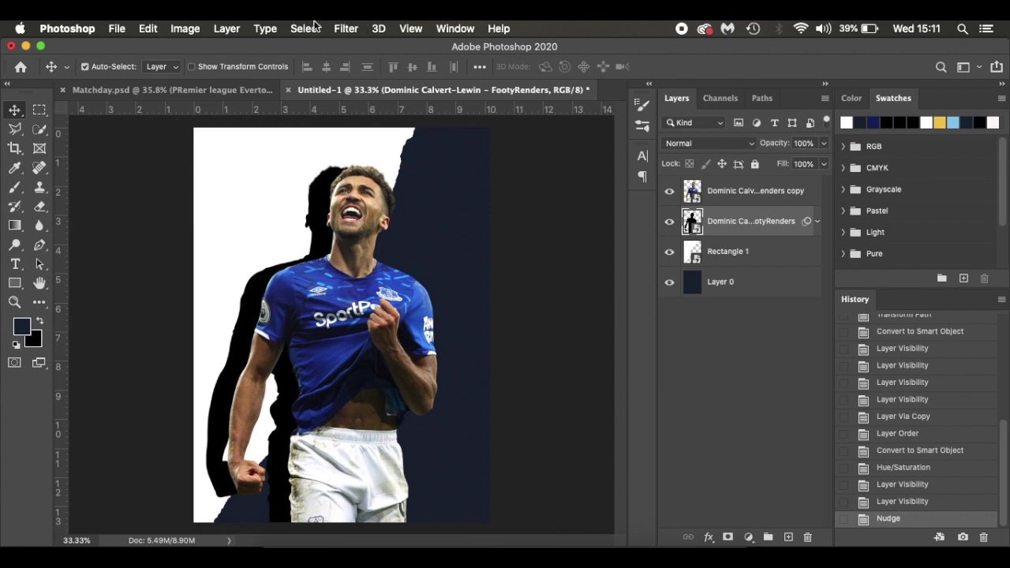
left_click(348, 33)
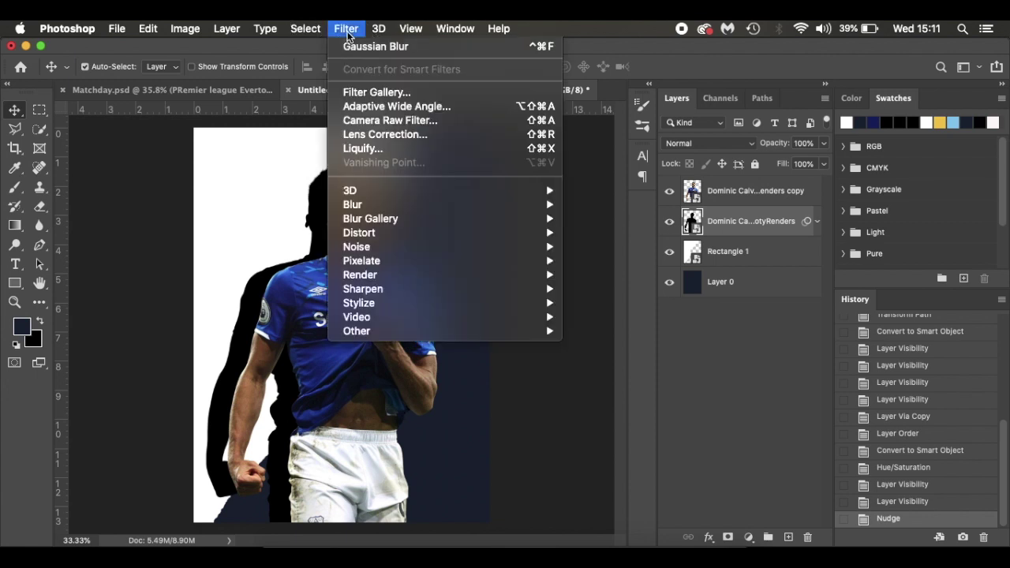
mouse_move(387, 204)
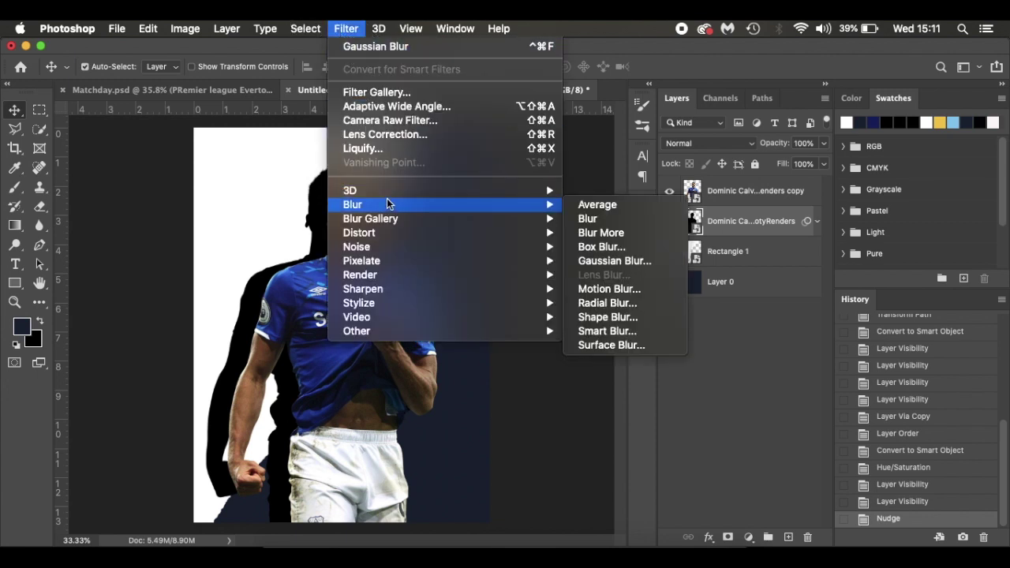
left_click(612, 261)
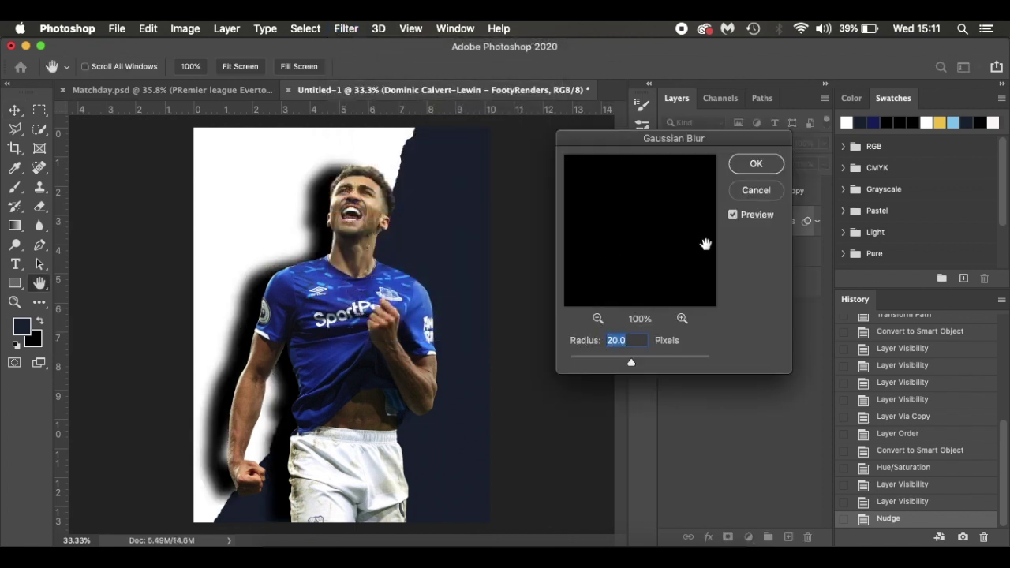
left_click(745, 165)
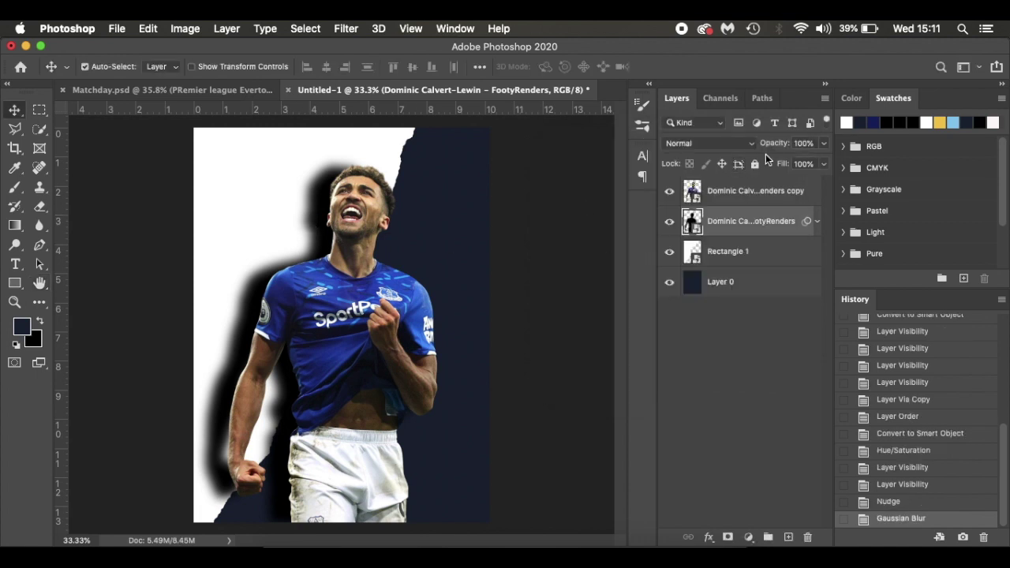
- Lower the blurred silhouette layer's opacity to 40% and nudge it right, closer to the player
left_click_drag(766, 146, 730, 145)
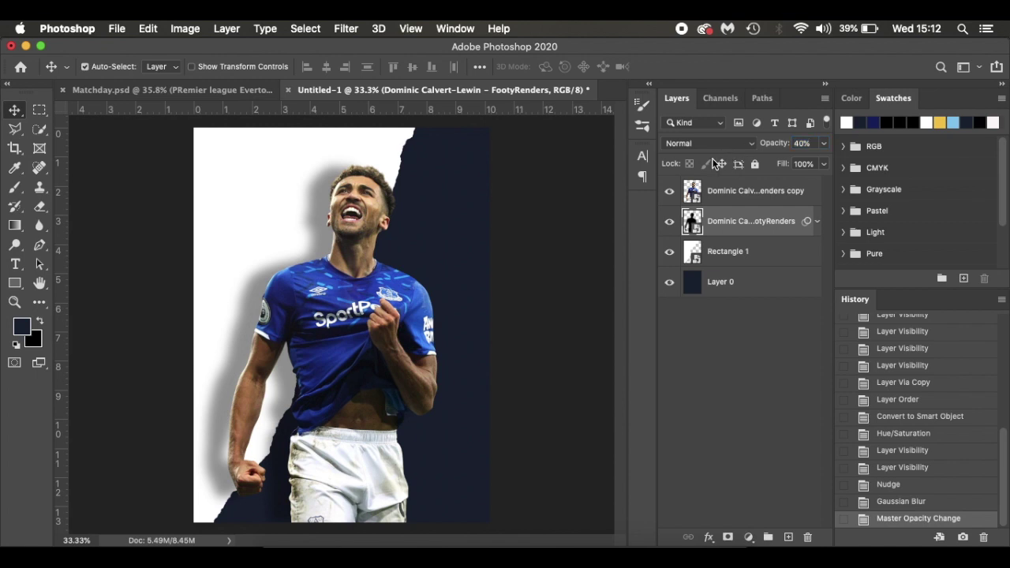
key("Right")
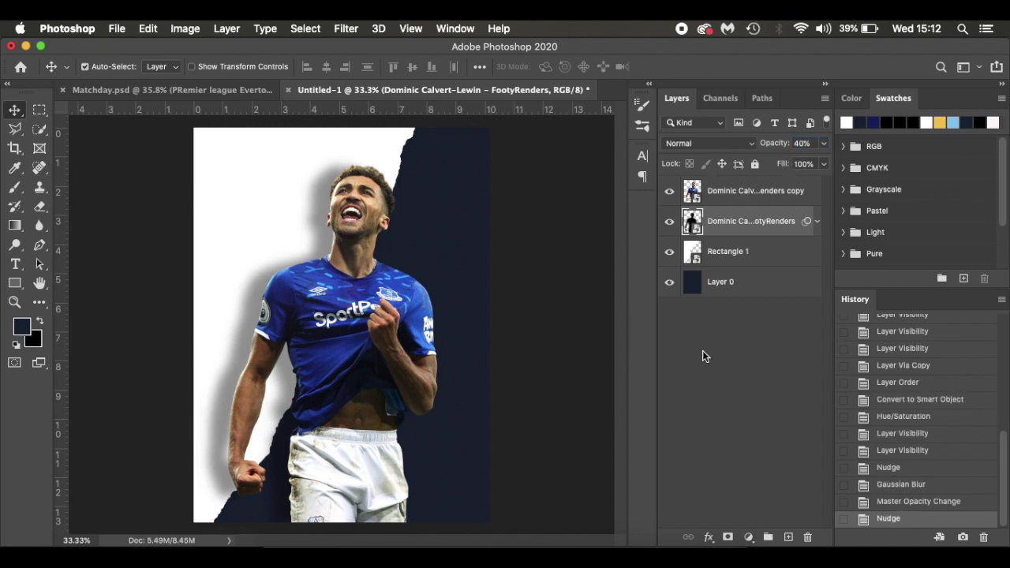
key("Right")
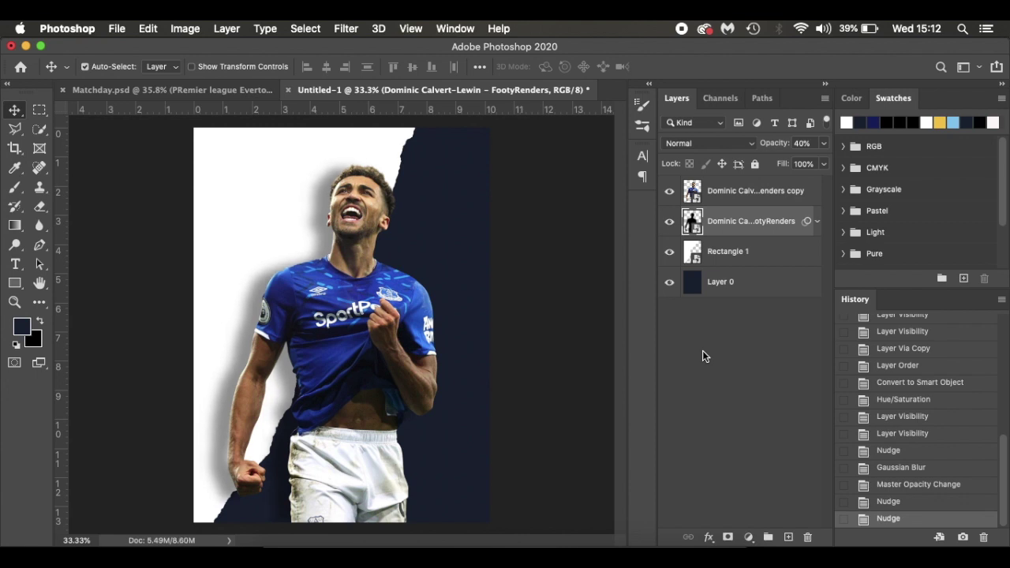
left_click(779, 355)
- Add a Curves adjustment above the upper player cut-out layer and clip it to that layer
left_click(762, 198)
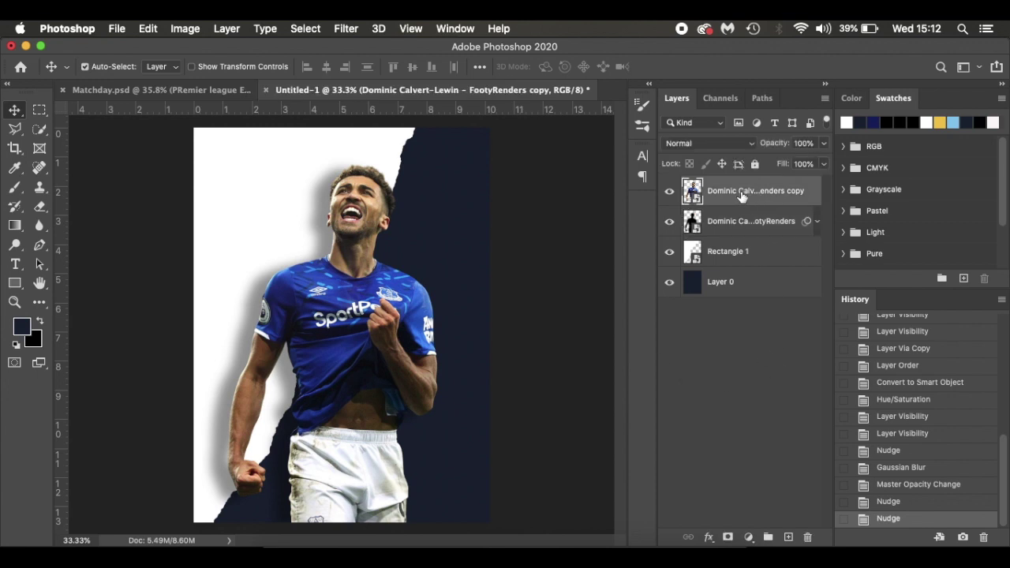
left_click(748, 536)
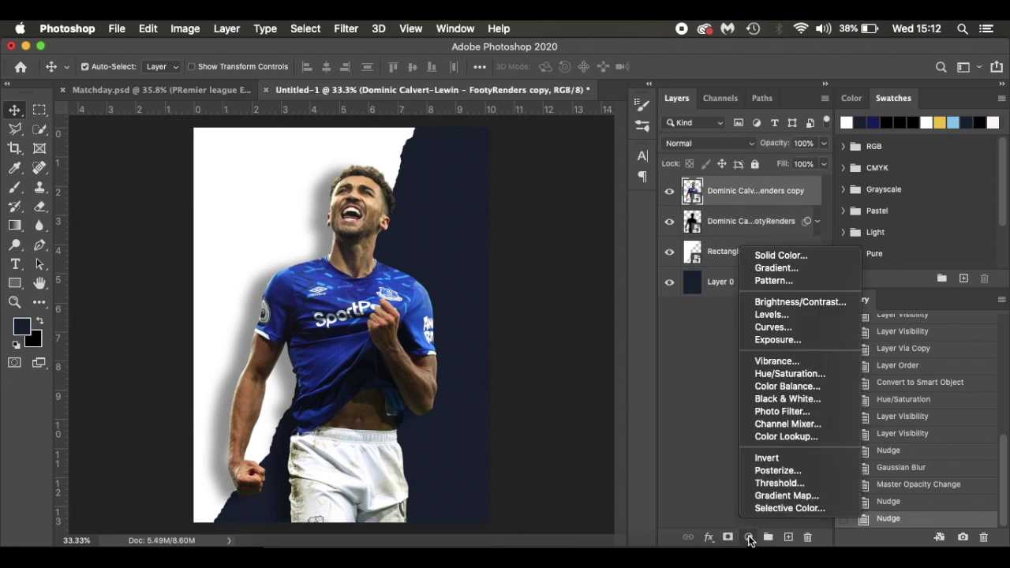
left_click(796, 326)
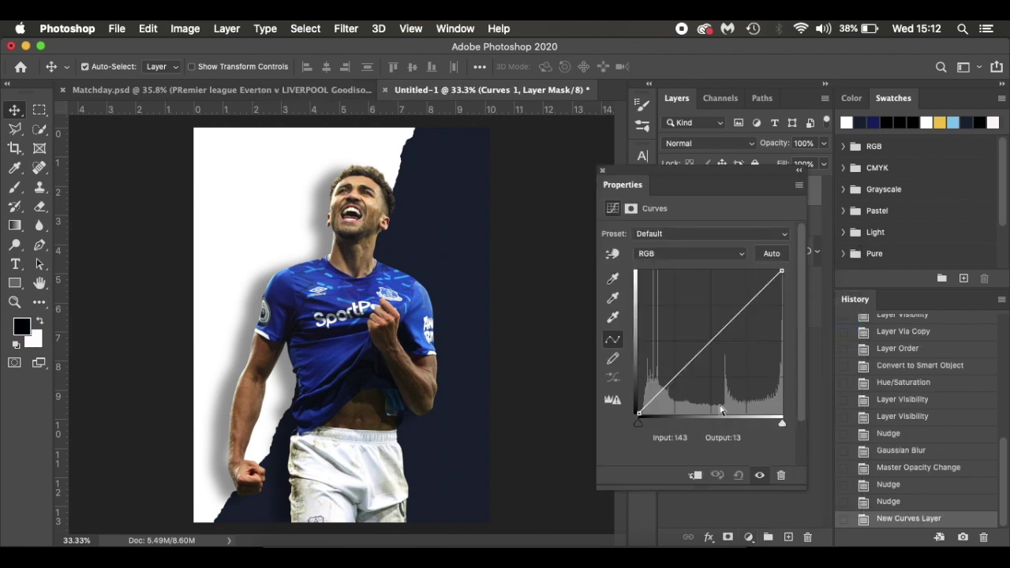
left_click(696, 477)
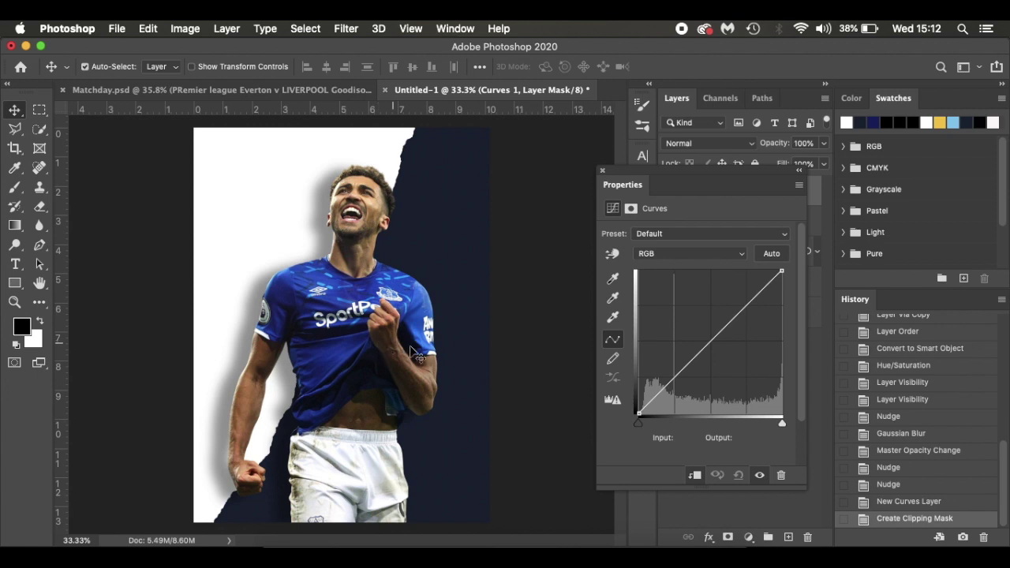
- Pull the curve's midpoint to input 127, output 104, raise the black point to output 13, and compare the player before and after
left_click_drag(711, 340, 711, 351)
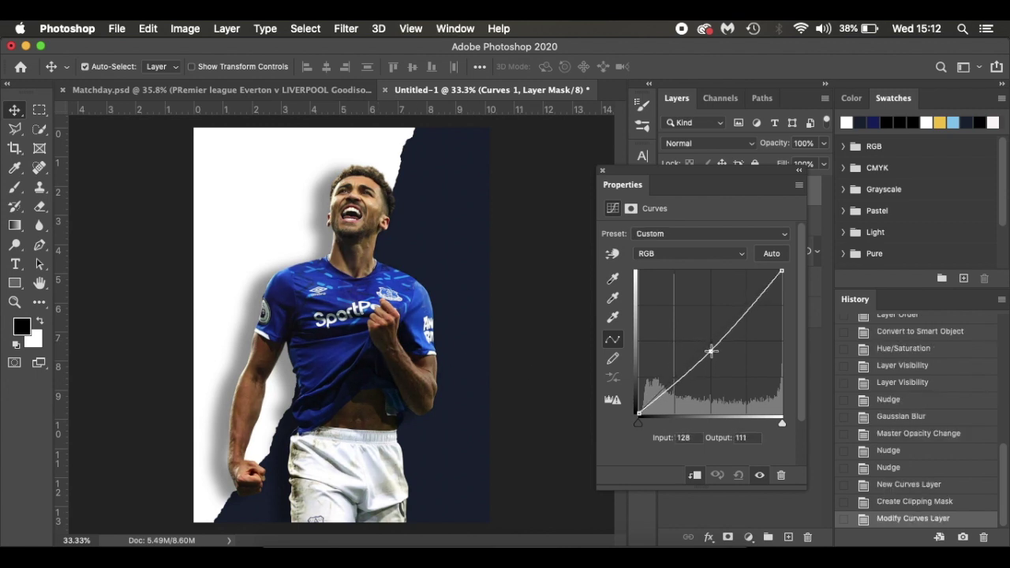
left_click_drag(638, 413, 633, 403)
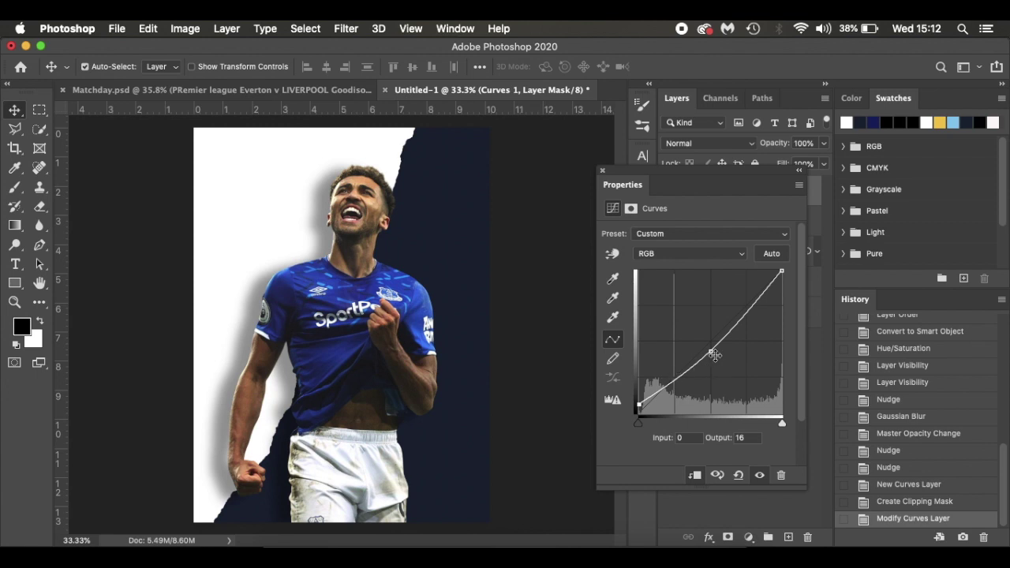
mouse_move(710, 351)
left_mouse_down()
mouse_move(720, 353)
mouse_move(711, 357)
left_mouse_up()
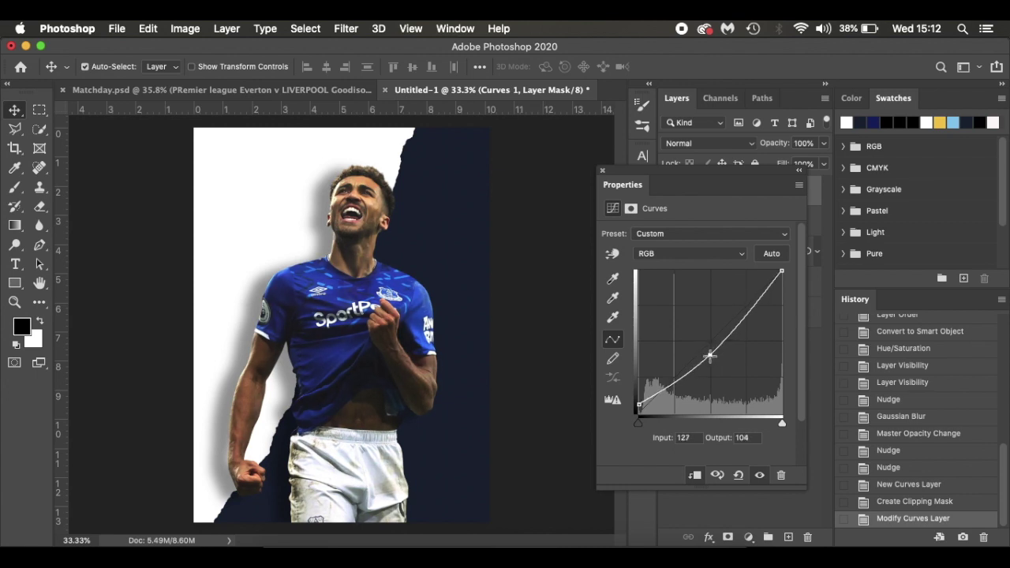
left_click_drag(637, 414, 638, 408)
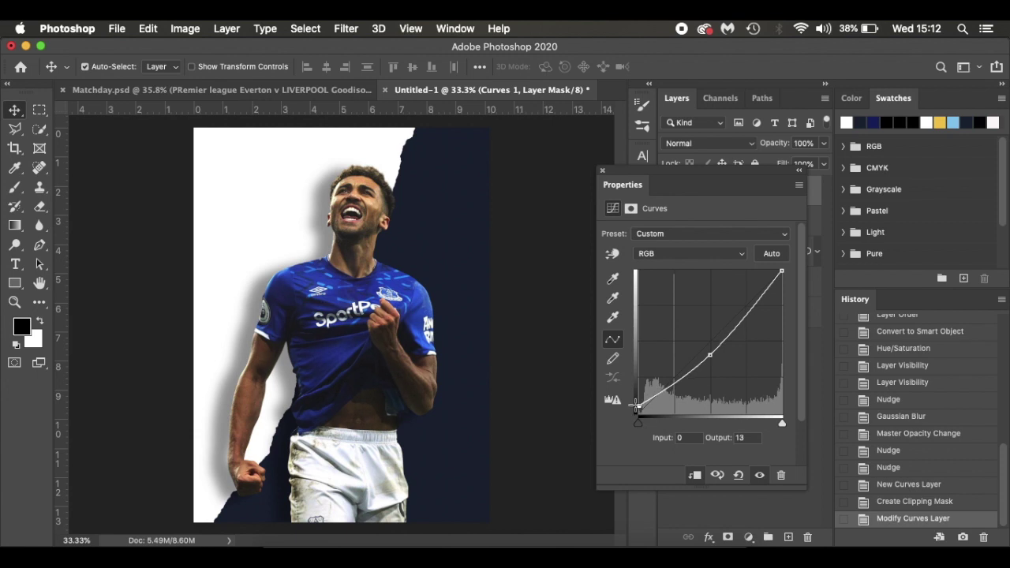
left_click(761, 479)
left_click(761, 478)
left_click(762, 477)
left_click(762, 477)
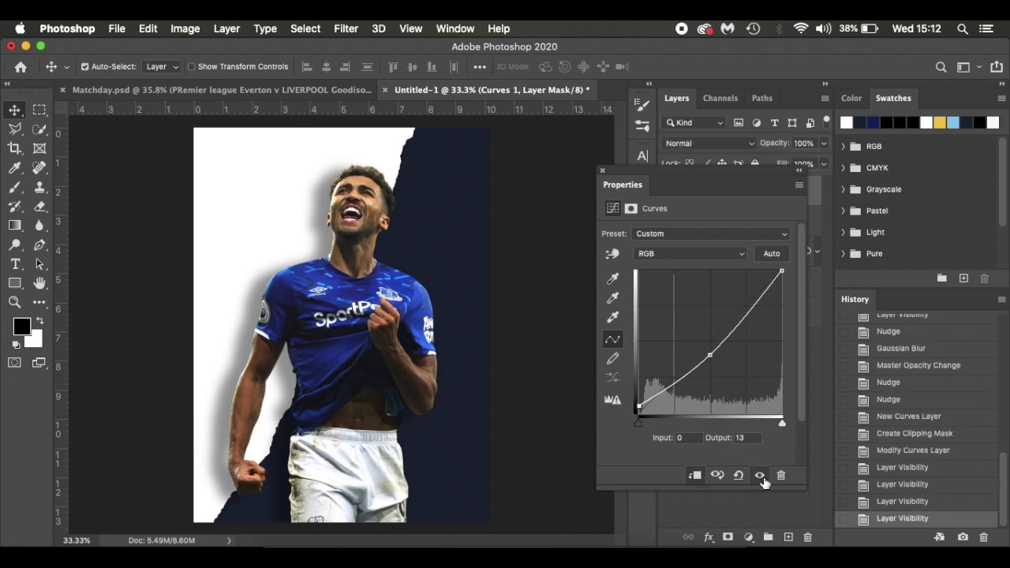
left_click(603, 174)
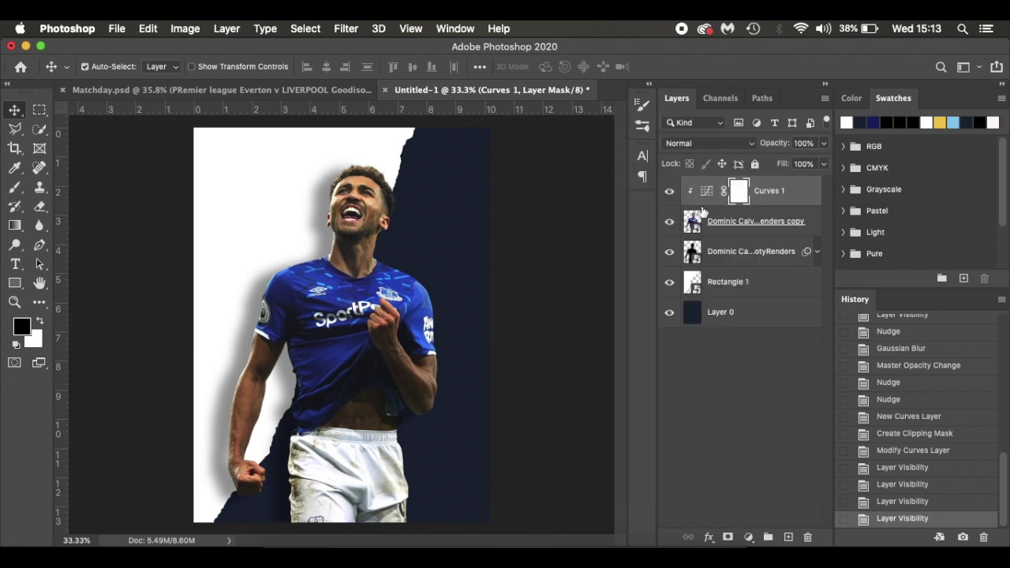
- Add a clipped Vibrance adjustment directly above the player cut-out layer and set Vibrance to -21
left_click(765, 223)
left_click(746, 537)
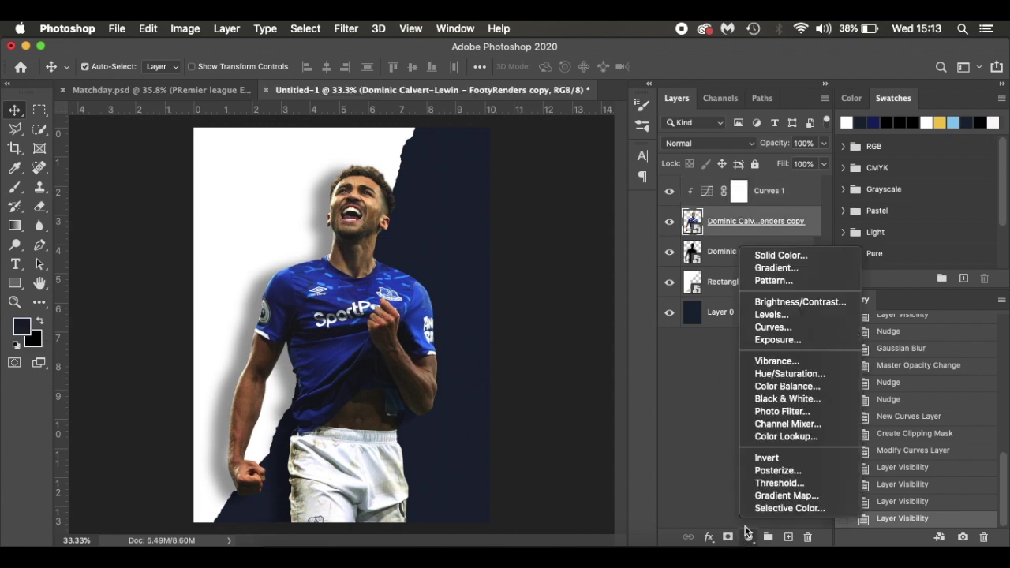
left_click(787, 356)
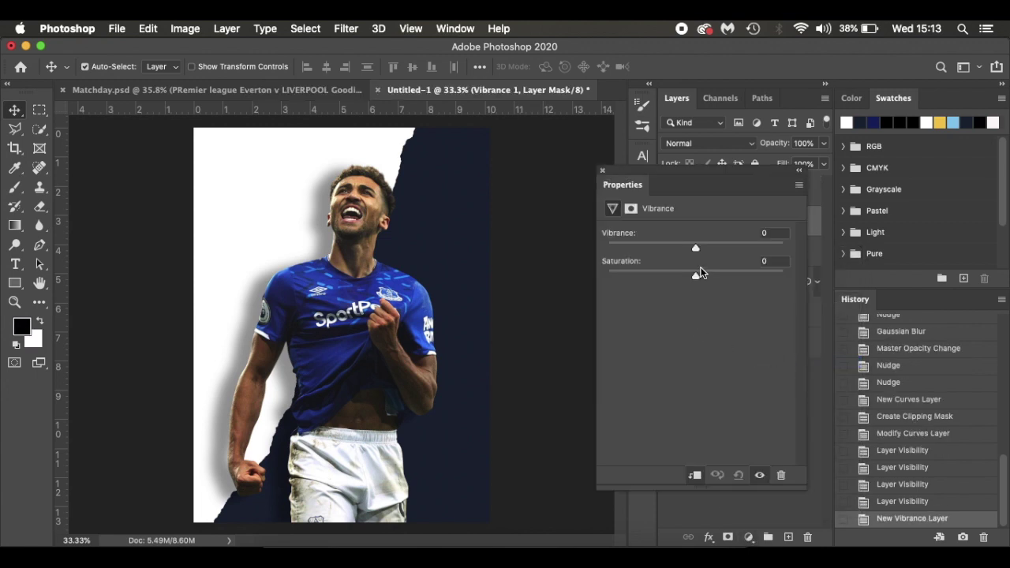
mouse_move(696, 249)
left_mouse_down()
mouse_move(656, 251)
mouse_move(677, 256)
left_mouse_up()
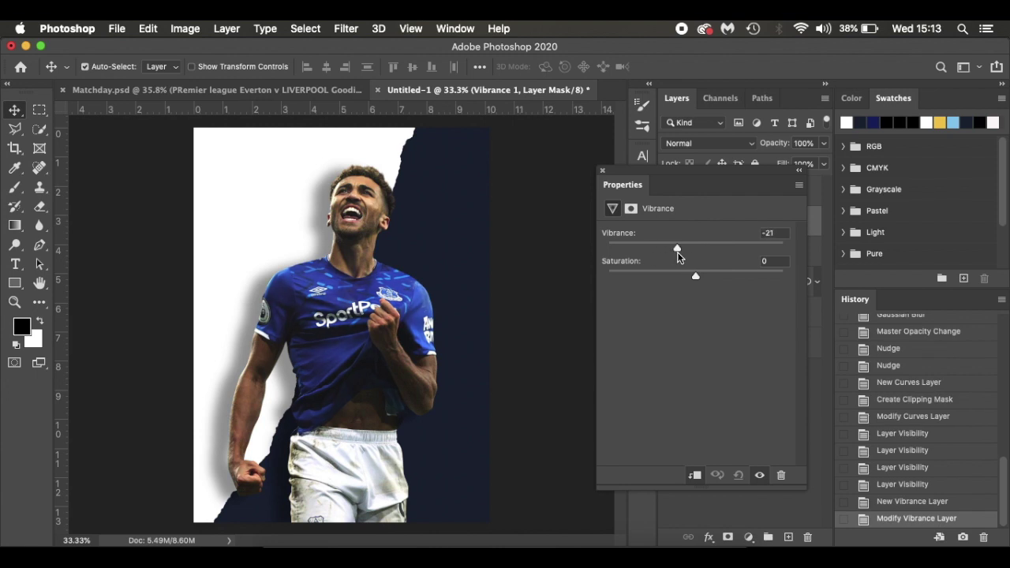
left_click(602, 170)
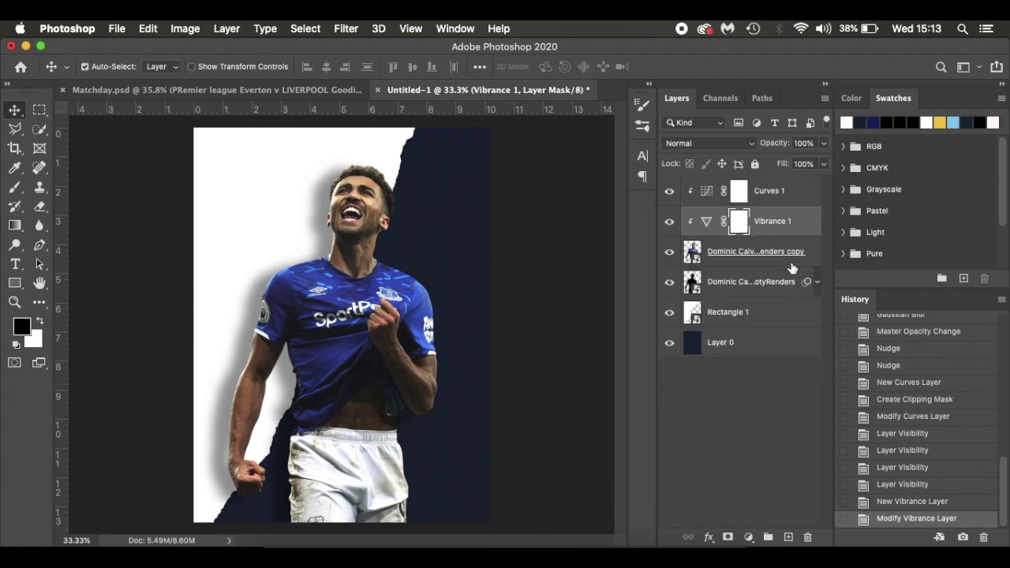
- Create a new layer above Curves 1 and set the Type tool to 40.01 pt with black as the text colour
left_click(800, 194)
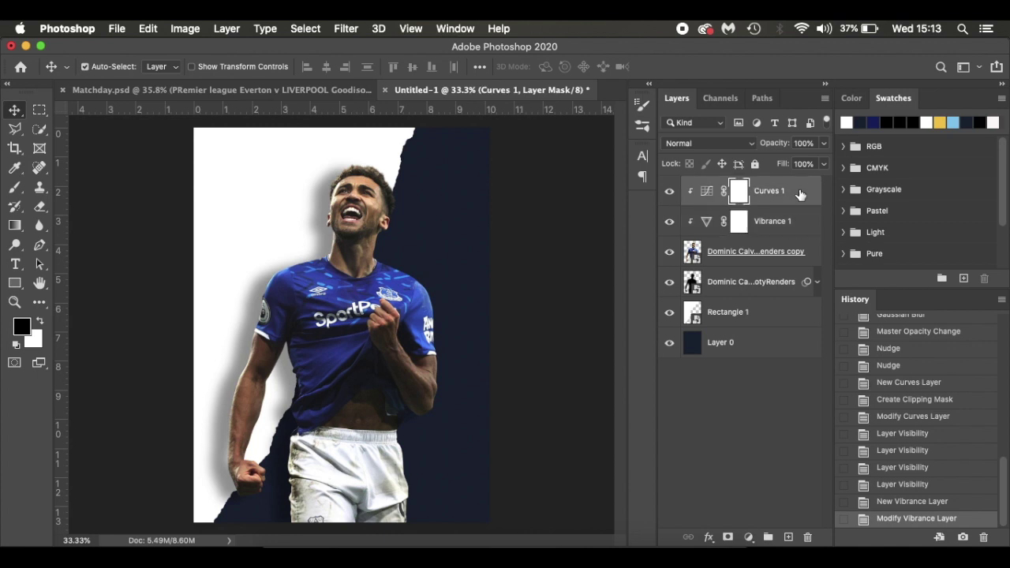
left_click(788, 537)
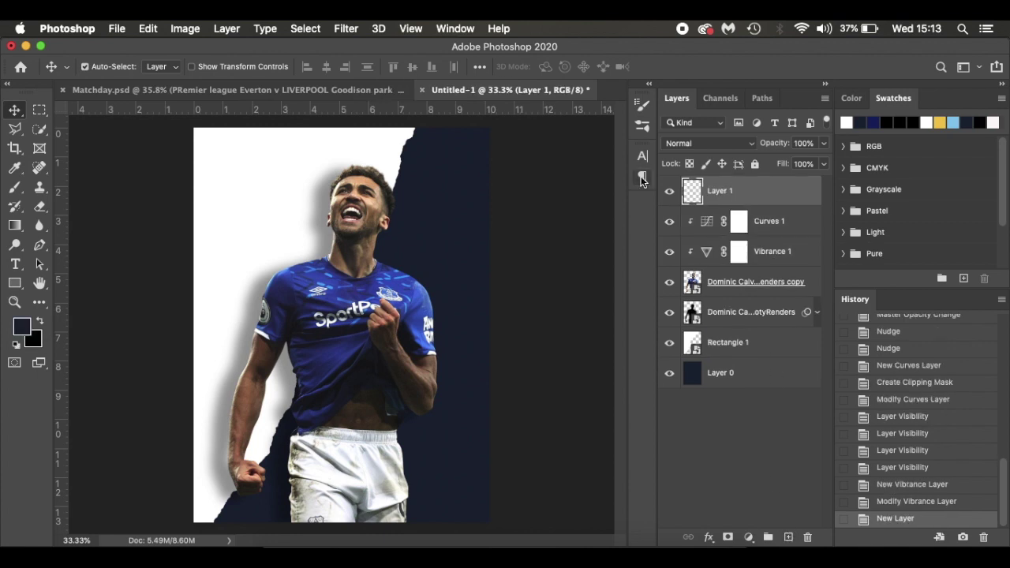
key("t")
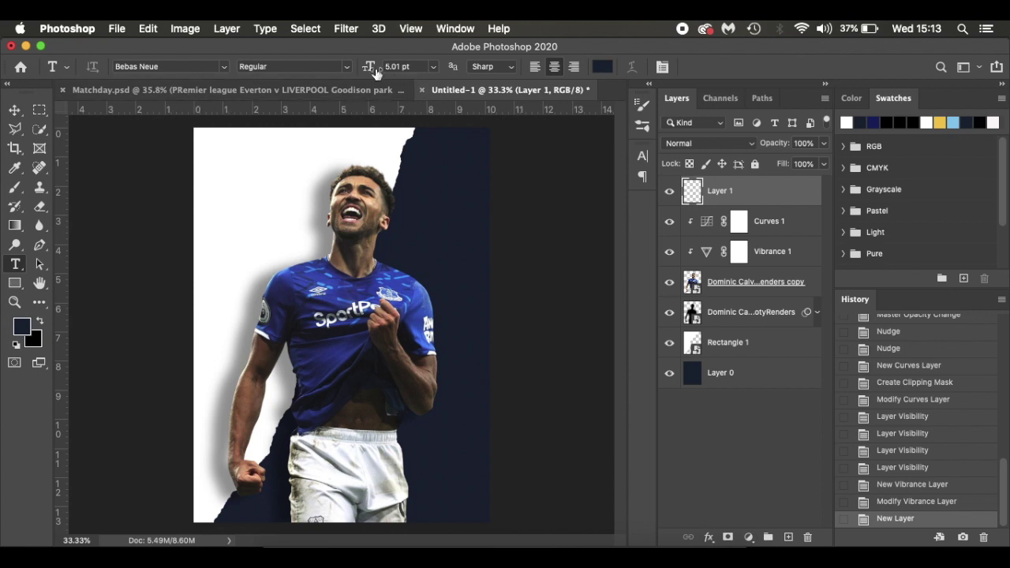
left_click_drag(369, 69, 400, 68)
left_click(602, 66)
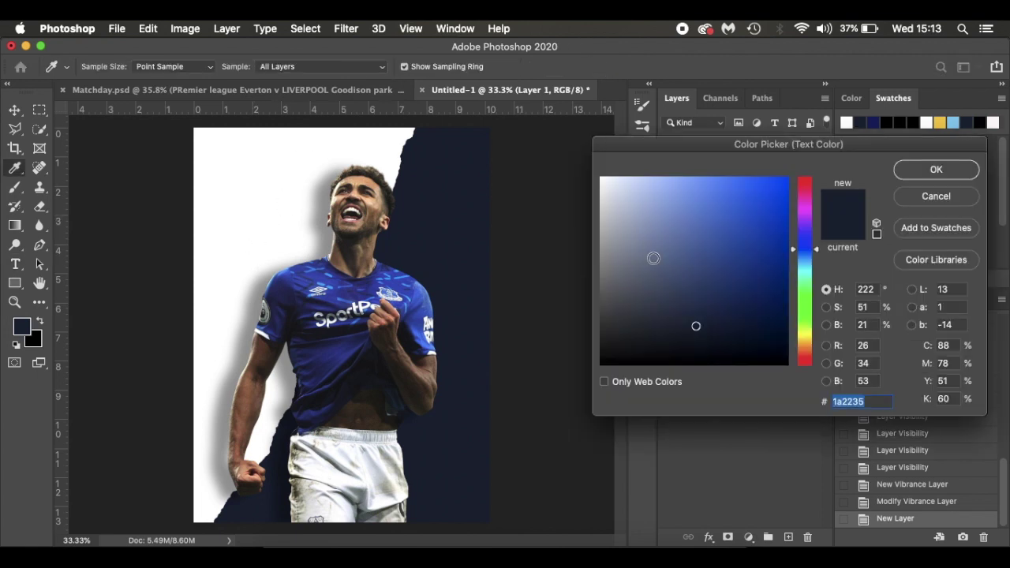
left_click(601, 364)
left_click(922, 176)
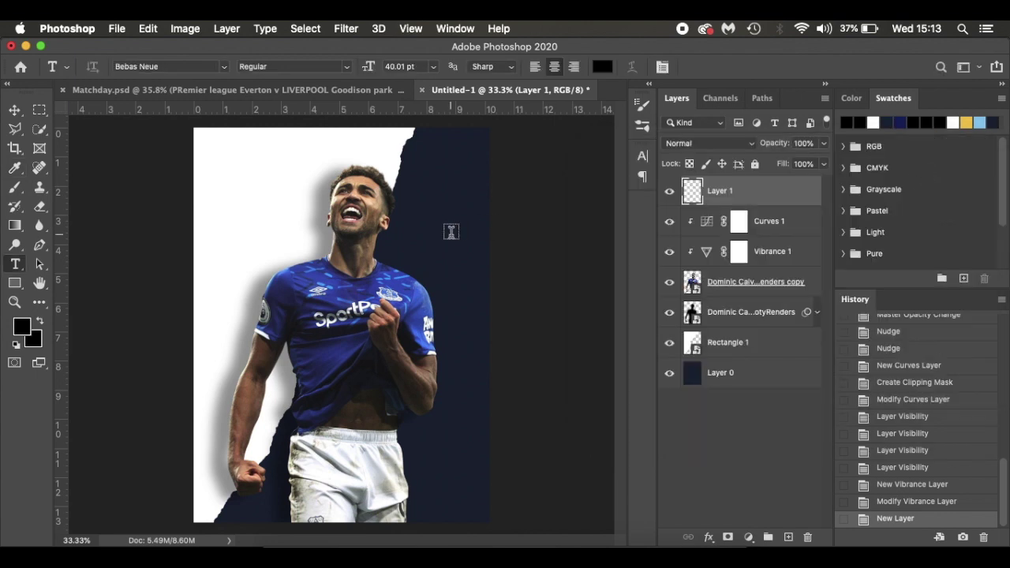
- Add the text MATCHDAY over the player's torso and enlarge it to 79.01 pt so it spans the poster's width
left_click(234, 296)
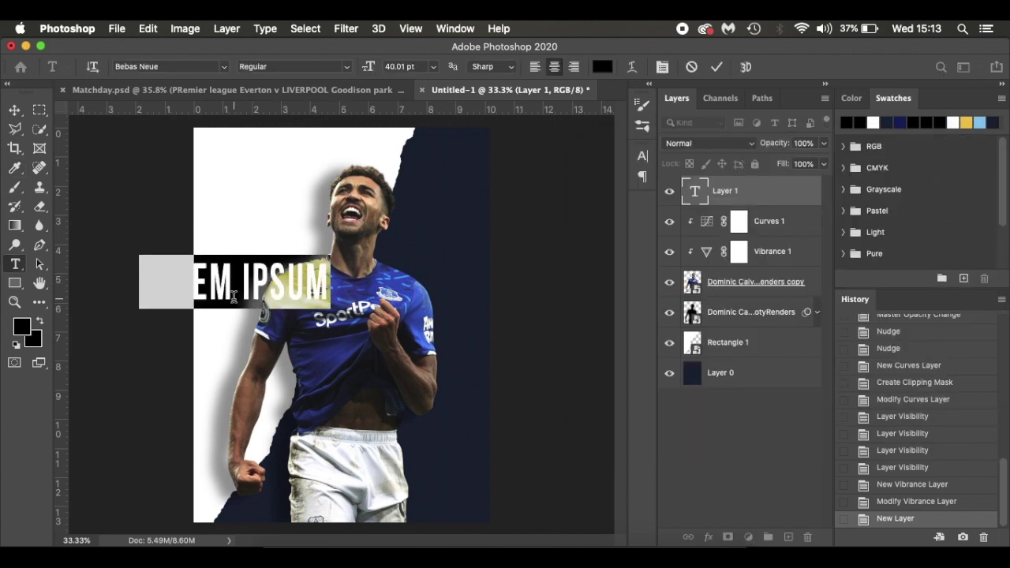
type("MATCHDAY")
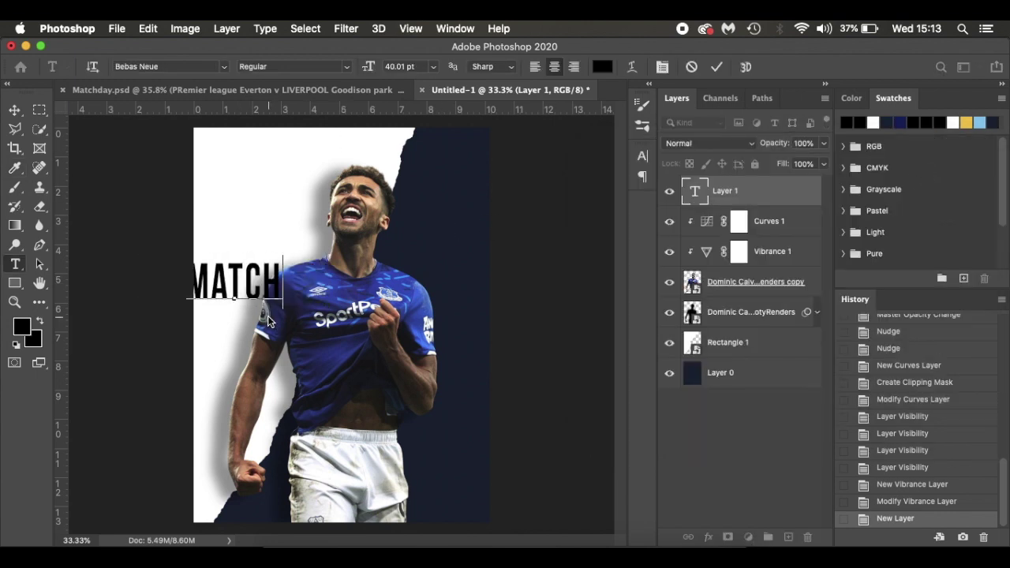
left_click_drag(269, 319, 379, 380)
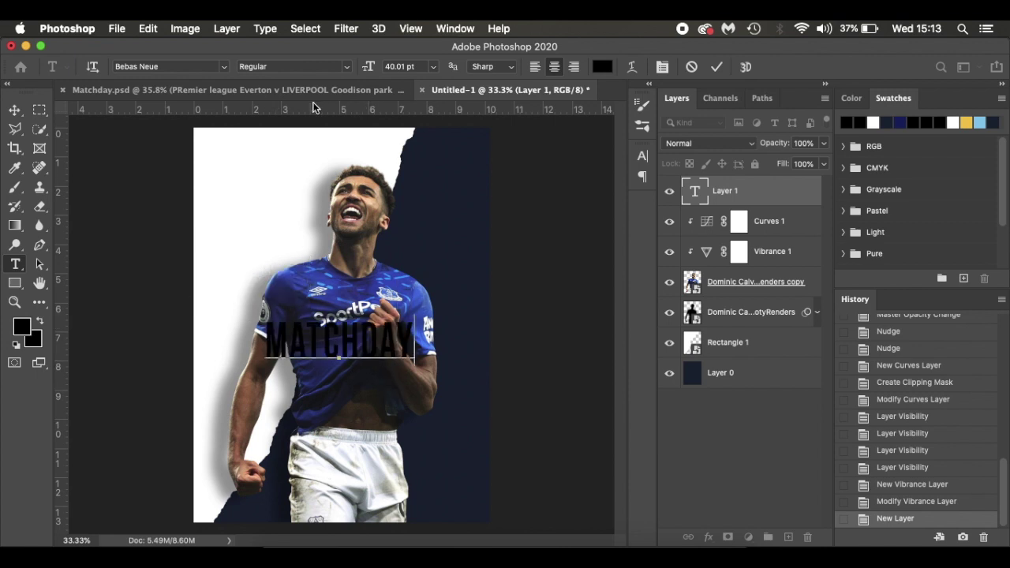
key("super+a")
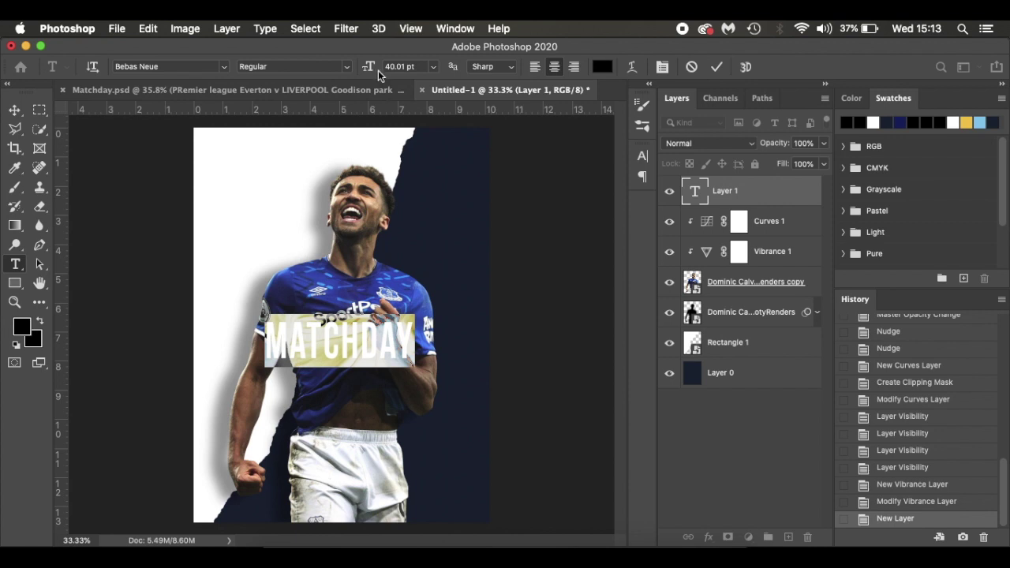
left_click_drag(371, 70, 402, 77)
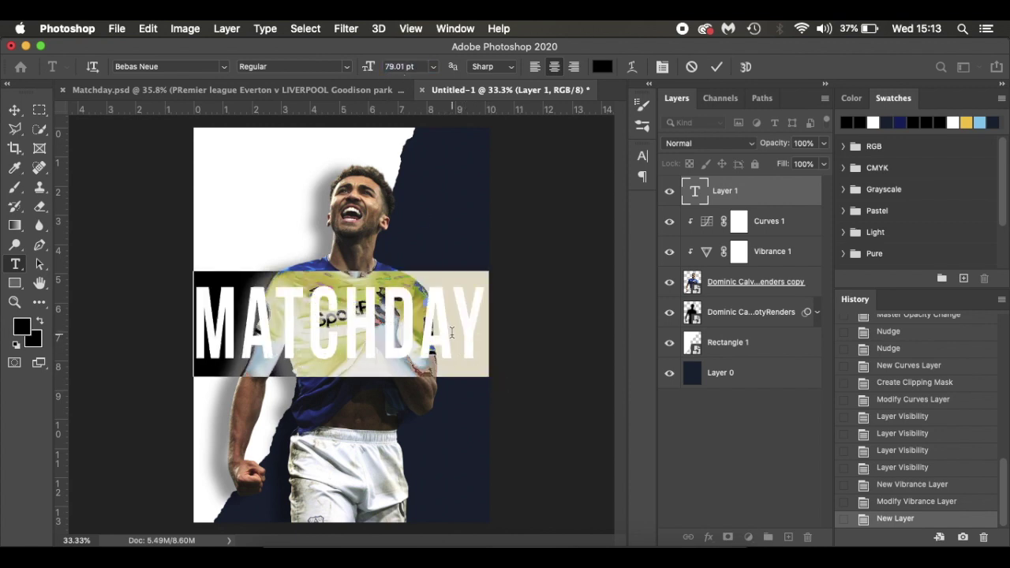
left_click(451, 330)
left_click(15, 112)
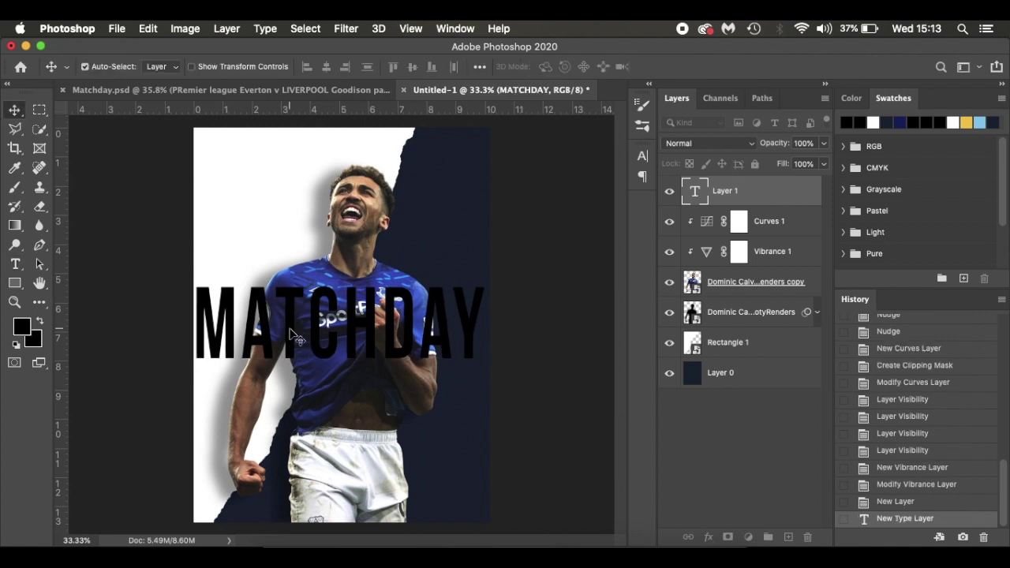
- Rotate the MATCHDAY text 90° counter-clockwise and place it vertically along the poster's right side
key("super+t")
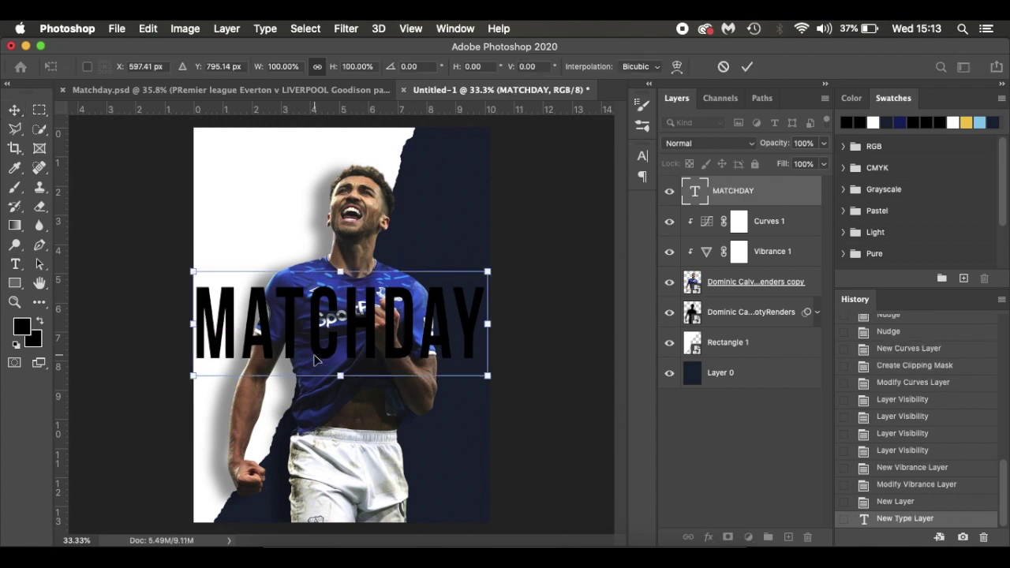
right_click(417, 371)
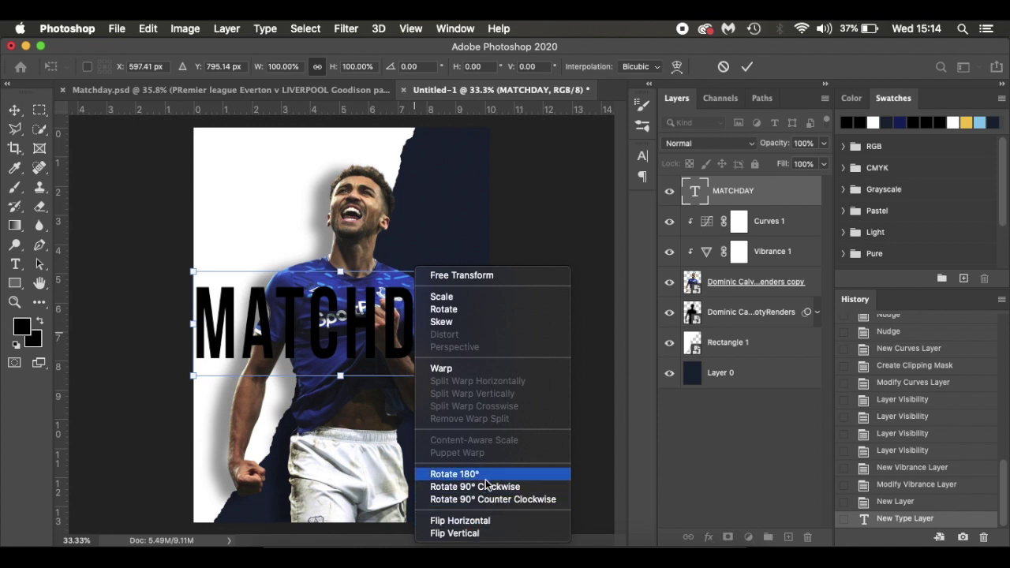
left_click(529, 499)
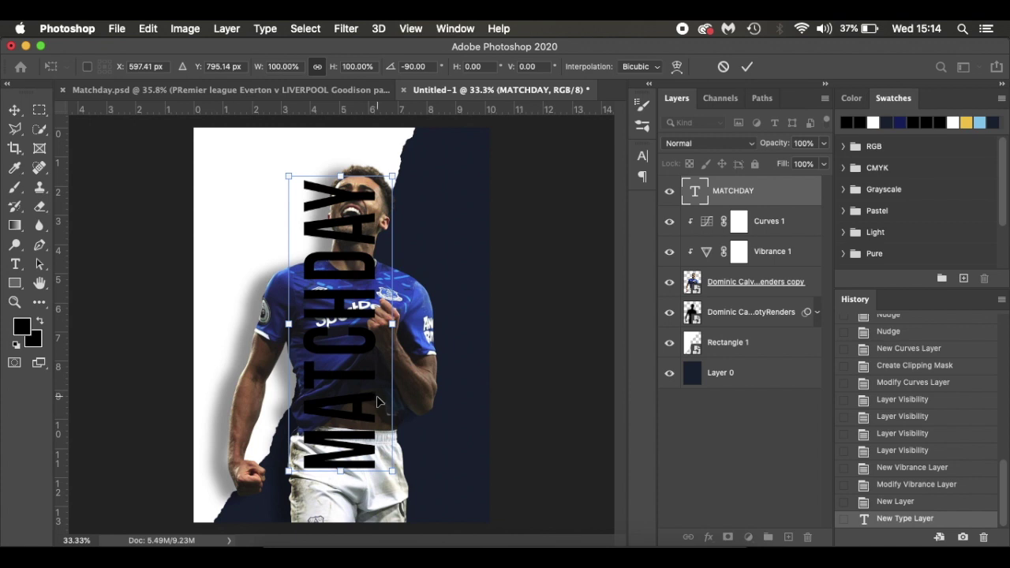
left_click_drag(377, 400, 477, 410)
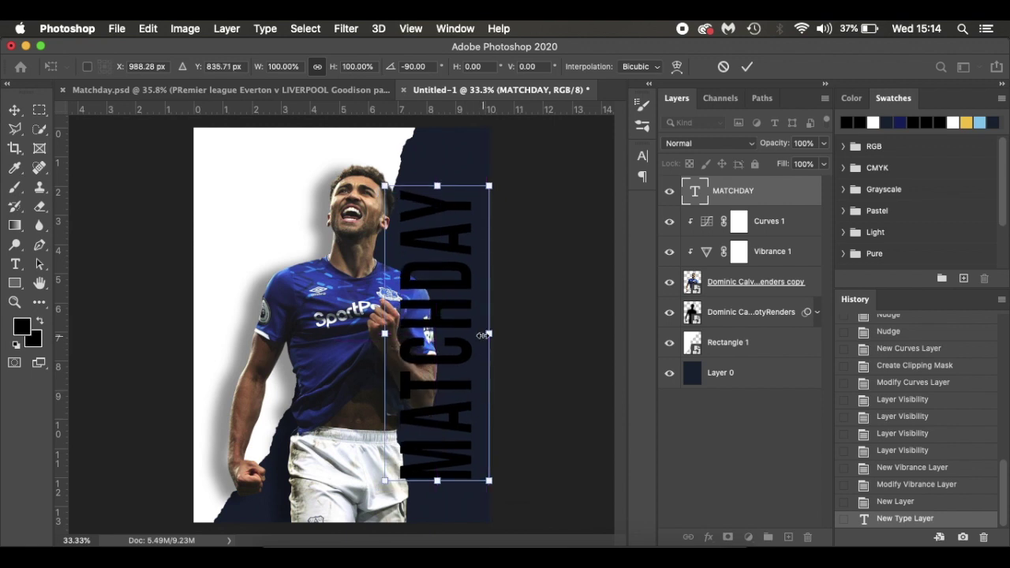
key("Return")
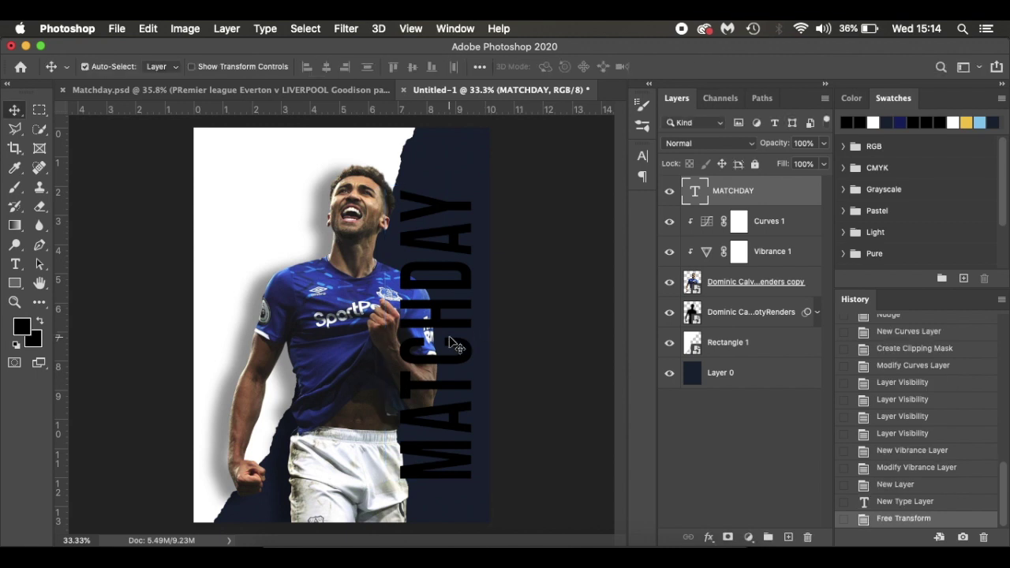
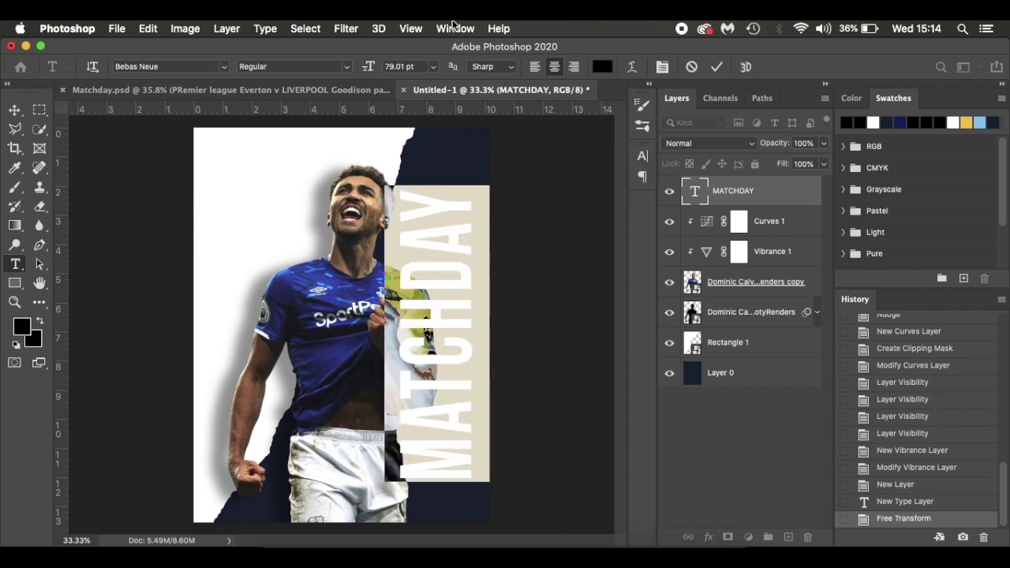
- Set the MATCHDAY text's vertical scale to 100%
left_click(456, 29)
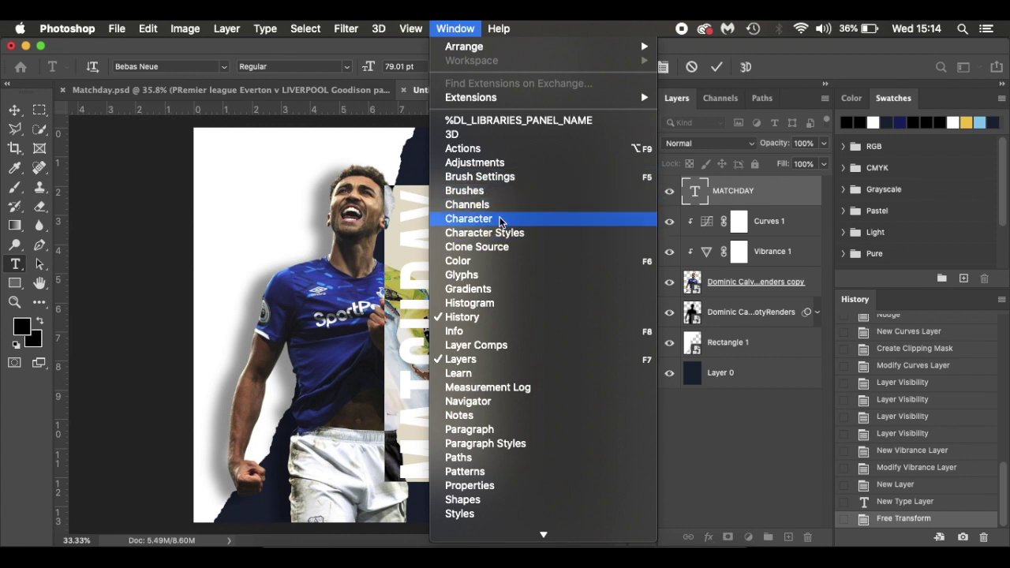
left_click(402, 217)
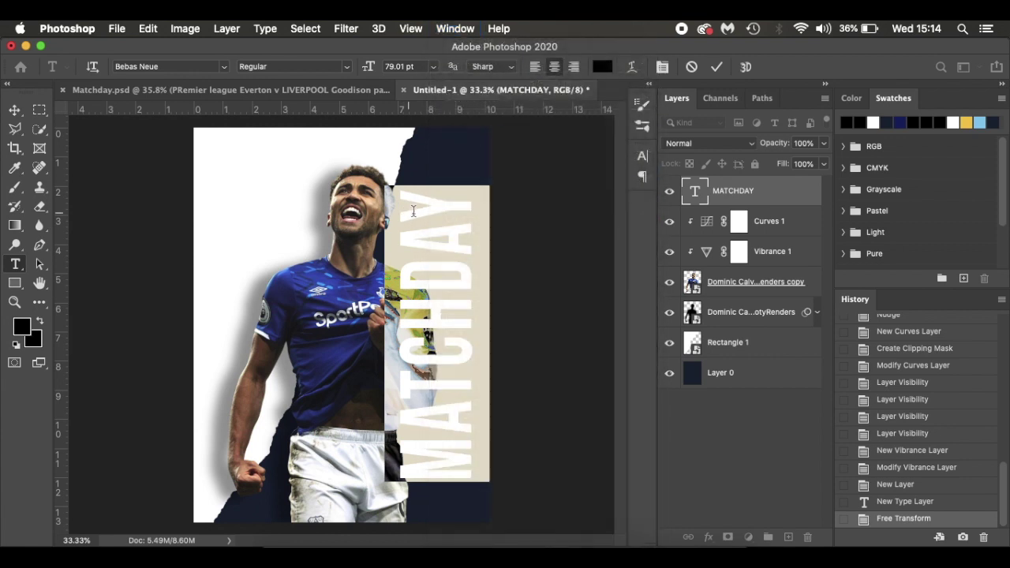
left_click(643, 156)
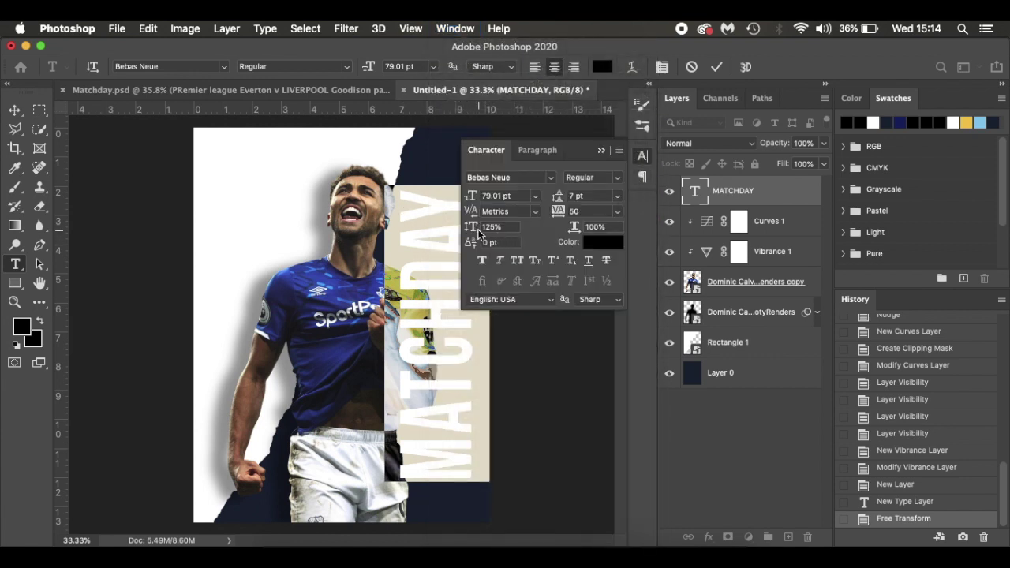
left_click_drag(472, 229, 454, 229)
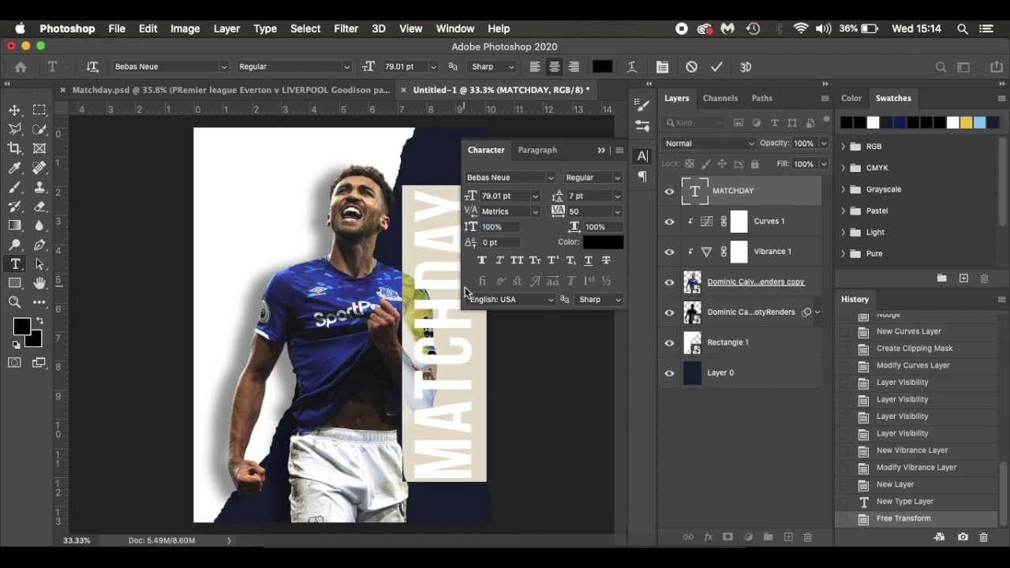
scroll(470, 401, "up", 2)
scroll(470, 402, "right", 3)
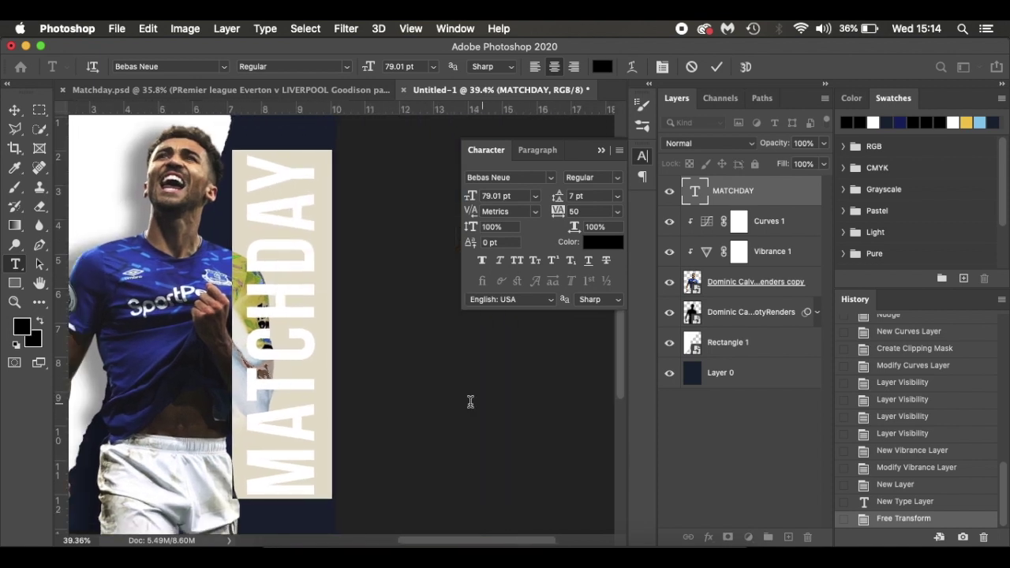
scroll(470, 402, "left", 3)
scroll(470, 401, "down", 1)
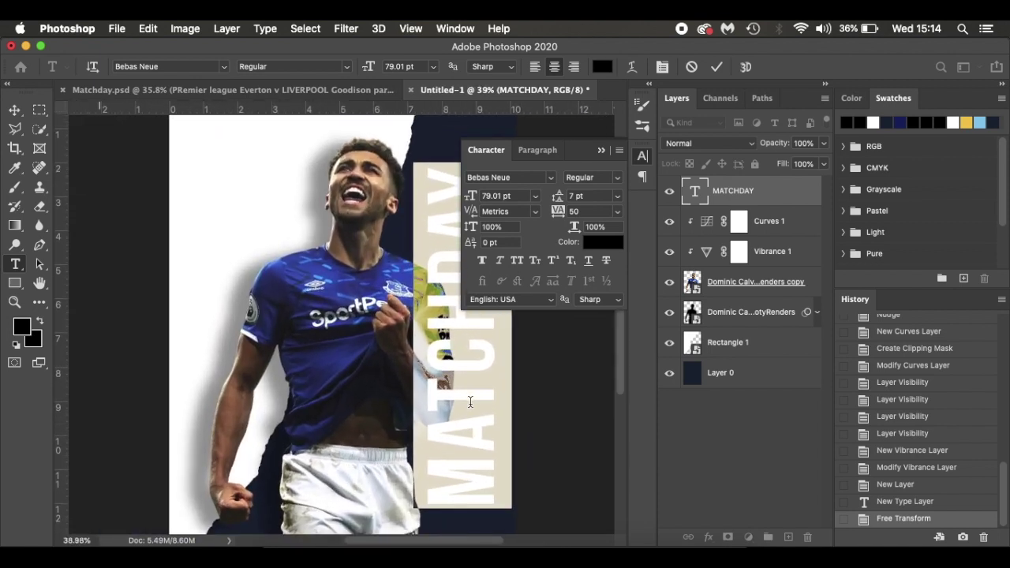
scroll(471, 402, "right", 3)
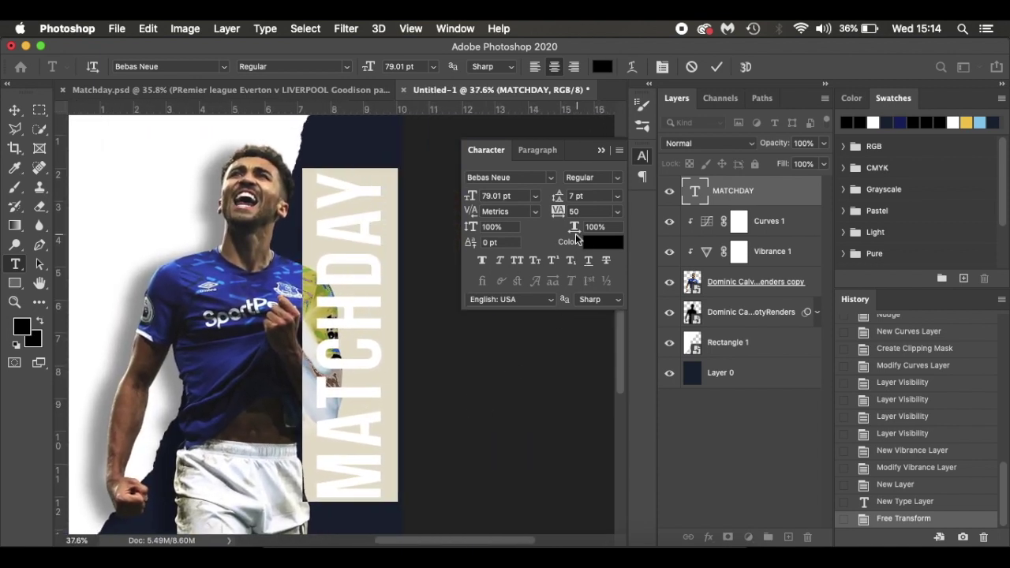
- Set the MATCHDAY text's horizontal scale to 120% and its tracking to -30
mouse_move(558, 215)
left_mouse_down()
mouse_move(541, 215)
mouse_move(558, 216)
left_mouse_up()
left_click(558, 216)
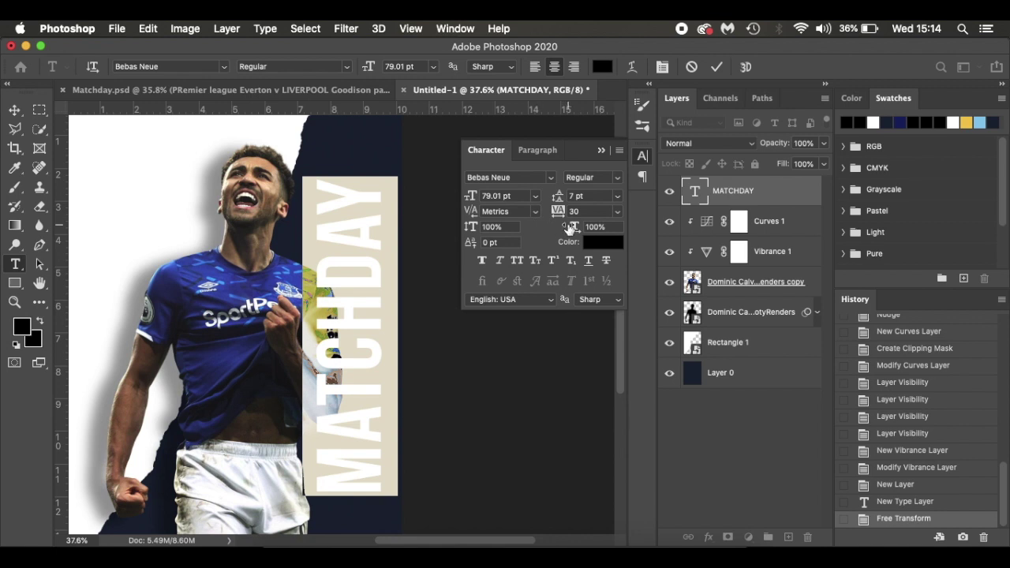
left_click_drag(570, 228, 578, 229)
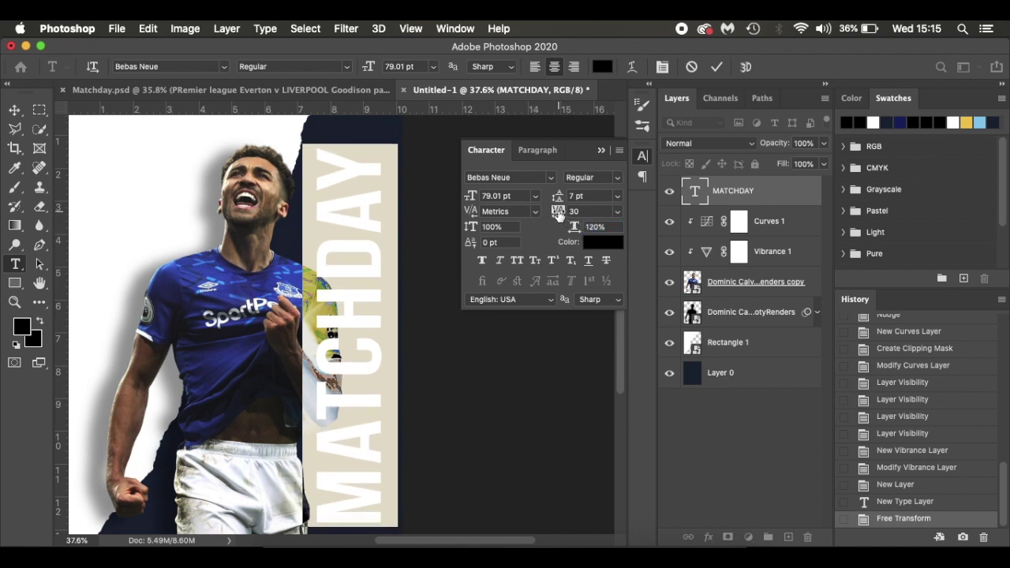
left_click(558, 213)
key("Down")
key("Down")
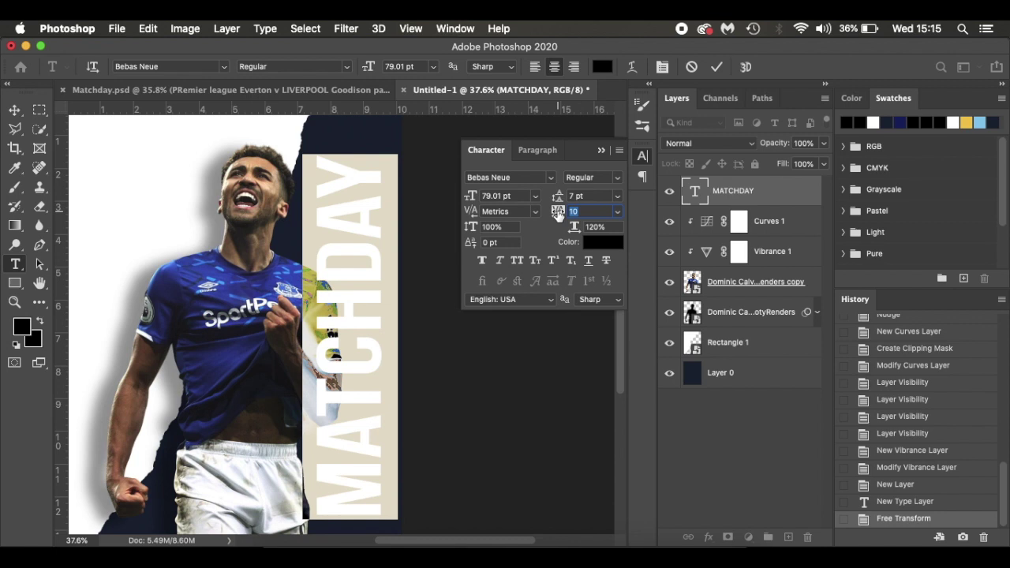
left_click(580, 212)
key("Down")
key("Down")
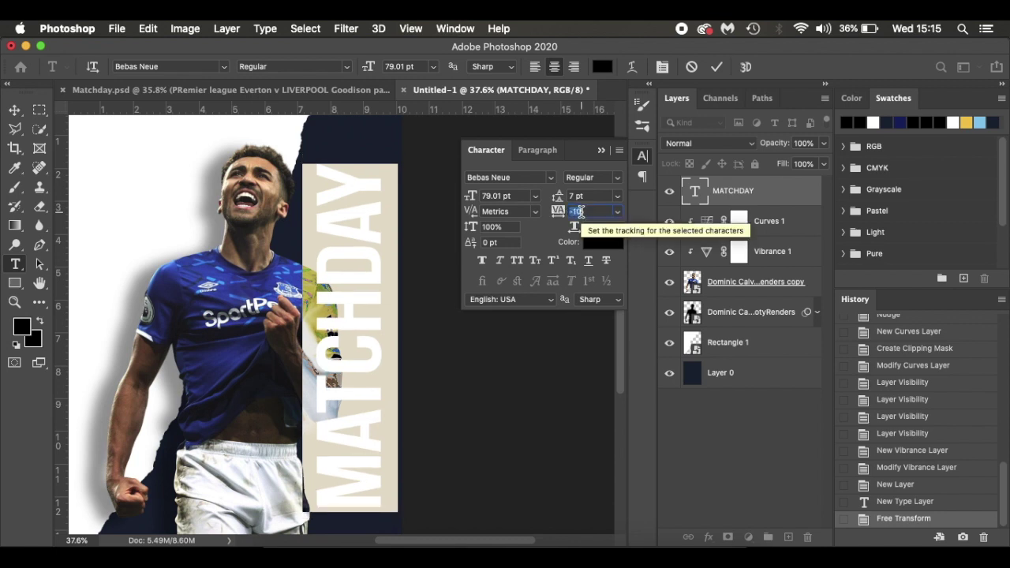
key("Down")
key("Down")
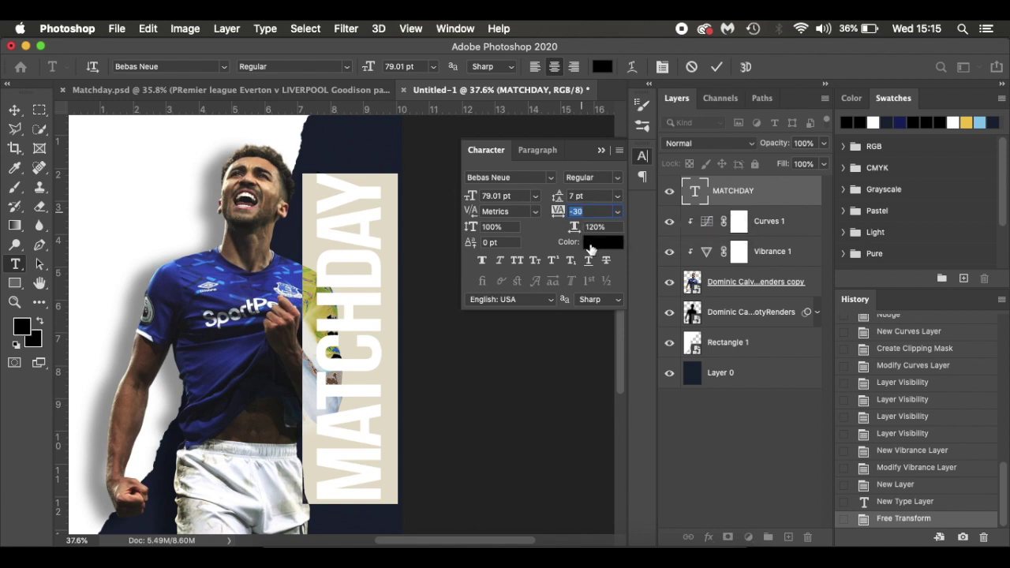
- Widen the MATCHDAY text to a 125% horizontal scale and set its font size to 82.01 pt
left_click_drag(574, 229, 577, 229)
key("shift+Tab")
key("shift+Tab")
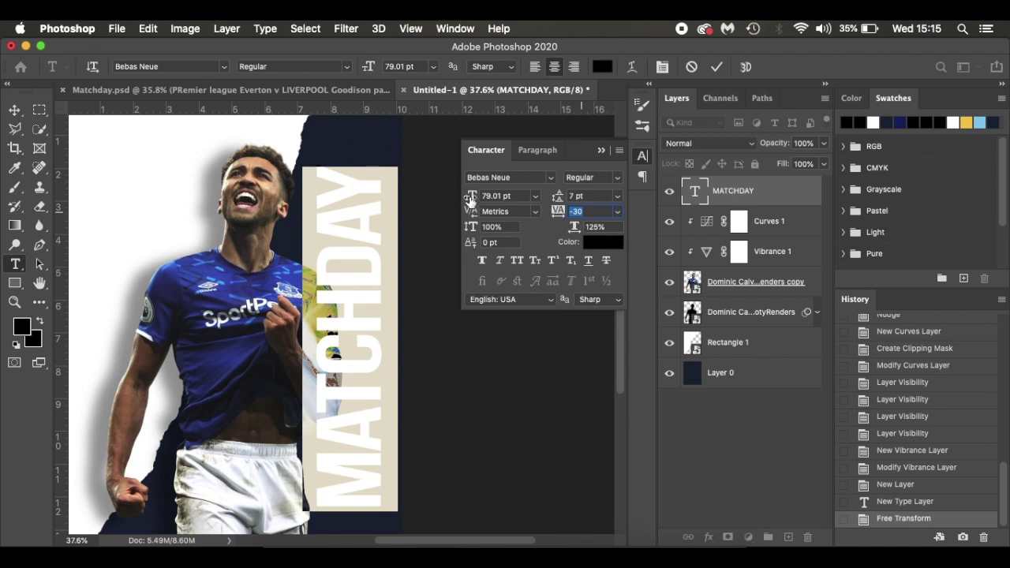
left_click_drag(470, 199, 472, 200)
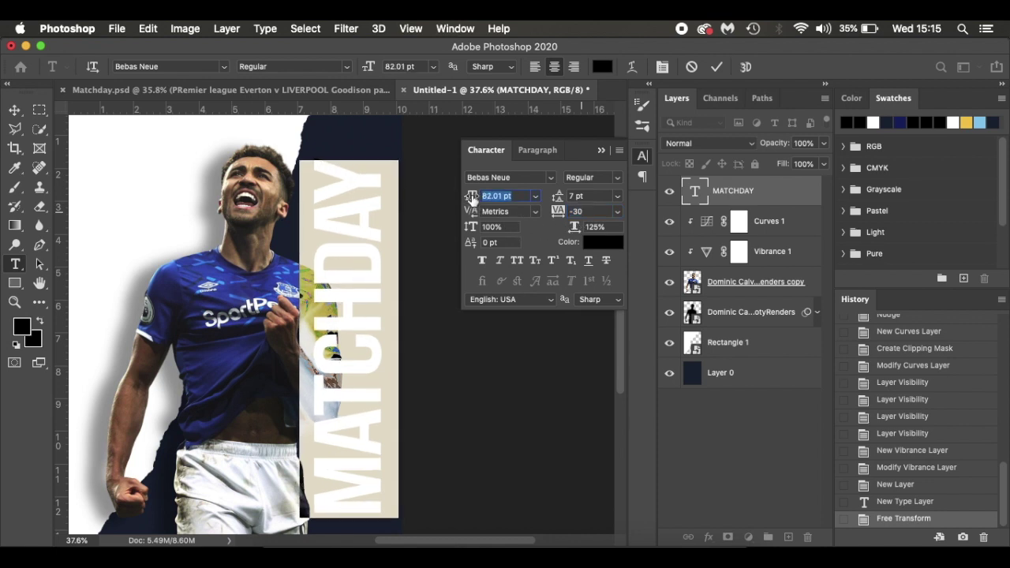
key("Tab")
key("Tab")
key("Tab")
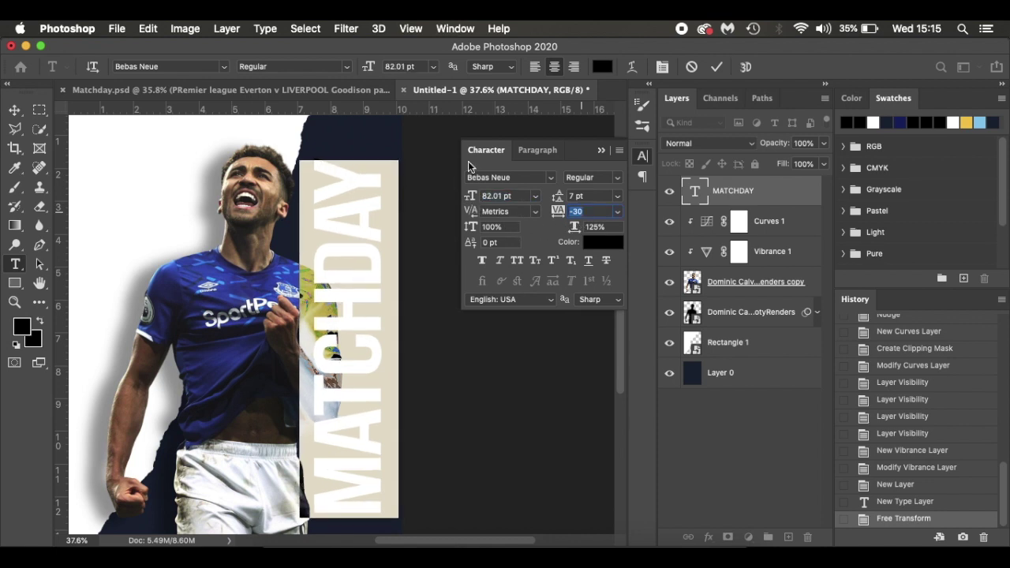
- Recolour the whole MATCHDAY text white and commit the text edit
left_click(600, 153)
left_click(347, 282)
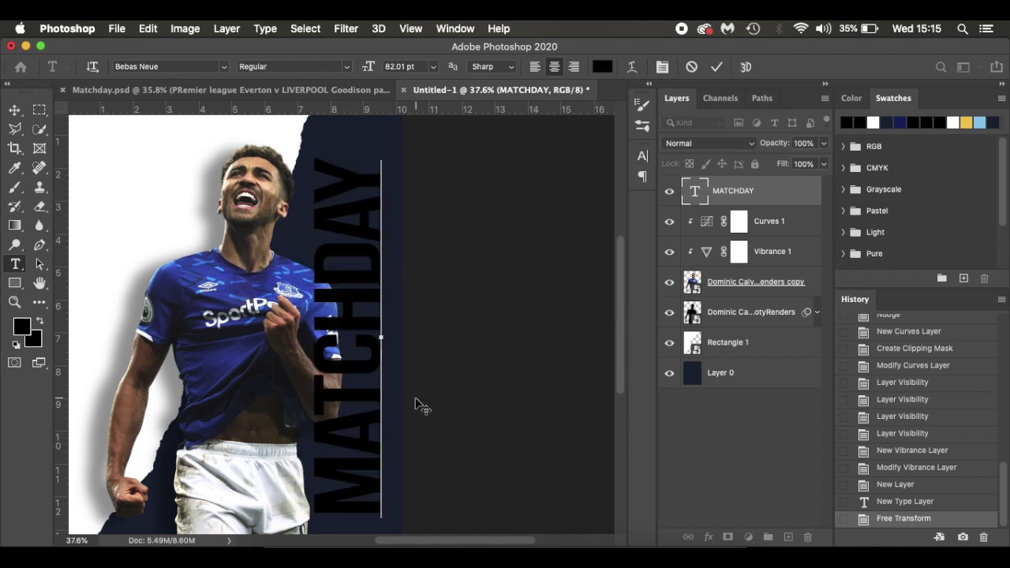
scroll(418, 404, "down", 2)
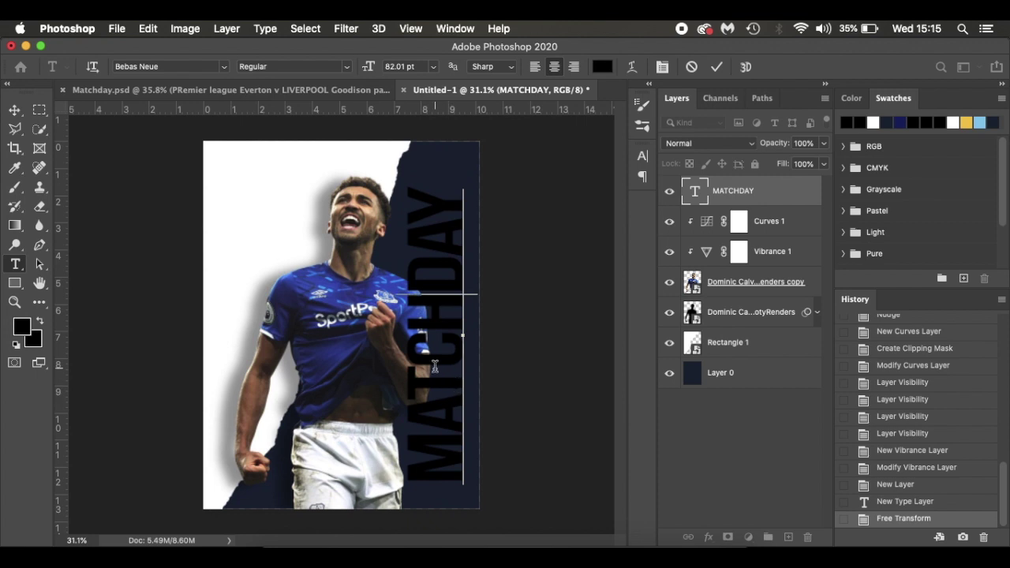
double_click(437, 368)
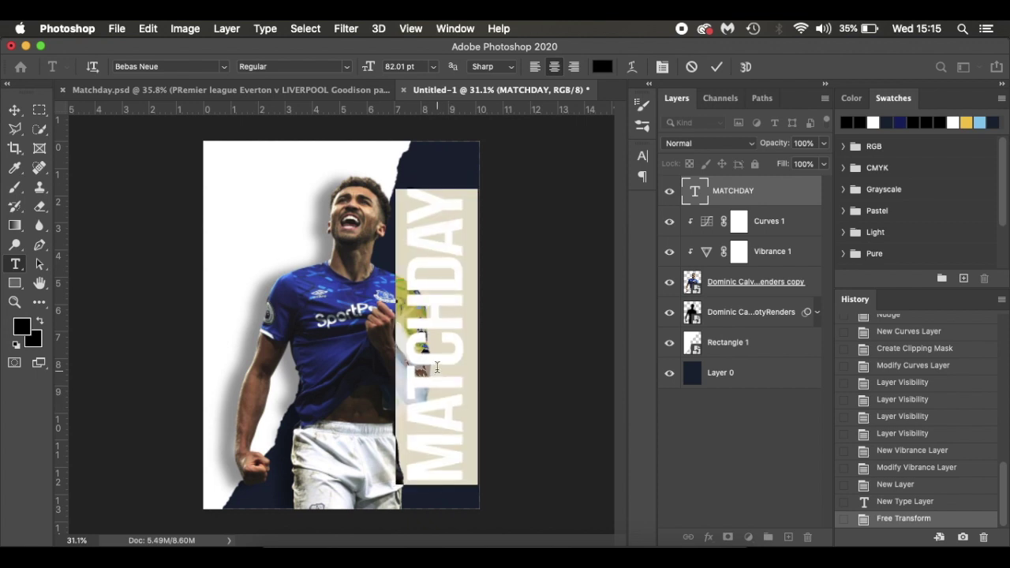
left_click(602, 67)
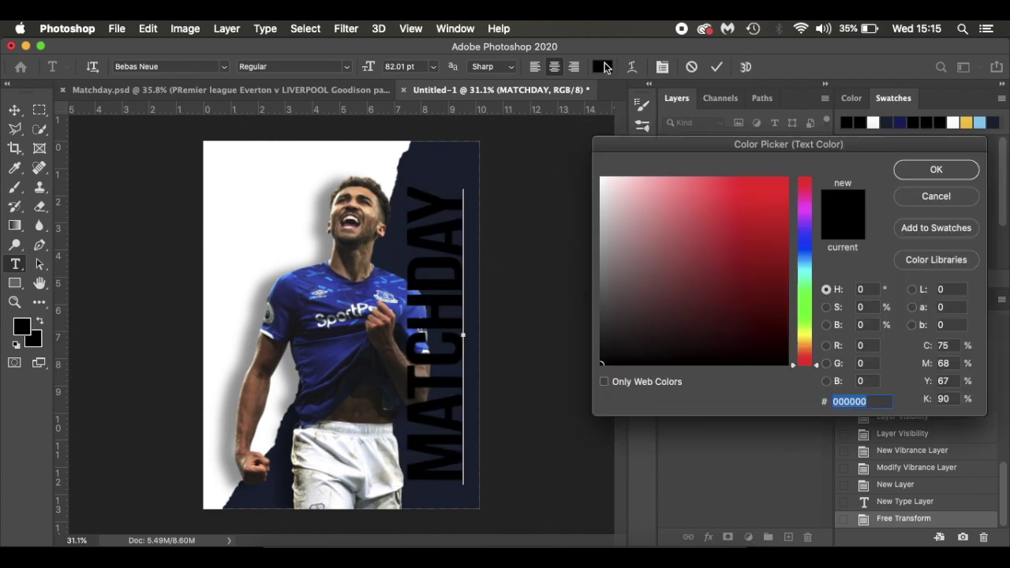
left_click(602, 180)
left_click(936, 169)
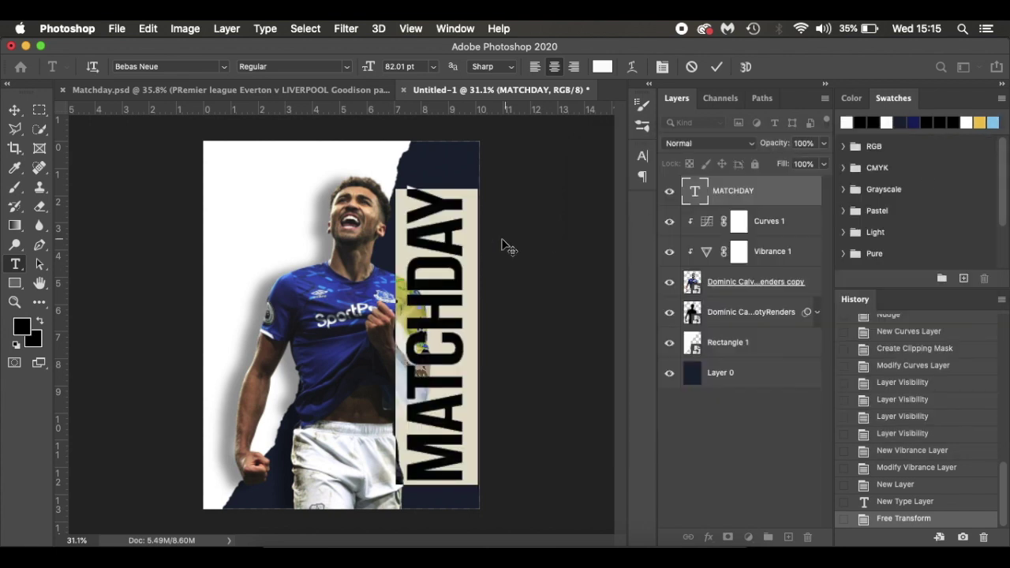
left_click(434, 244)
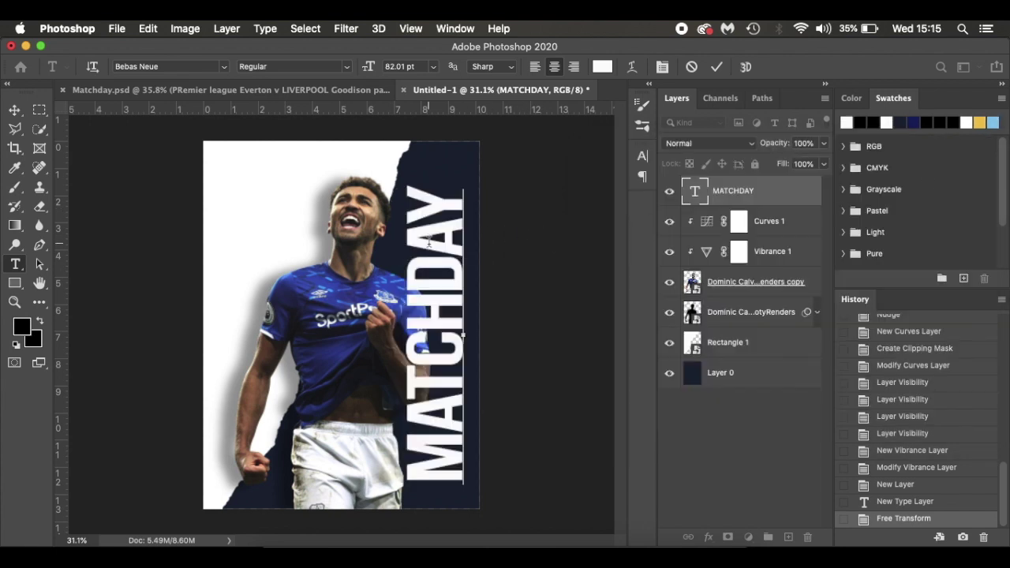
left_click(14, 109)
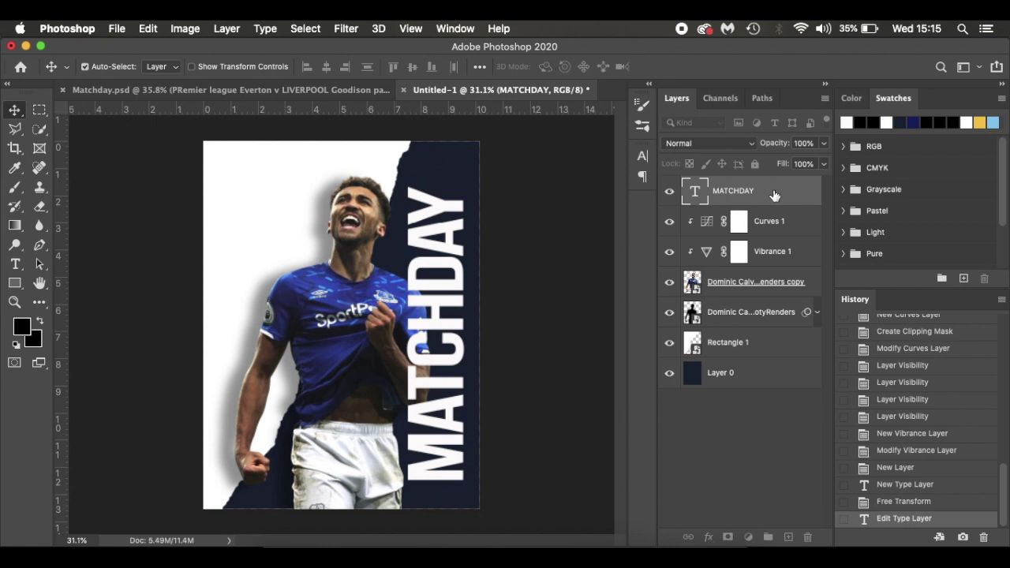
- Duplicate the MATCHDAY layer, place the copy directly beneath the player cut-out layer, and hide the original text
key("super+j")
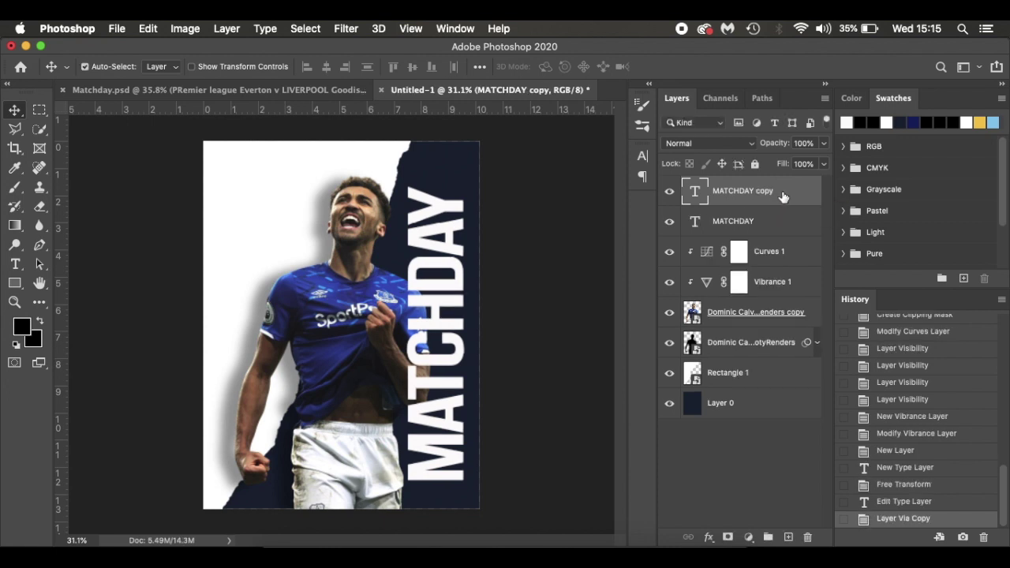
left_click_drag(782, 197, 786, 331)
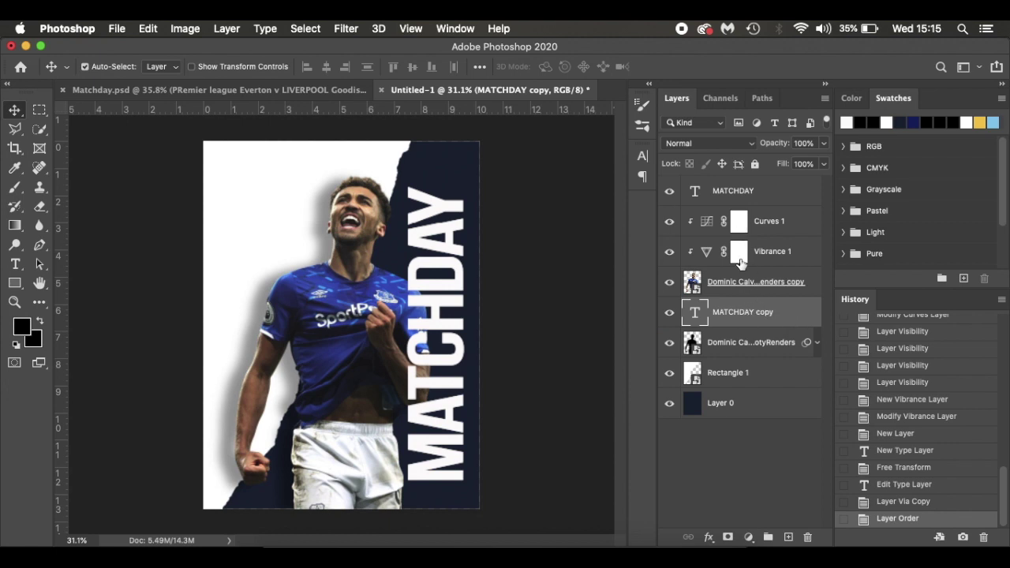
left_click(669, 193)
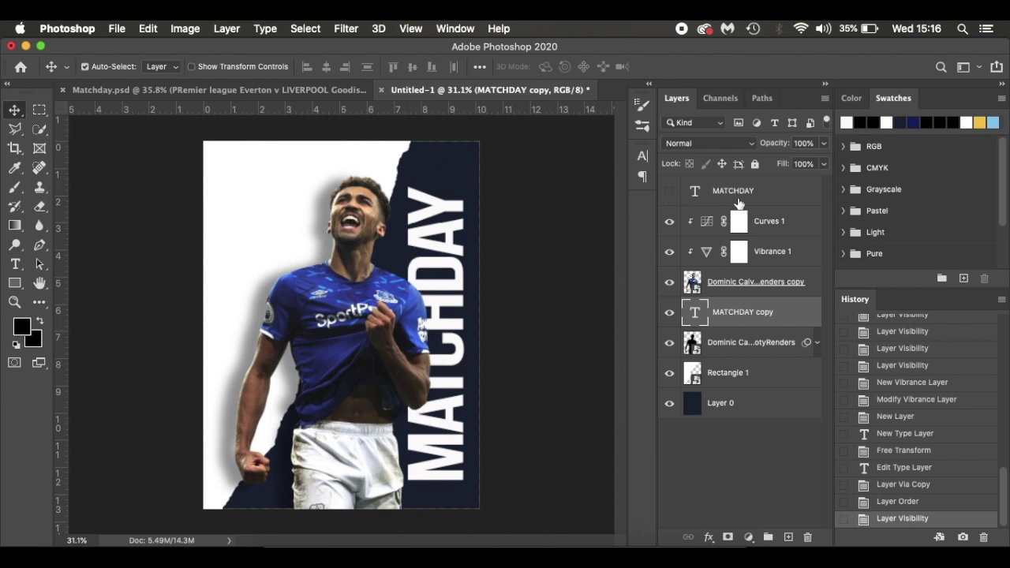
- Show the original MATCHDAY text again and nudge both text layers together slightly up and to the left
left_click(790, 190, "super")
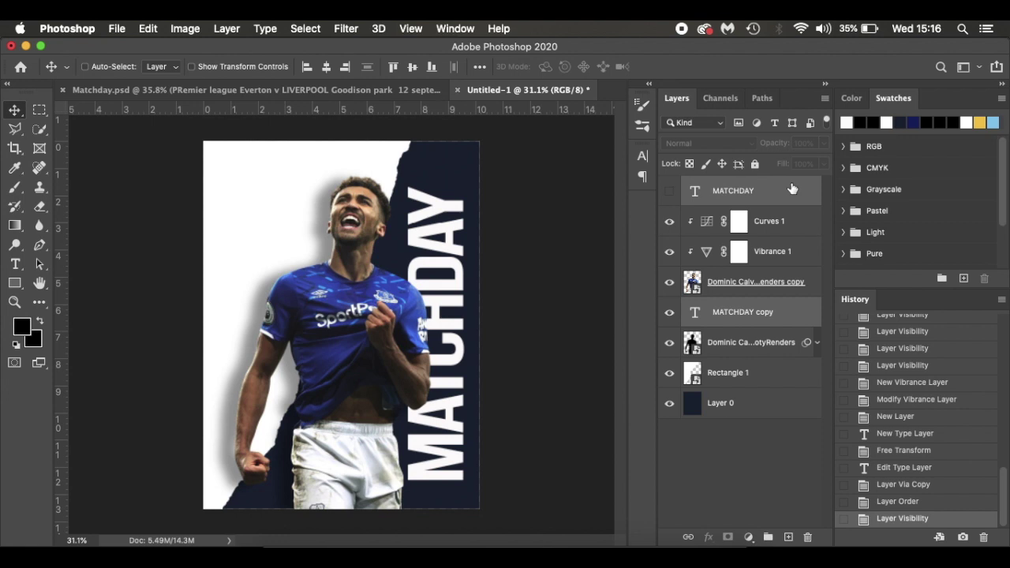
left_click(669, 194)
key("super+t")
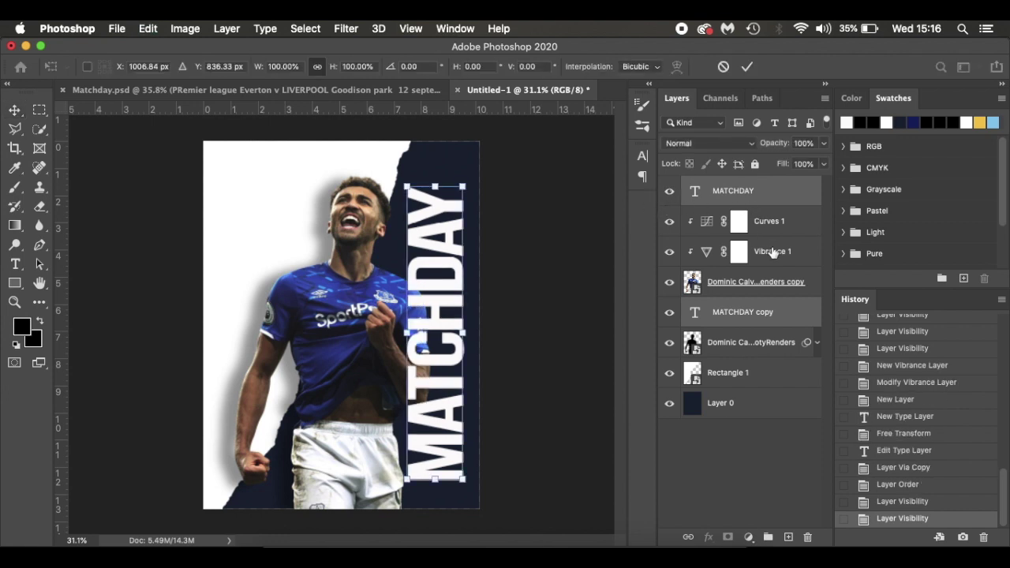
key("Up")
key("Up")
key("Left")
key("Left")
key("Left")
key("Left")
key("Return")
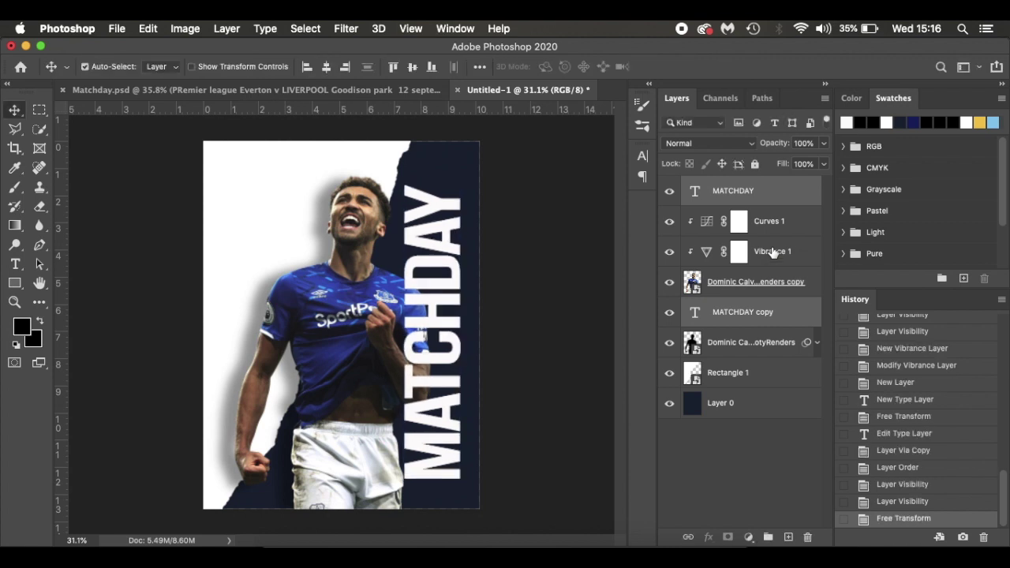
- Lower the fill of the original MATCHDAY text layer above the player to 0%
left_click(788, 197)
left_click(785, 318)
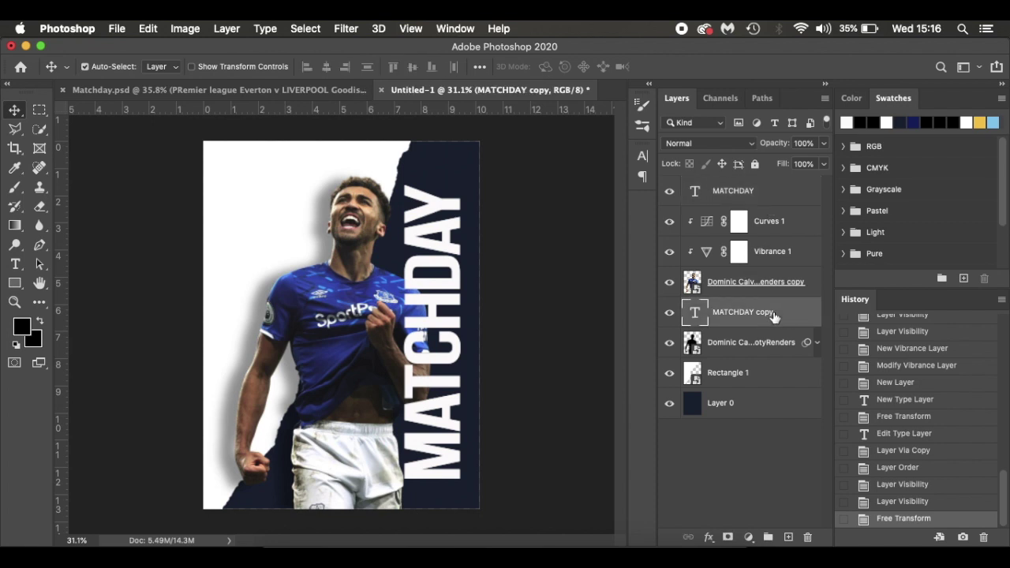
left_click(670, 193)
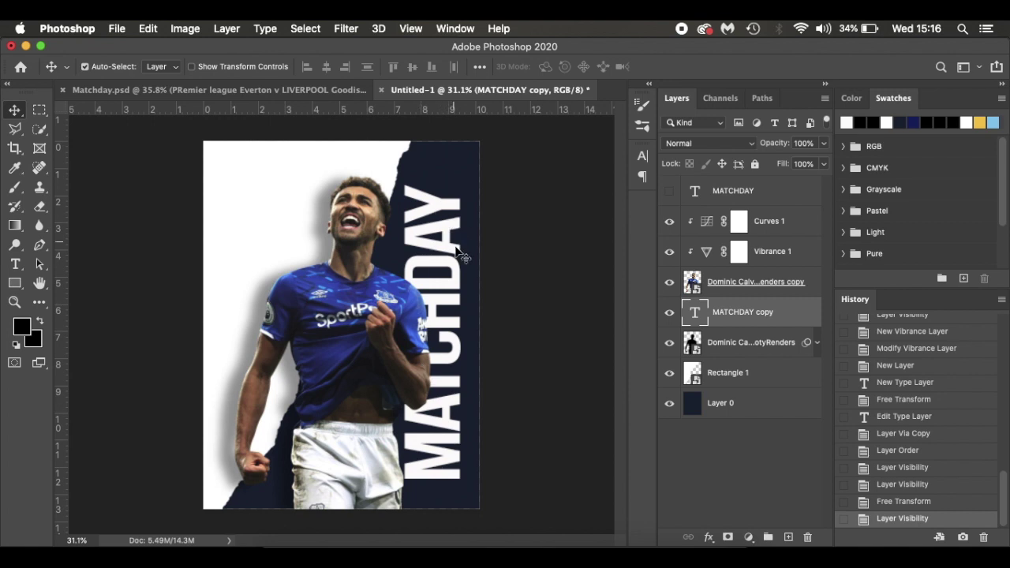
left_click(668, 191)
left_click(769, 193)
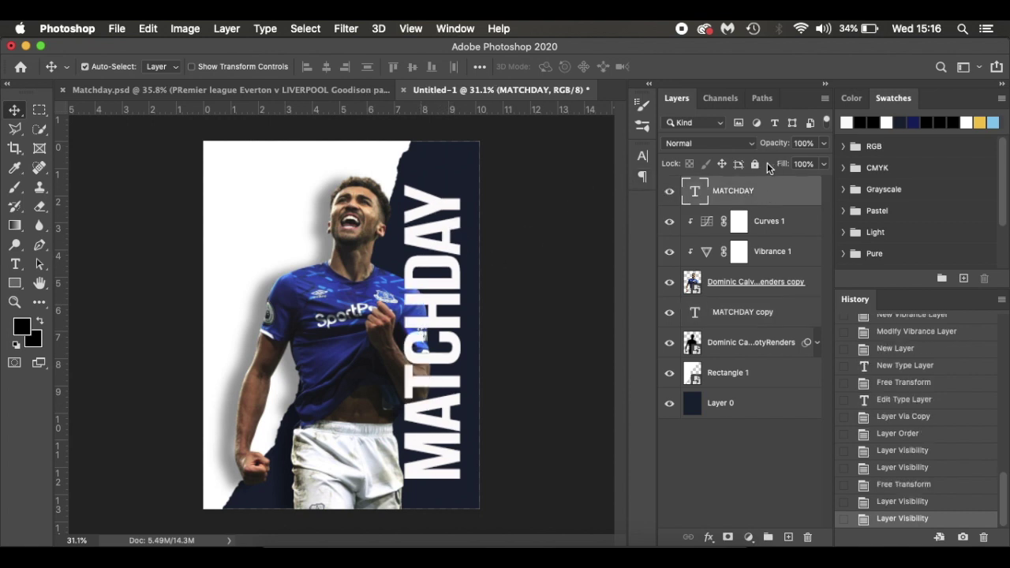
left_click_drag(767, 162, 708, 169)
key("Return")
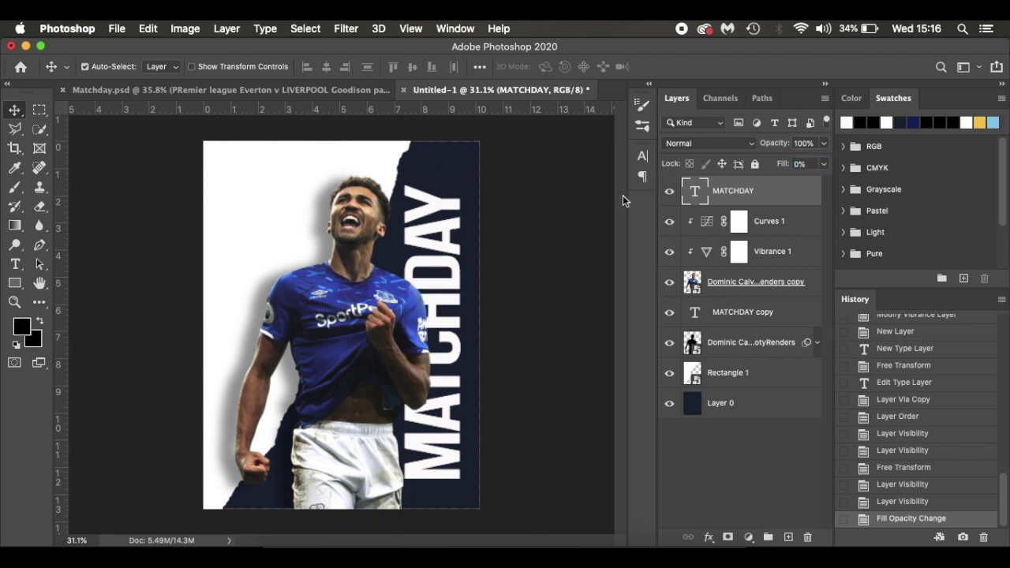
- Add a white 1 px stroke positioned inside to the original MATCHDAY text layer's style
double_click(778, 197)
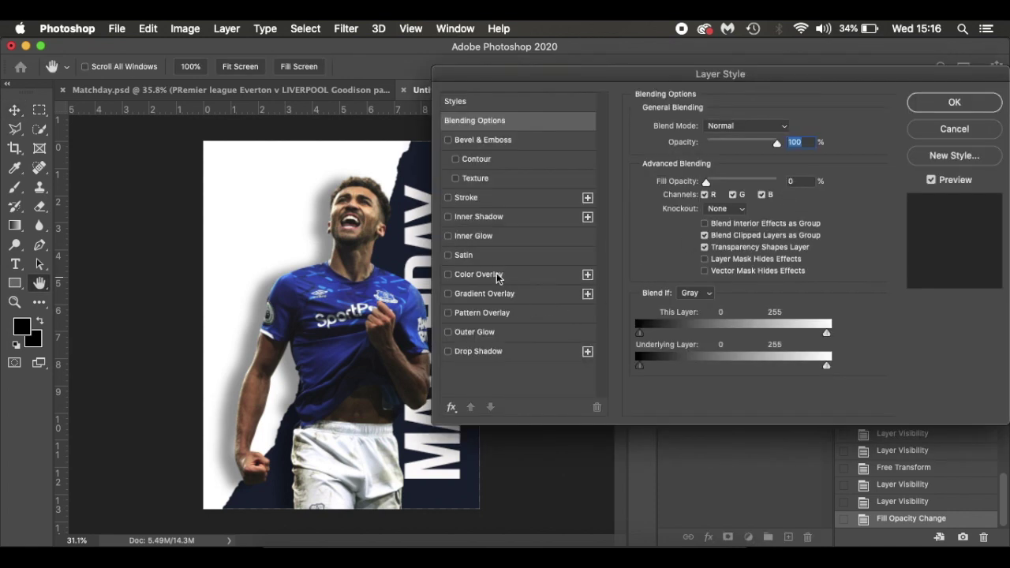
left_click(466, 198)
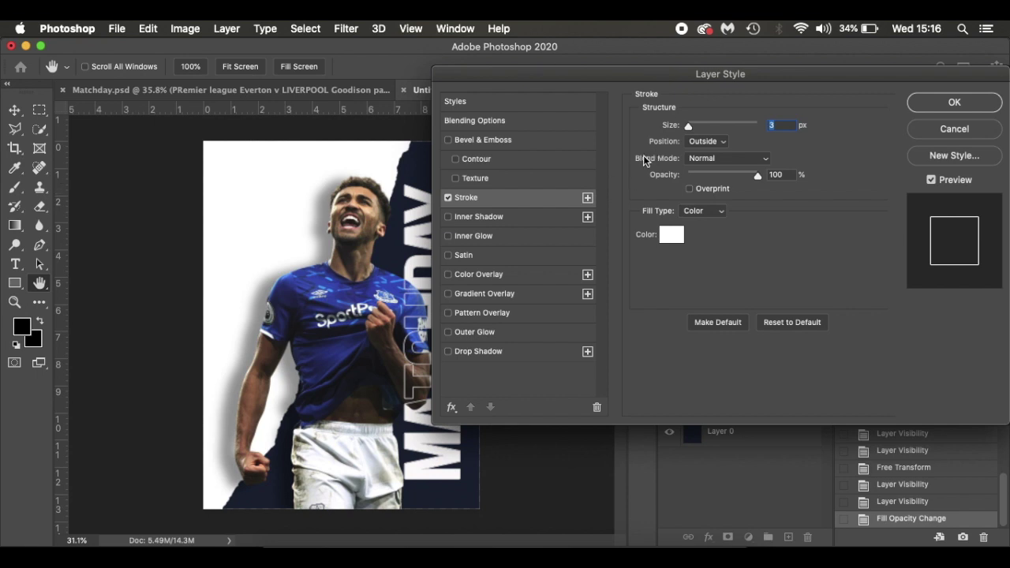
key("Down")
key("Down")
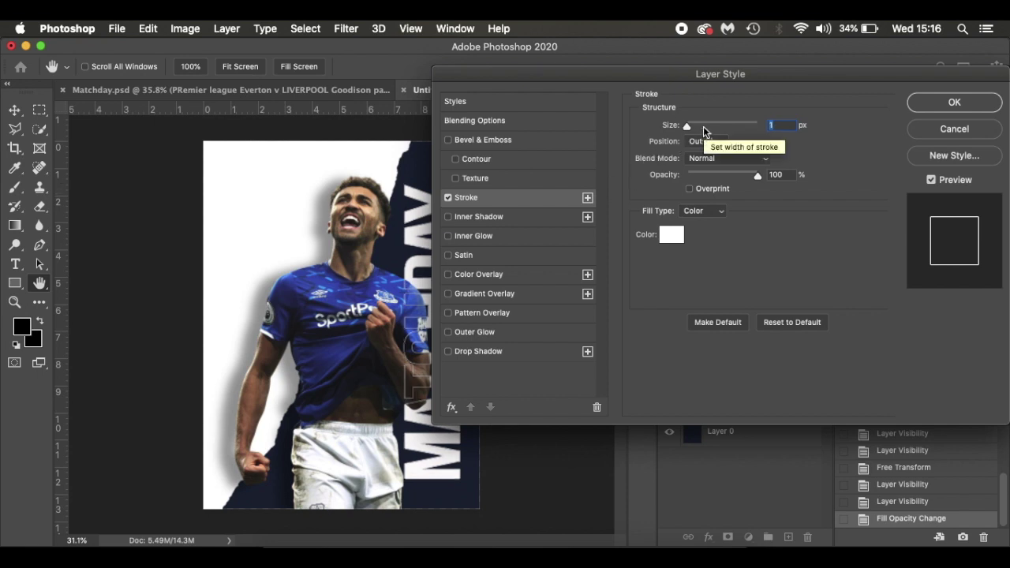
left_click(720, 144)
left_click(720, 146)
left_click(721, 146)
left_click(721, 150)
left_click(721, 152)
left_click(720, 153)
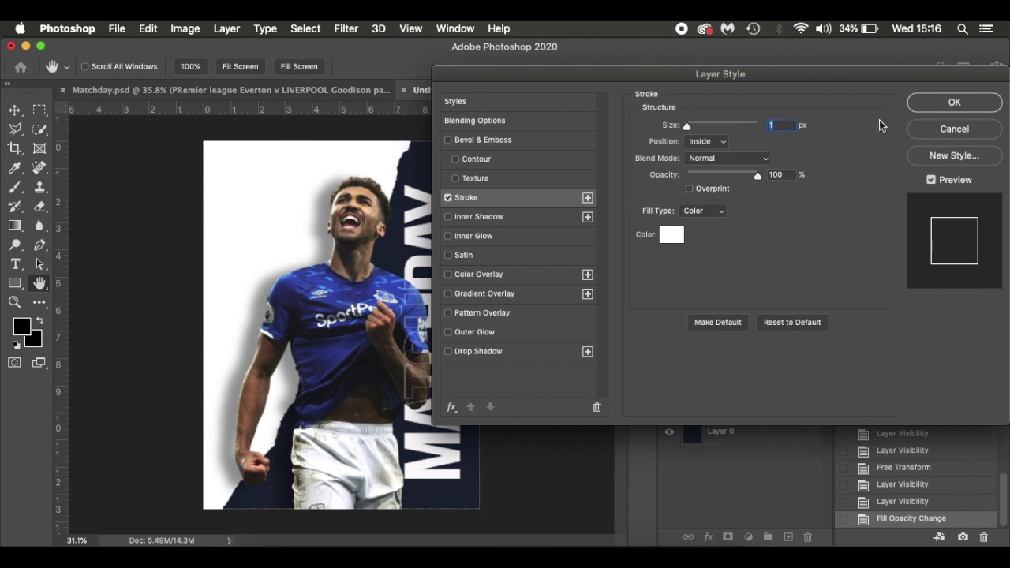
left_click(920, 108)
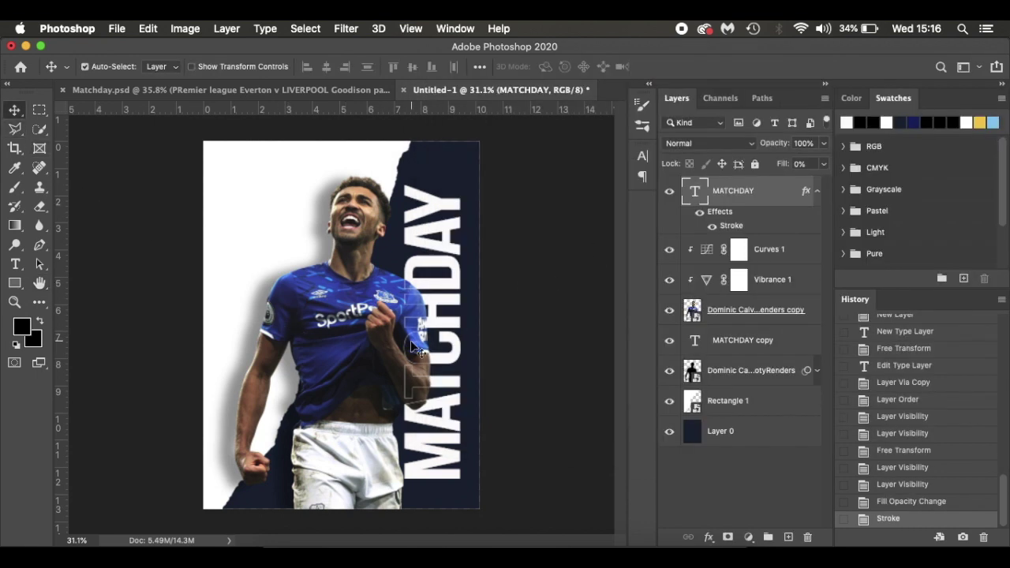
- Place two horizontal guides, one at the upper end and one at the lower end of the vertical MATCHDAY text
scroll(411, 344, "up", 2)
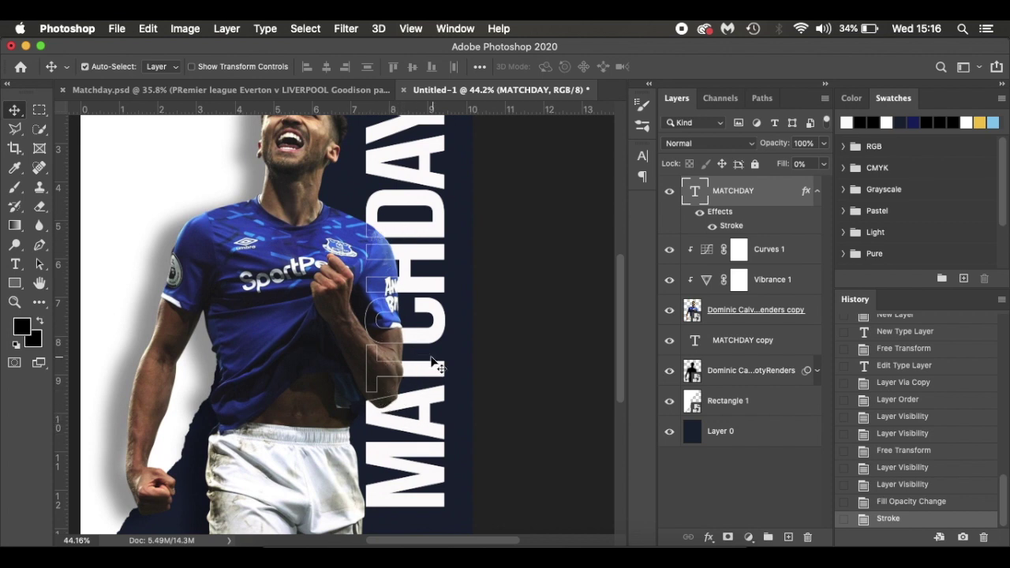
scroll(399, 357, "down", 2)
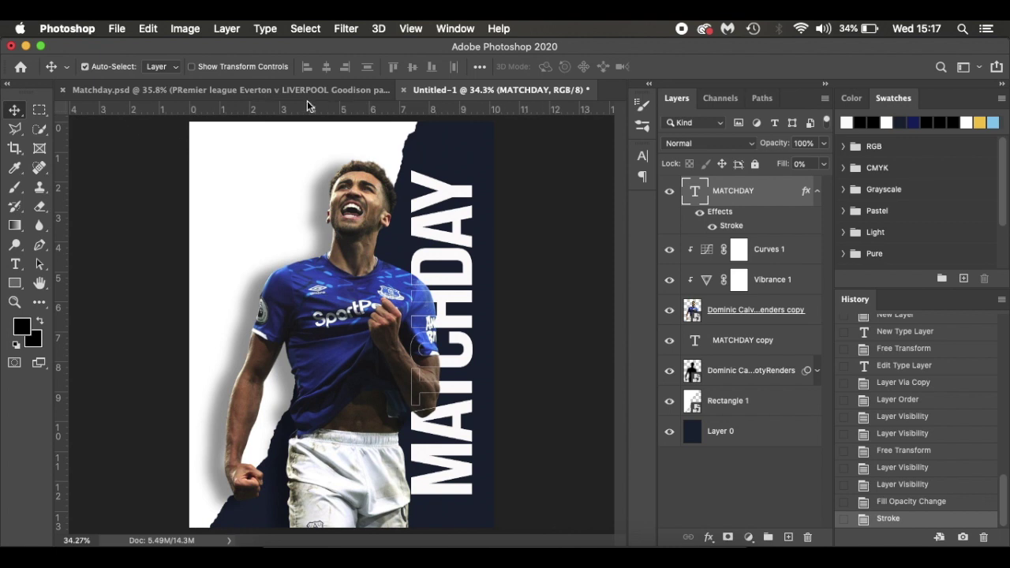
key("super")
scroll(424, 131, "down", 1)
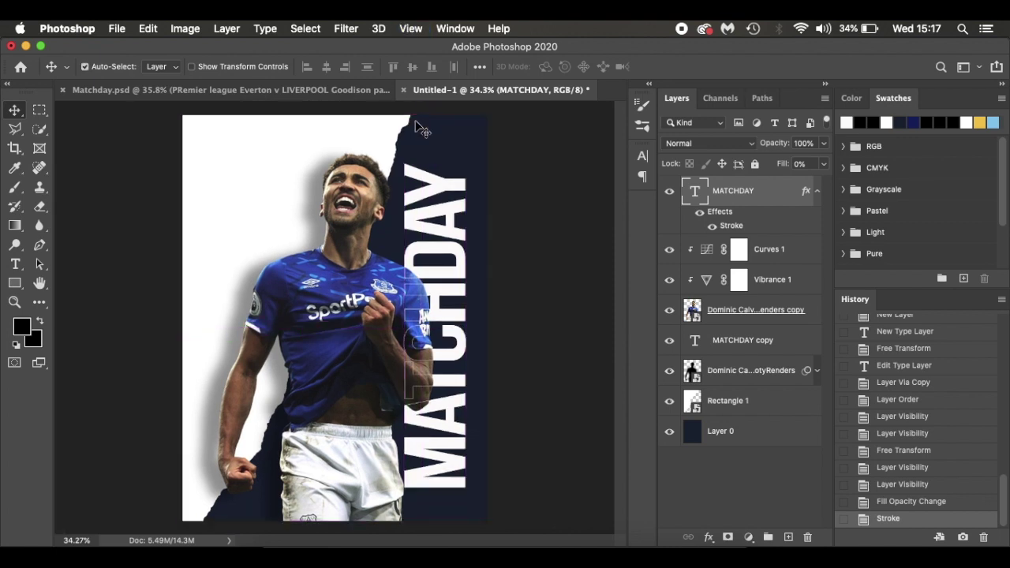
key("super+r")
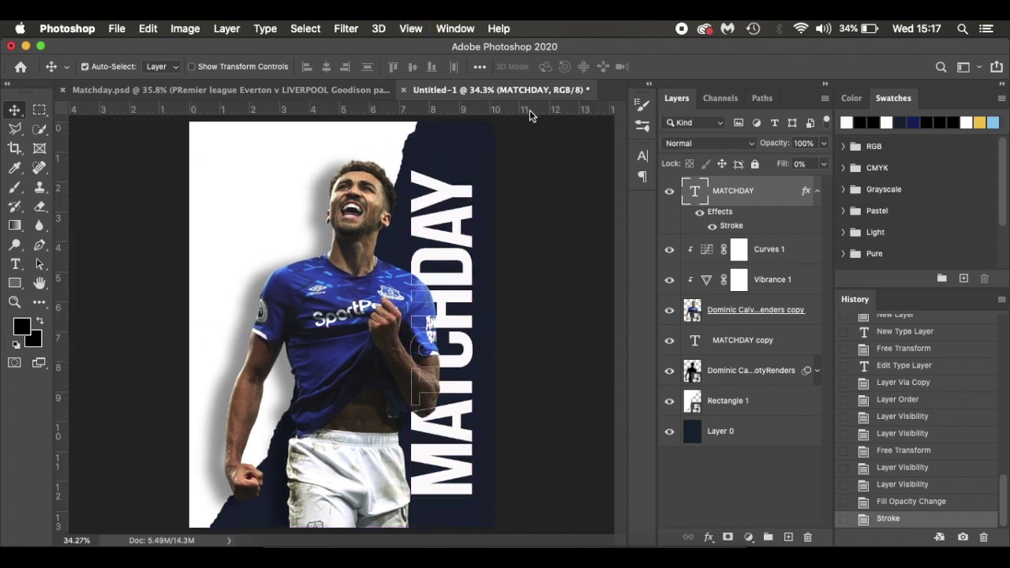
left_click_drag(532, 110, 533, 171)
left_click_drag(538, 117, 538, 495)
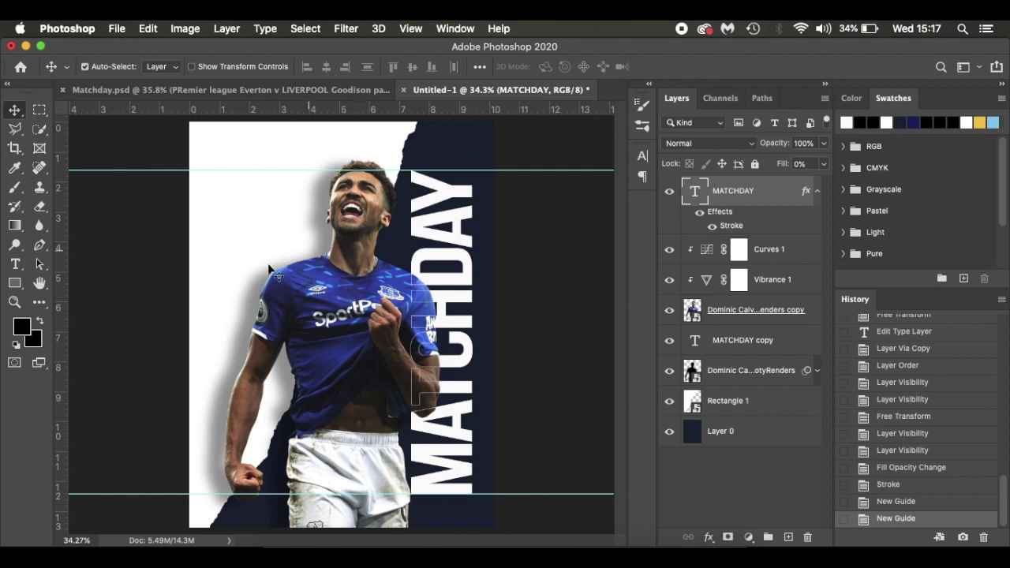
- Draw a white 1 px vertical line about 1276 px long between the guides, just right of the MATCHDAY text
left_click(15, 287)
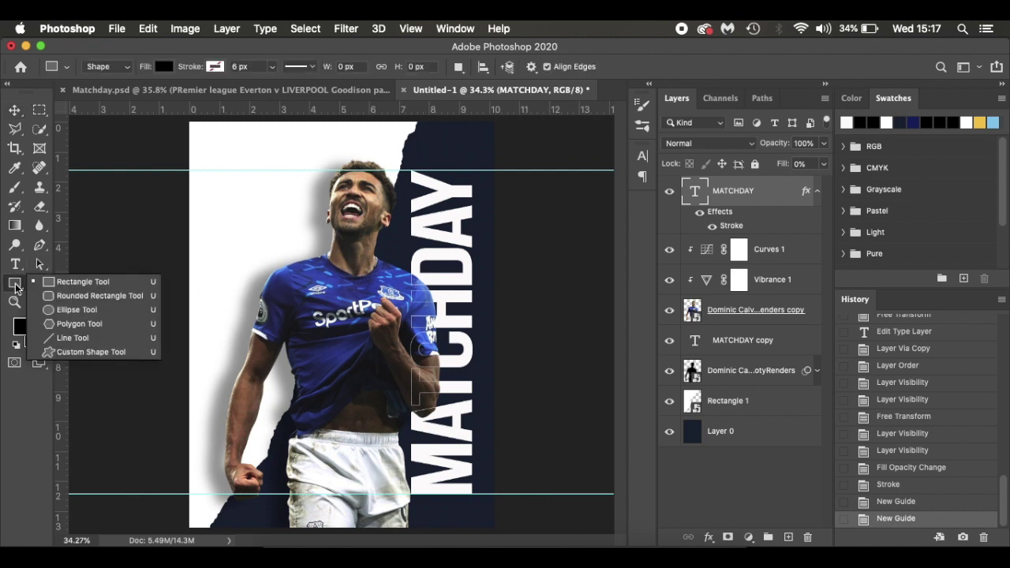
left_click(79, 336)
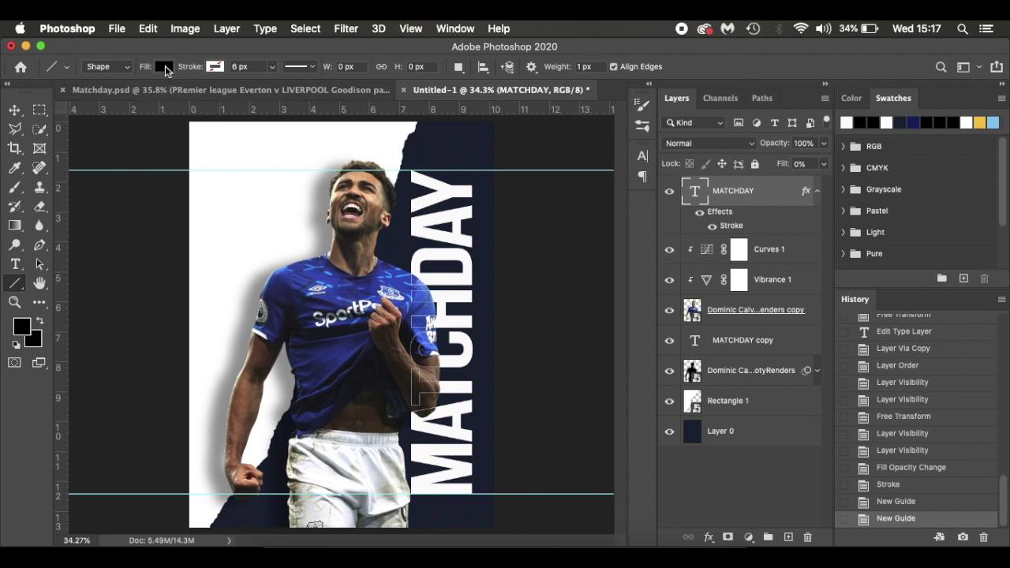
left_click(165, 65)
left_click(70, 143)
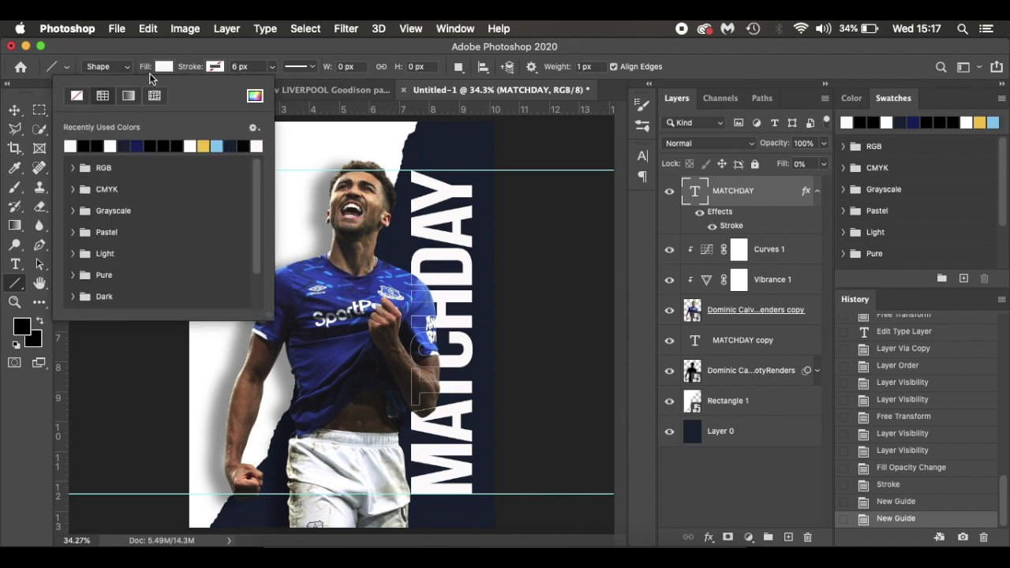
left_click(164, 68)
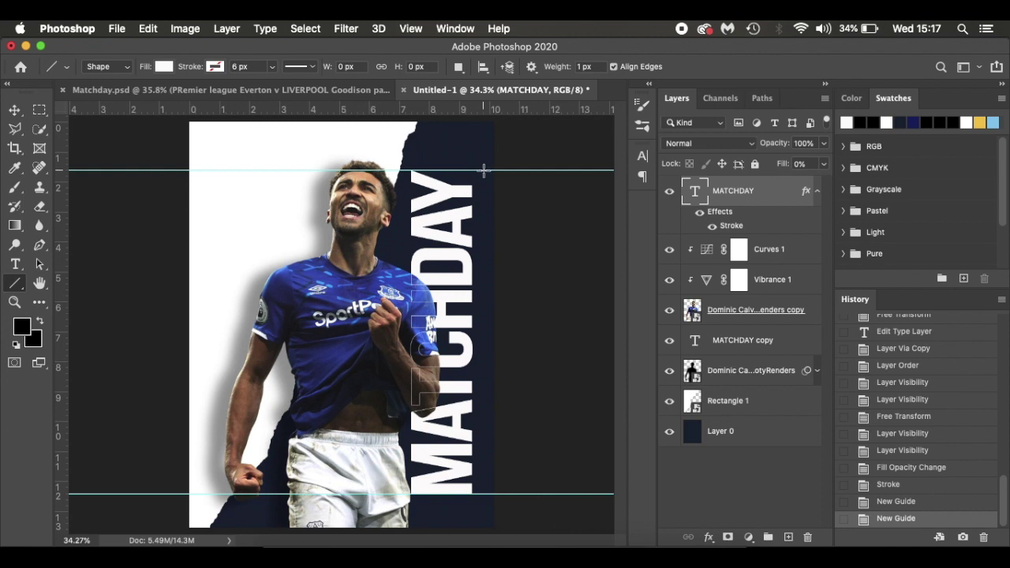
left_click_drag(483, 170, 483, 494)
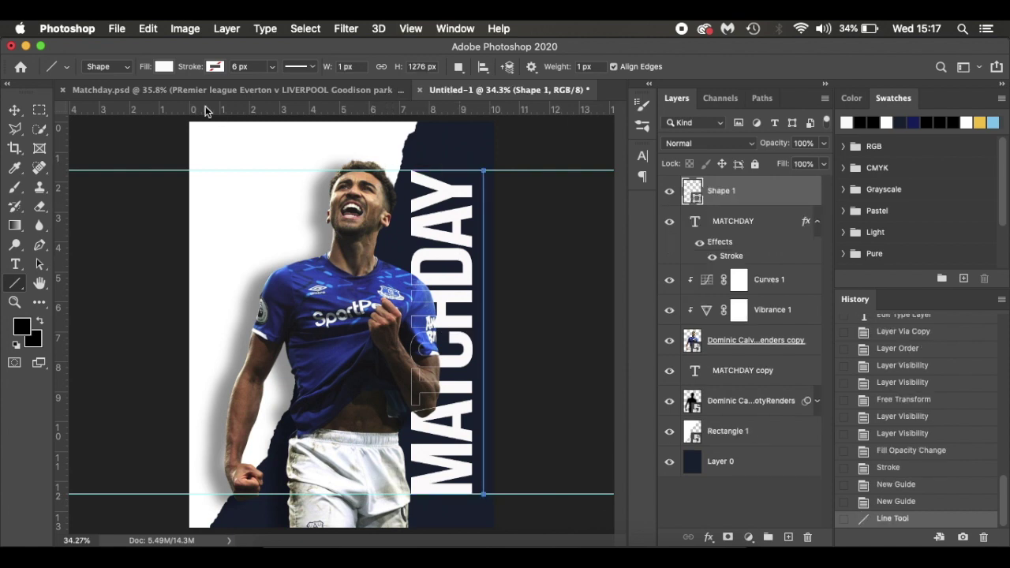
- Give the new vertical line a dashed stroke and remove its fill
scroll(445, 224, "up", 3)
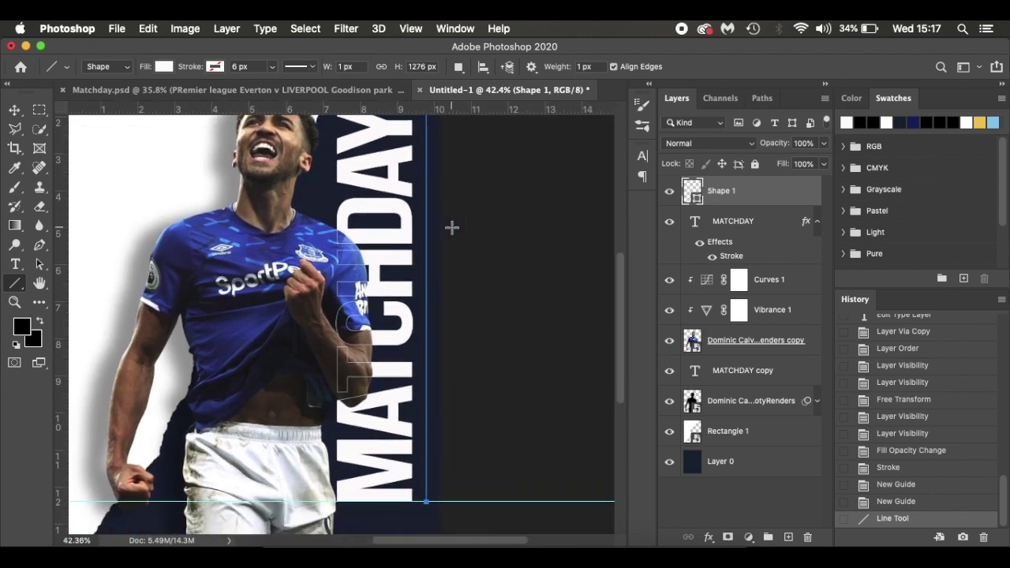
left_click(313, 69)
left_click(292, 138)
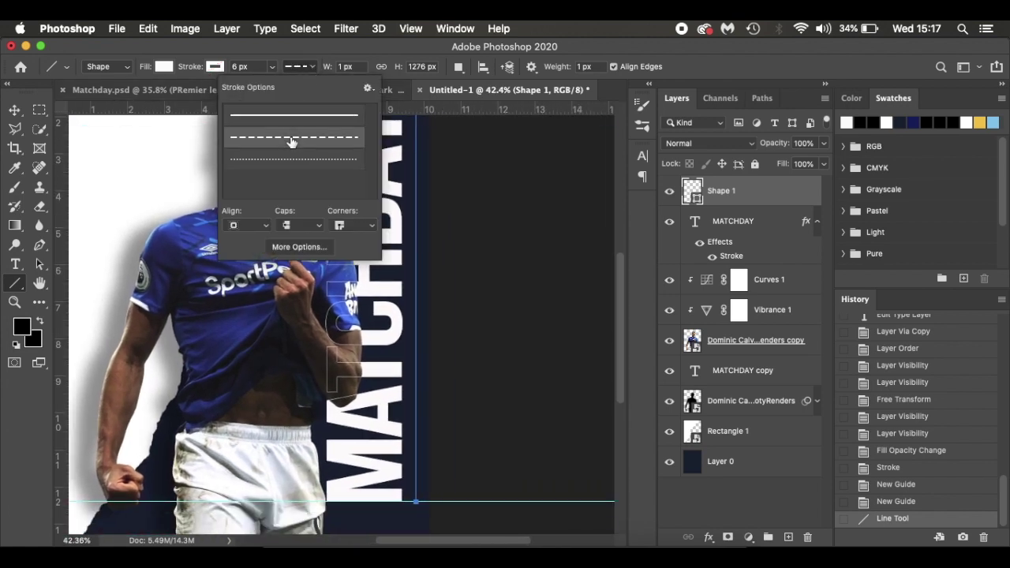
left_click(313, 69)
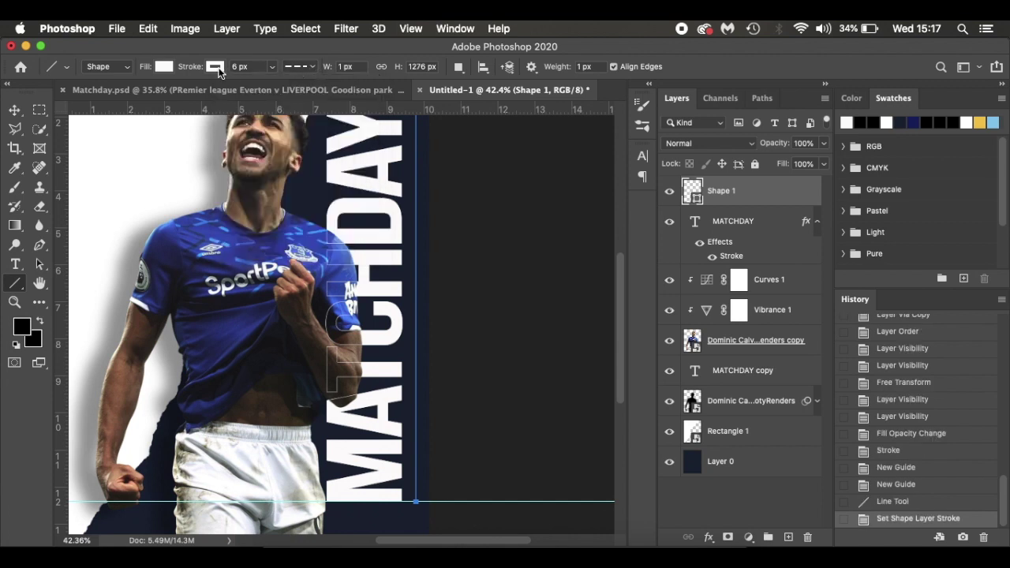
left_click(164, 67)
left_click(76, 97)
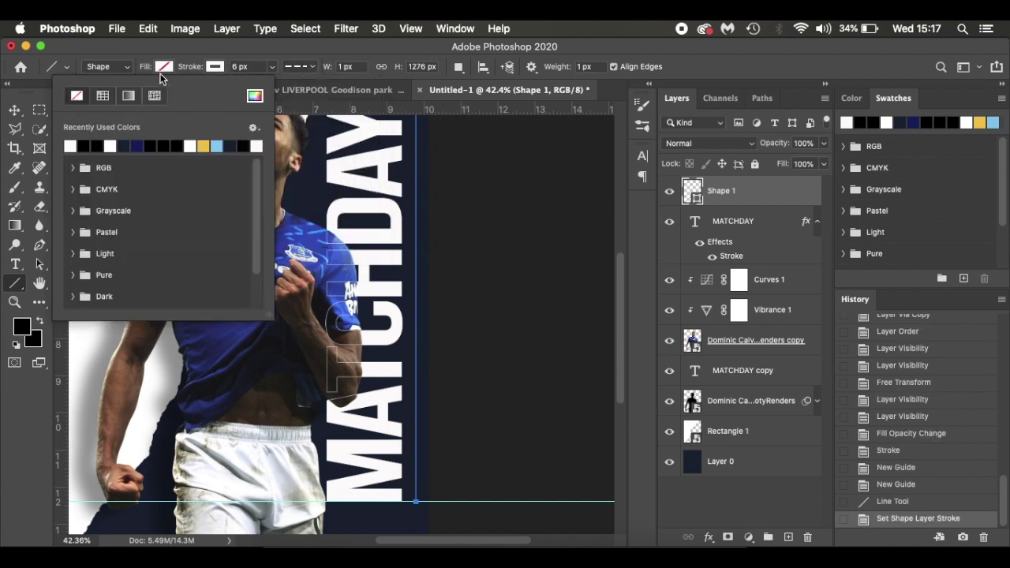
left_click(180, 74)
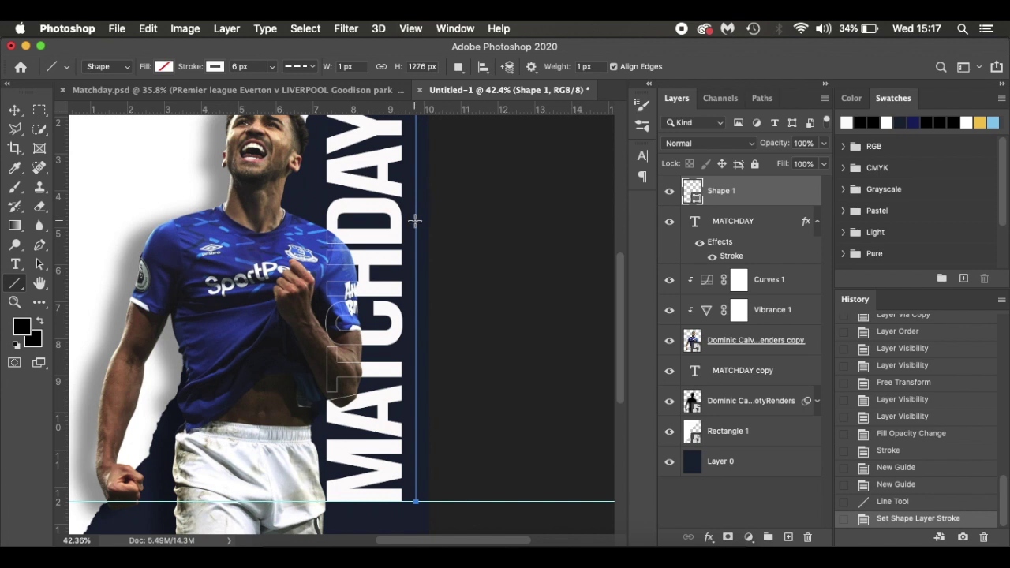
- Try stroke widths of 14 px and 22 px on the dashed line
scroll(415, 219, "up", 3)
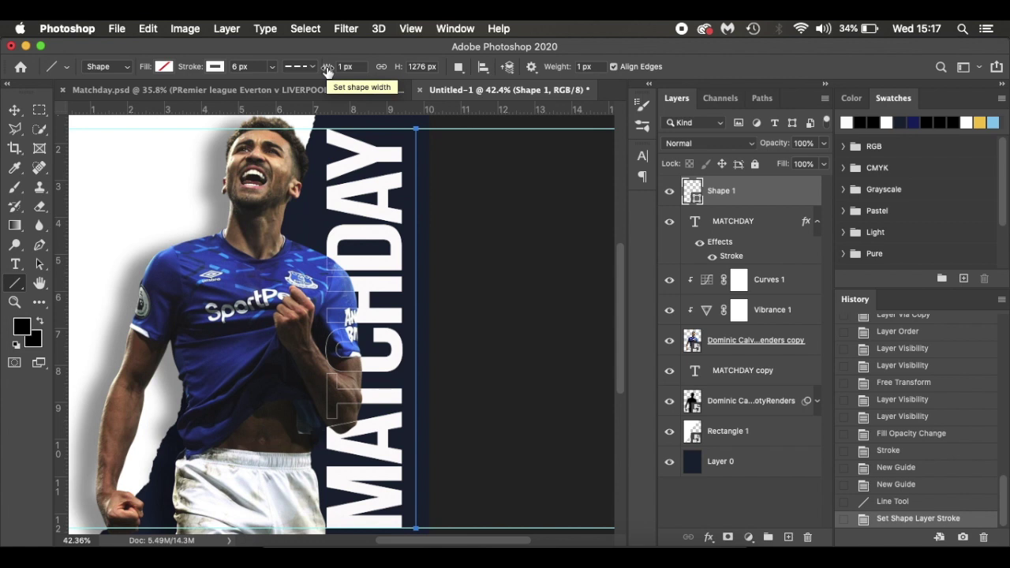
left_click(254, 68)
key("Up")
key("Up")
key("Up")
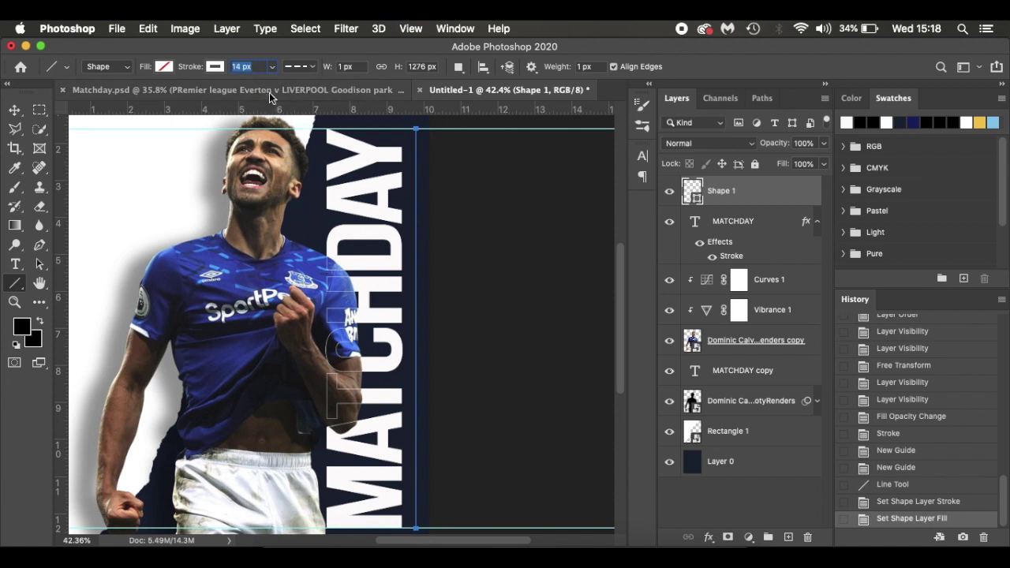
key("Return")
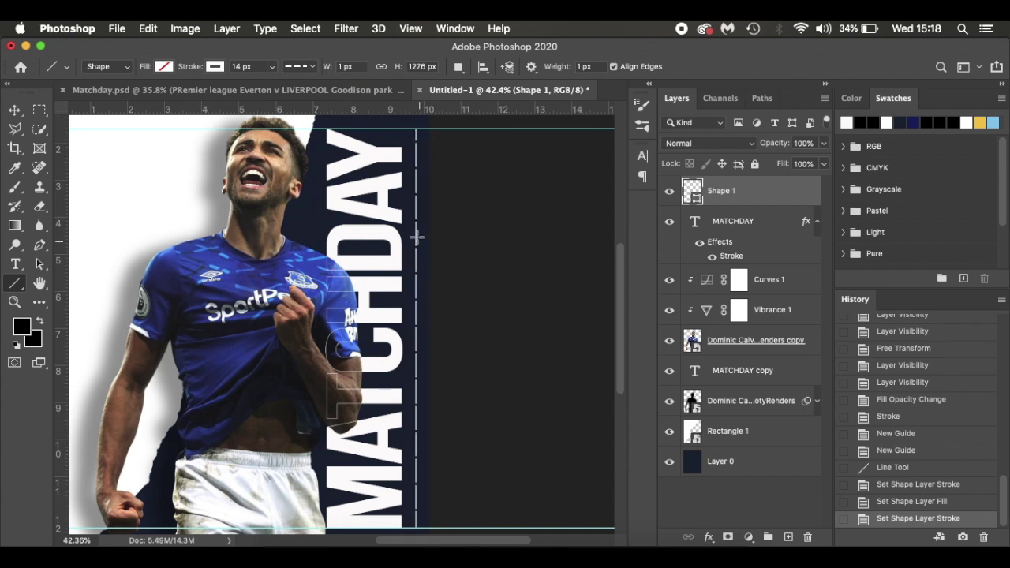
left_click(241, 66)
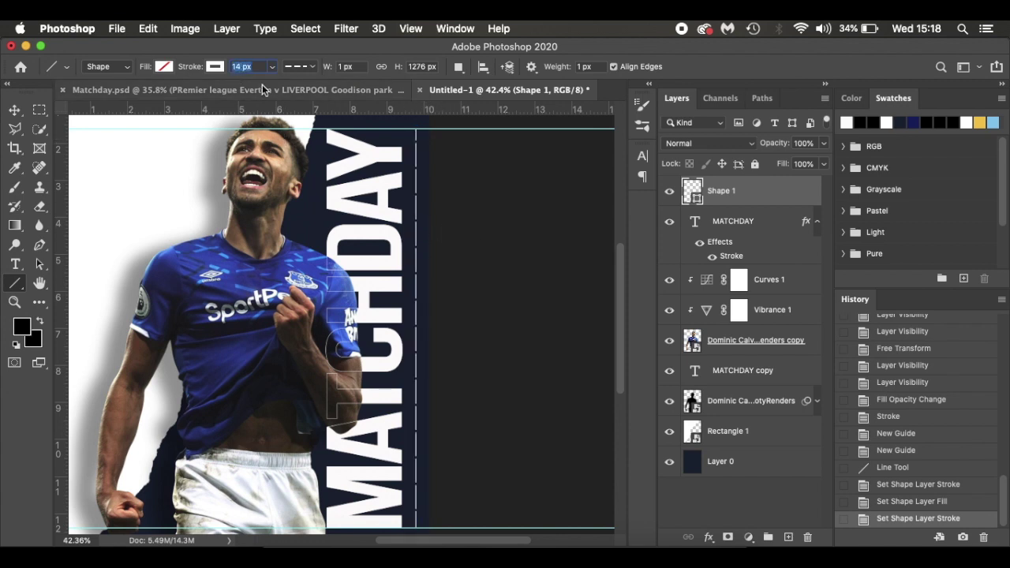
key("Up")
key("Up")
key("Return")
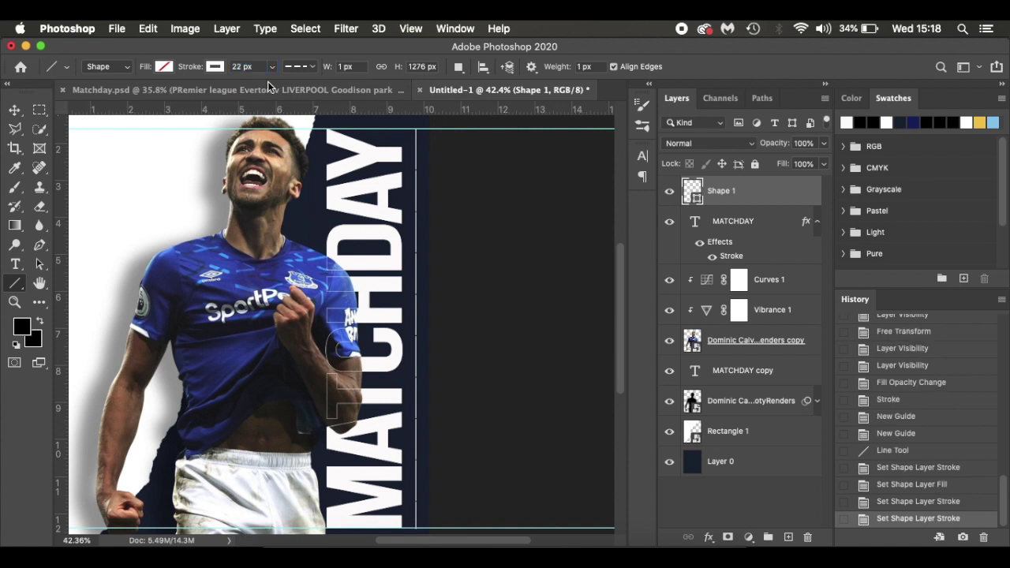
- Try thinner stroke widths on the dashed line, starting with 12 px
left_click(245, 68)
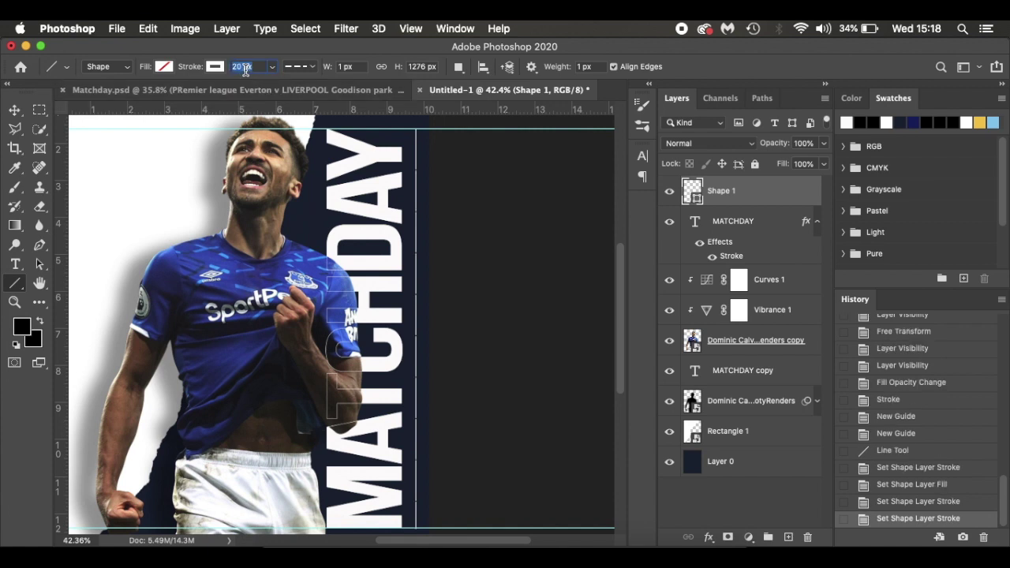
key("Down")
key("Down")
key("Down")
key("Return")
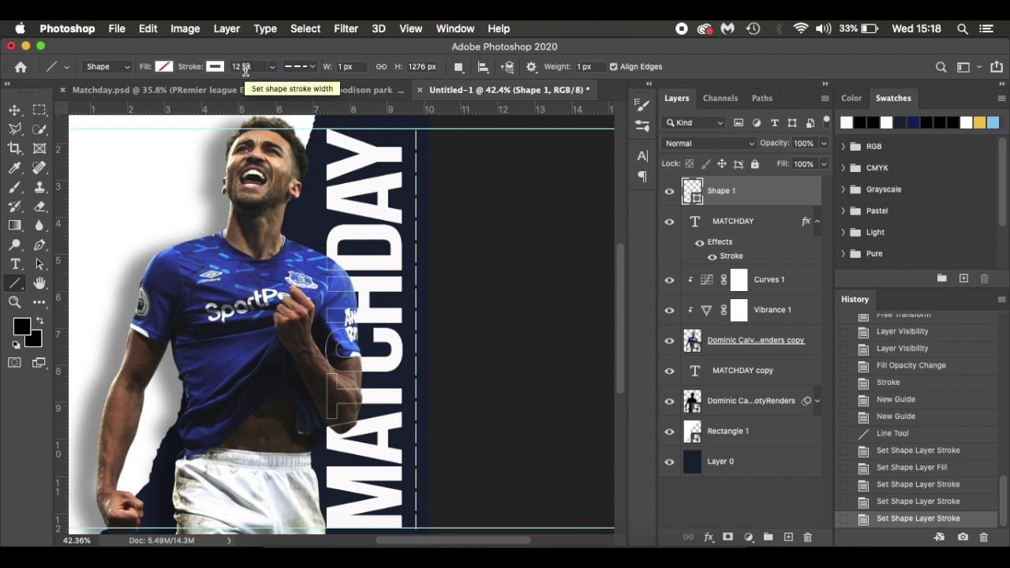
left_click(246, 68)
key("Return")
left_click(245, 70)
key("Down")
key("Return")
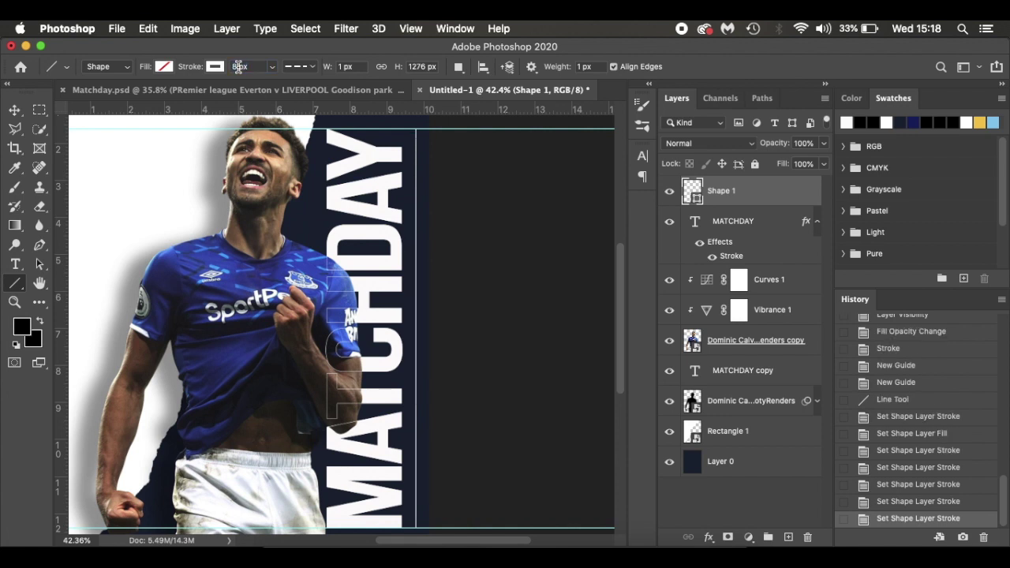
- Set the dashed line's stroke width to 10 px and hide the guides
left_click(236, 66)
type("10")
key("Return")
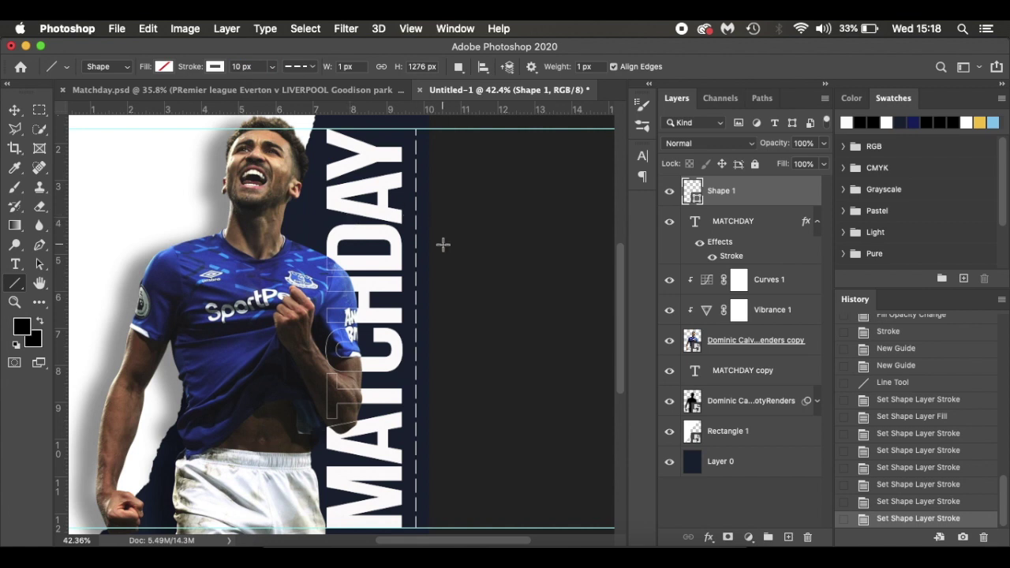
scroll(443, 250, "down", 2)
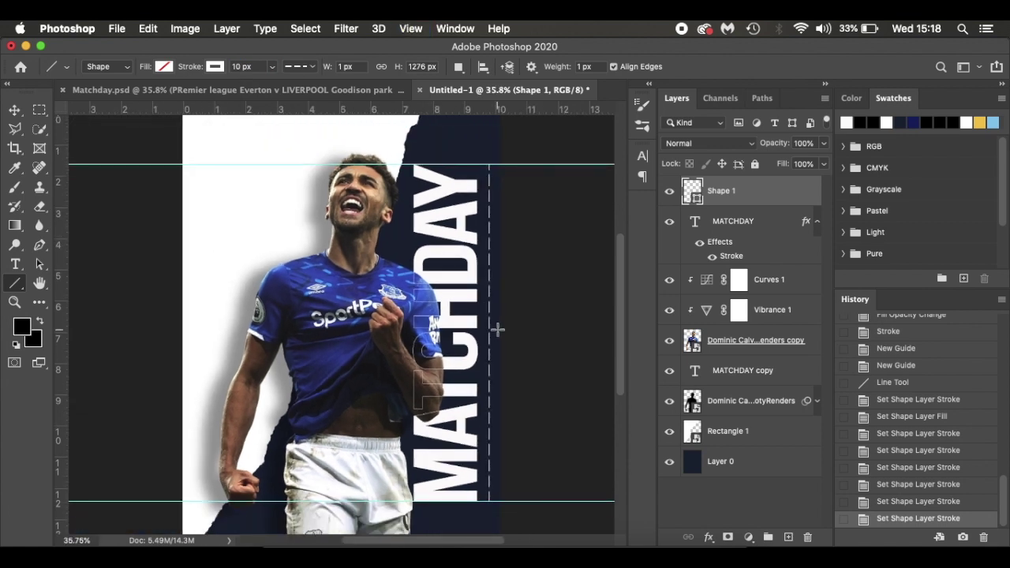
key("super+semicolon")
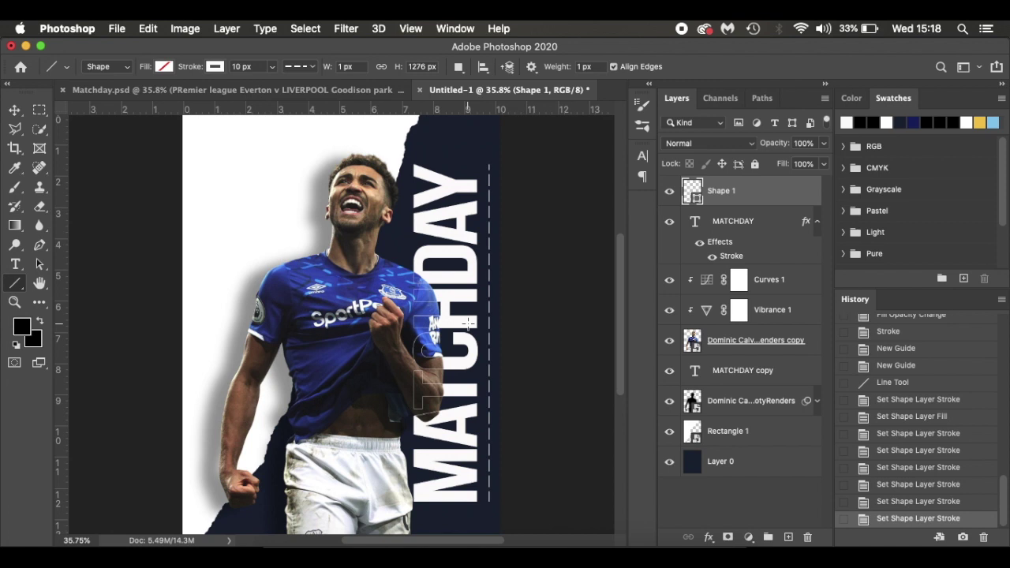
- Set up the Rectangle tool with a solid grey fill of #adacac
scroll(346, 280, "left", 3)
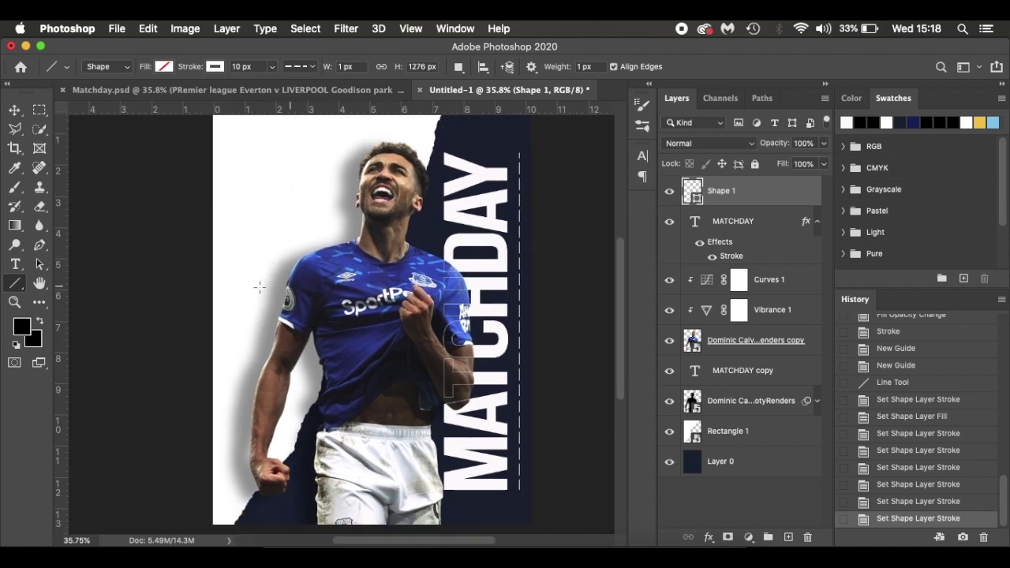
left_click(14, 285)
left_click(48, 285)
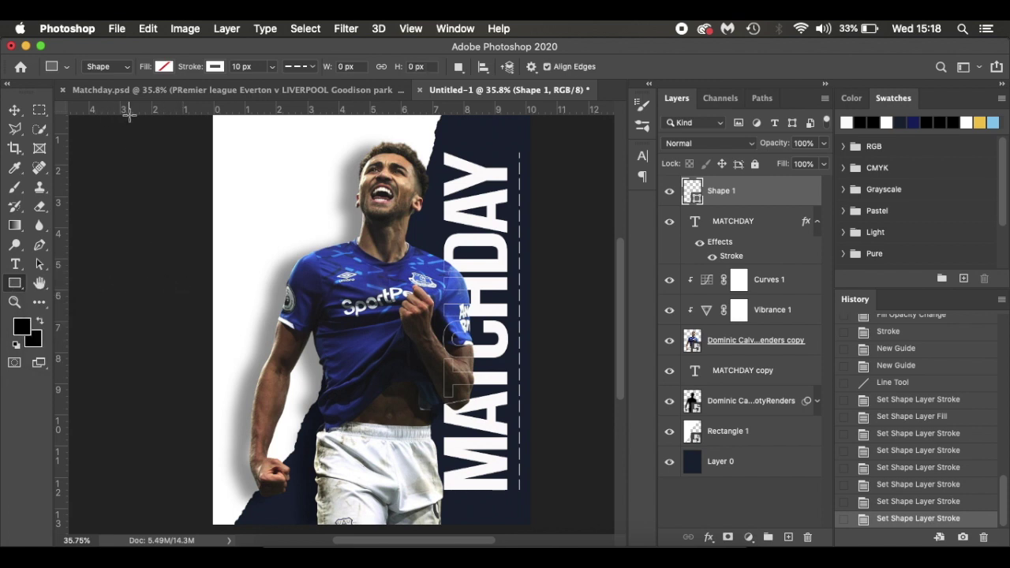
left_click(163, 68)
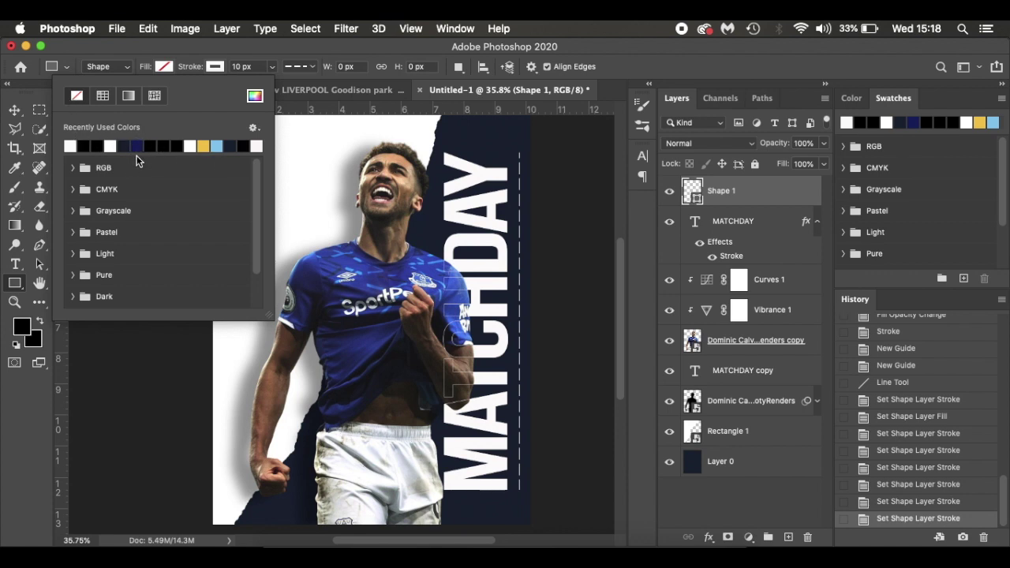
left_click(71, 146)
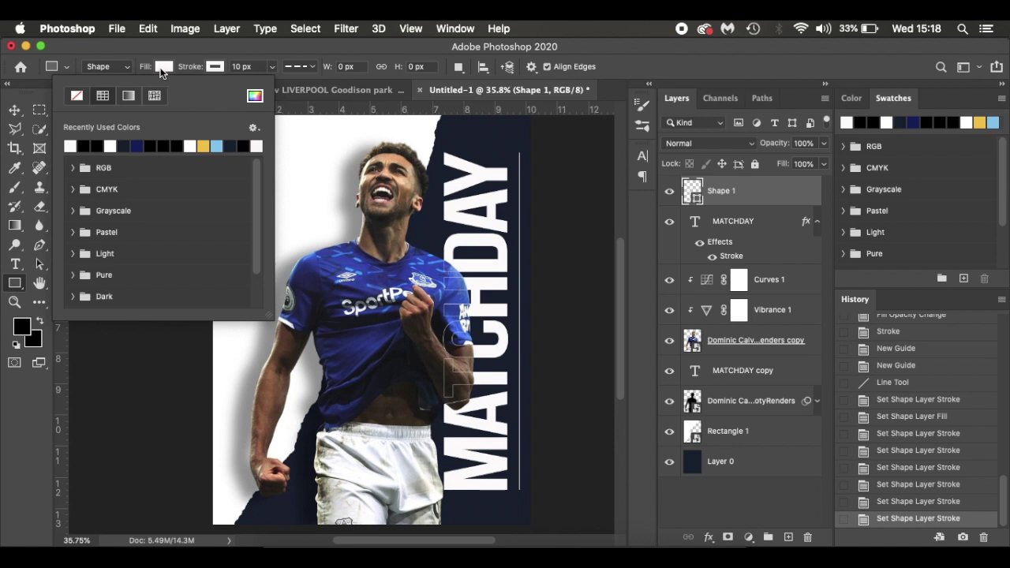
left_click(163, 69)
left_click(165, 67)
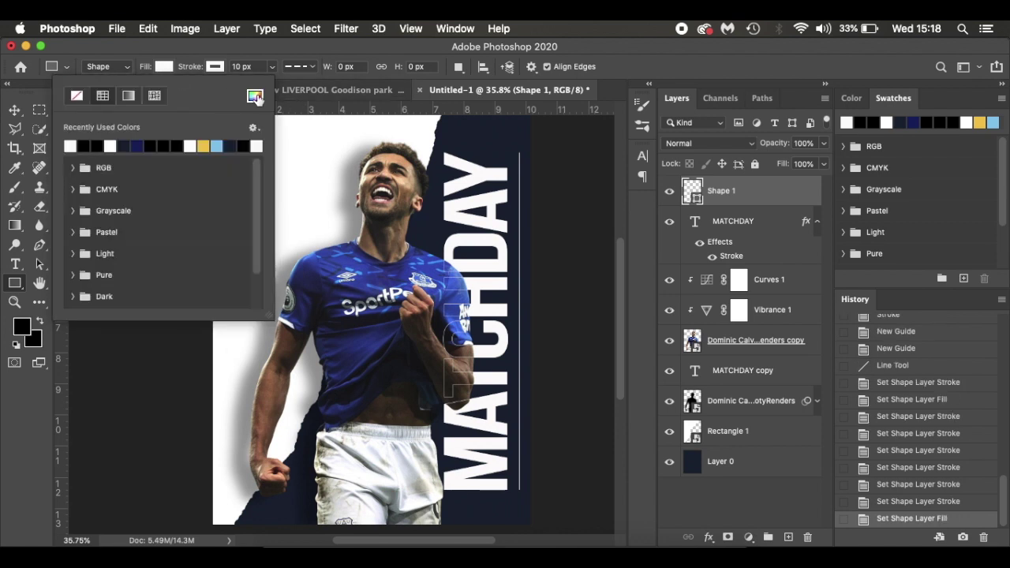
left_click(255, 96)
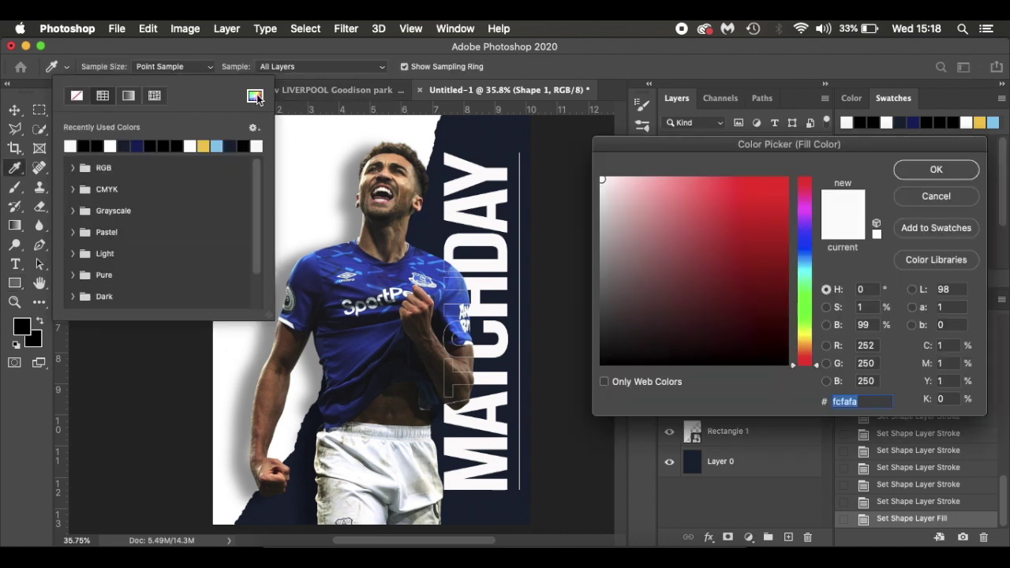
left_click(601, 257)
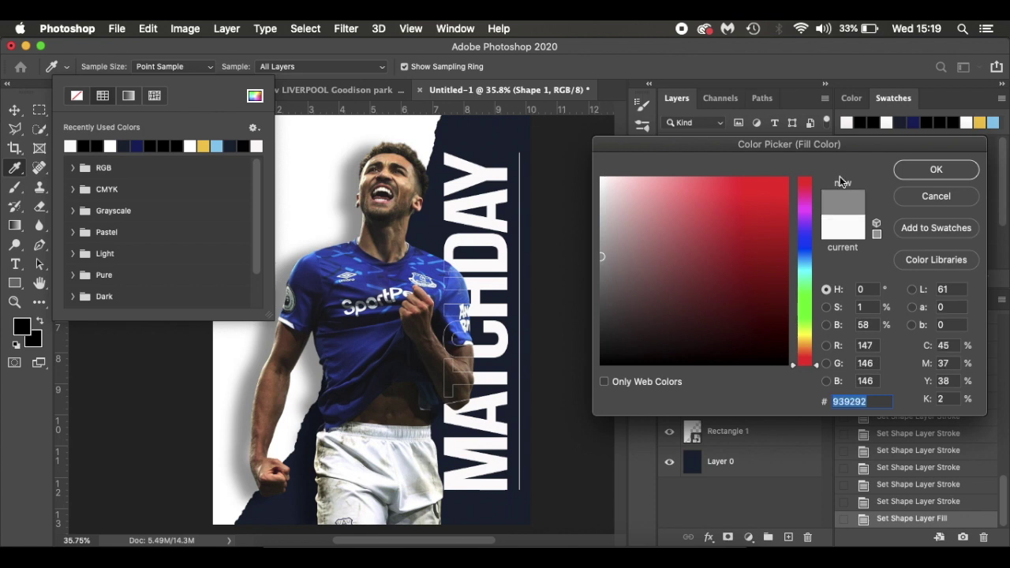
left_click(601, 237)
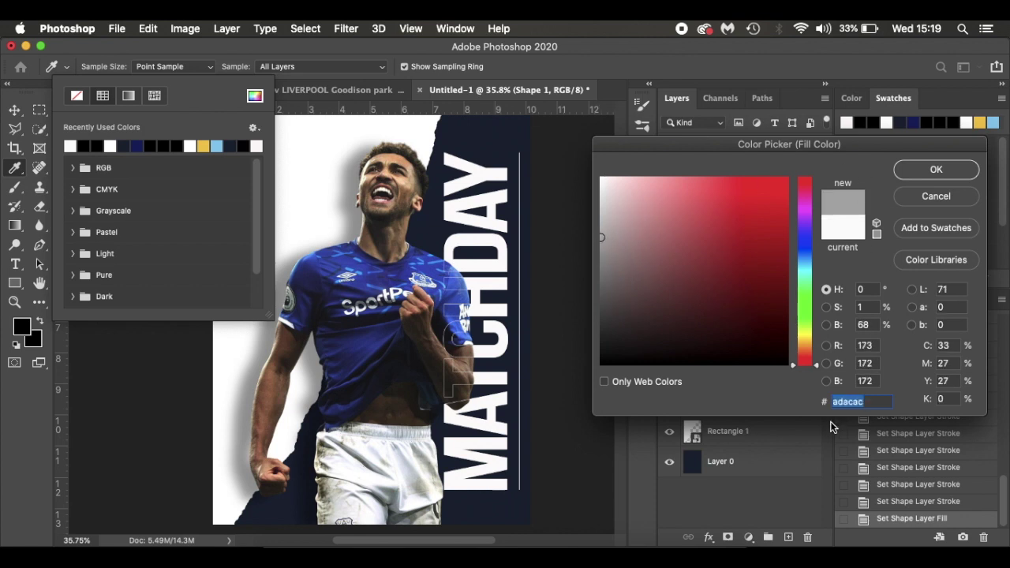
left_click(936, 169)
left_click(163, 67)
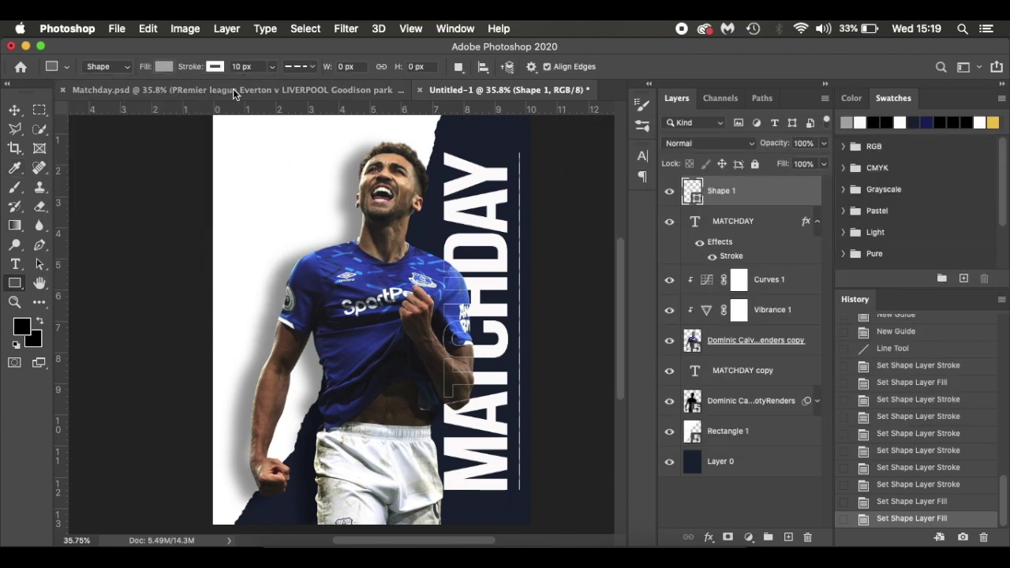
- Remove the shape stroke and draw a thin vertical bar about 20 x 1375 px along the poster's white left side
left_click(220, 68)
left_click(129, 96)
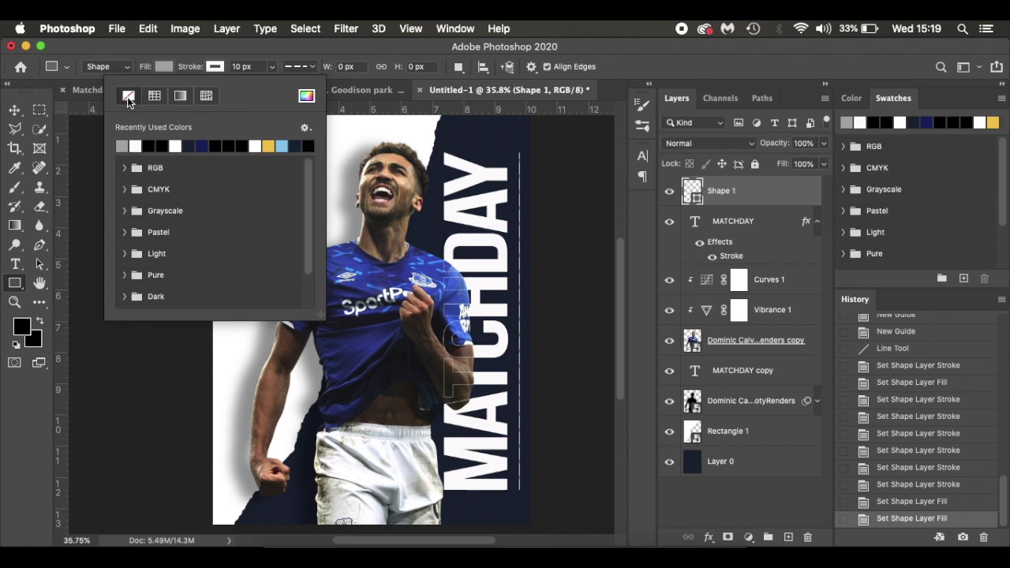
left_click(224, 67)
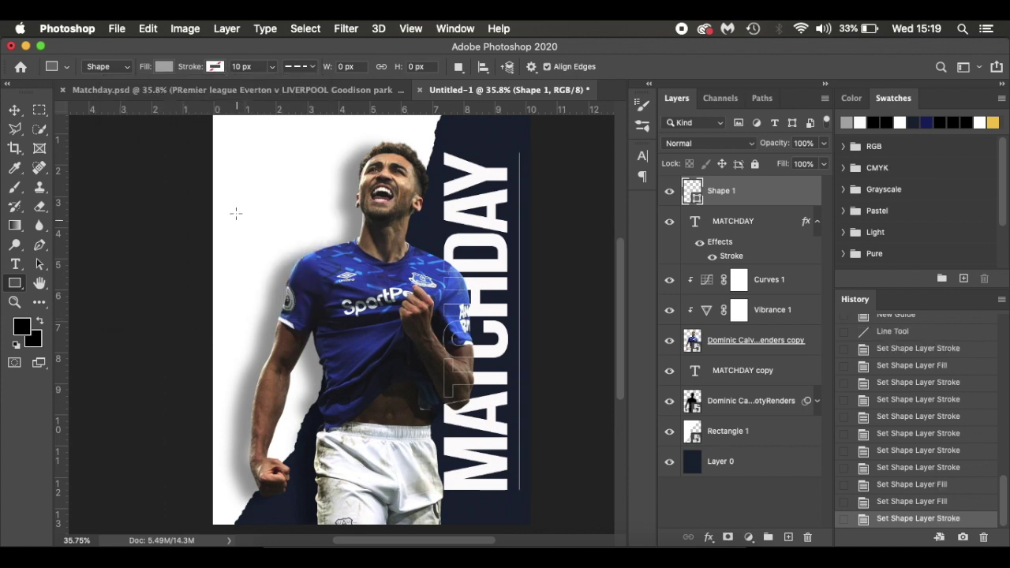
left_click_drag(239, 156, 241, 521)
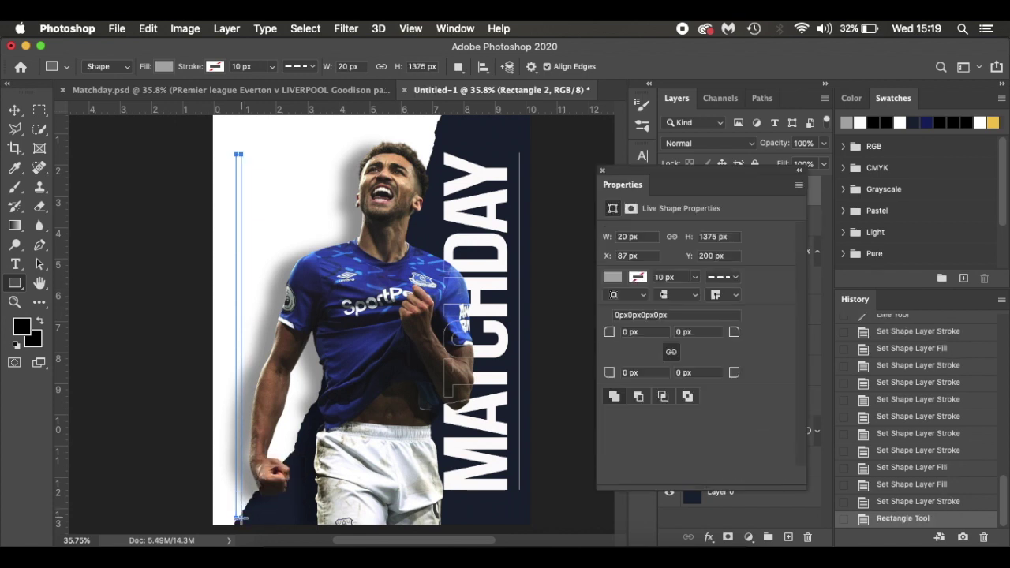
left_click(603, 172)
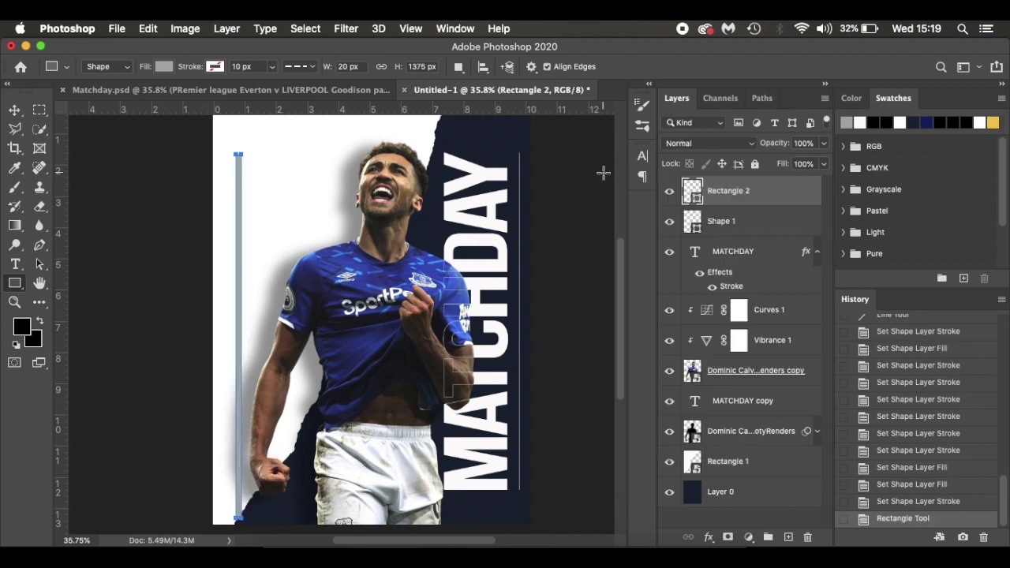
key("Escape")
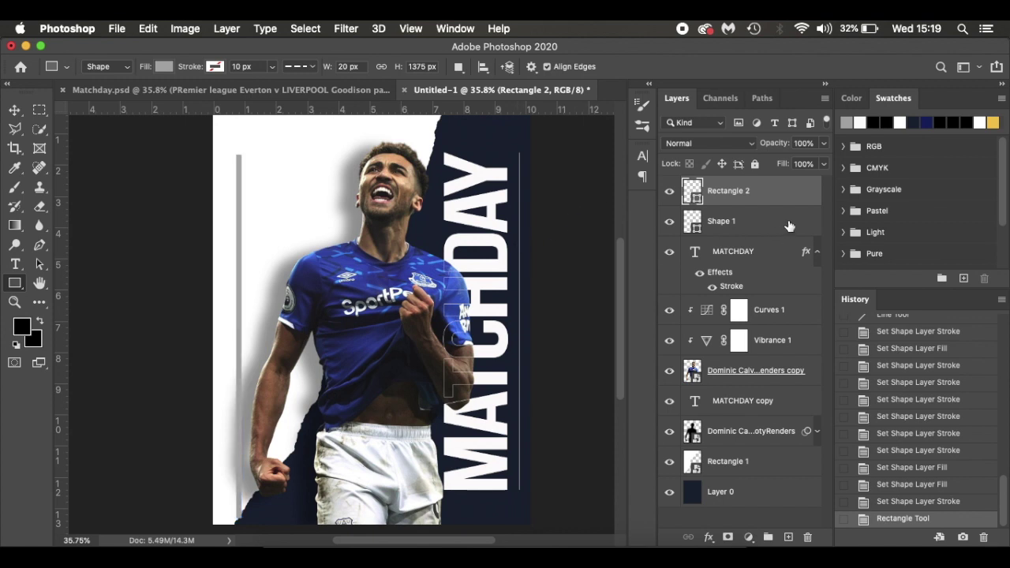
- Duplicate the grey bar and nudge the copy right to form a second parallel bar with a narrow gap
key("super+j")
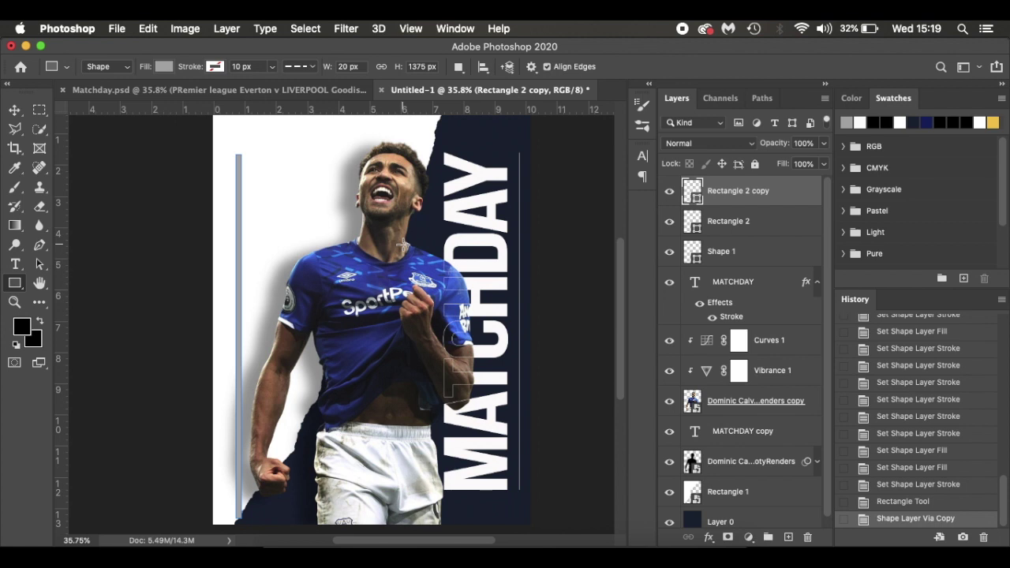
key("v")
key("Right")
key("Right")
key("Right")
key("Right")
key("Right")
key("Right")
key("Right")
key("Right")
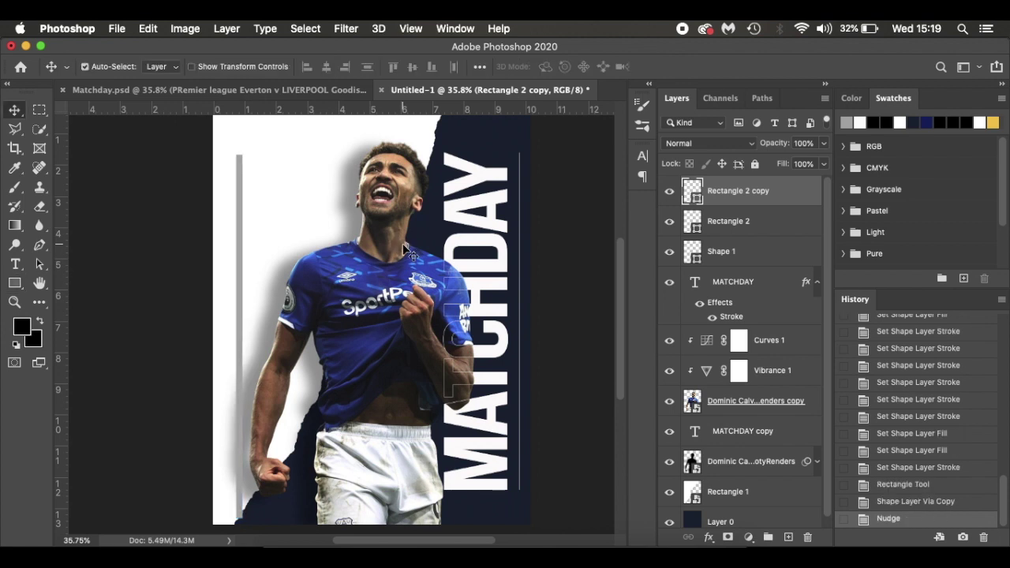
key("Right")
key("Right")
key("Right")
key("Right")
key("Right")
key("Right")
key("Right")
key("Right")
key("Left")
key("Left")
key("Left")
key("Right")
key("Right")
key("Right")
key("Right")
key("Right")
key("Right")
key("Right")
key("Right")
key("Right")
key("Right")
key("Right")
key("Right")
key("Right")
key("Right")
key("Right")
key("Right")
key("Right")
key("Right")
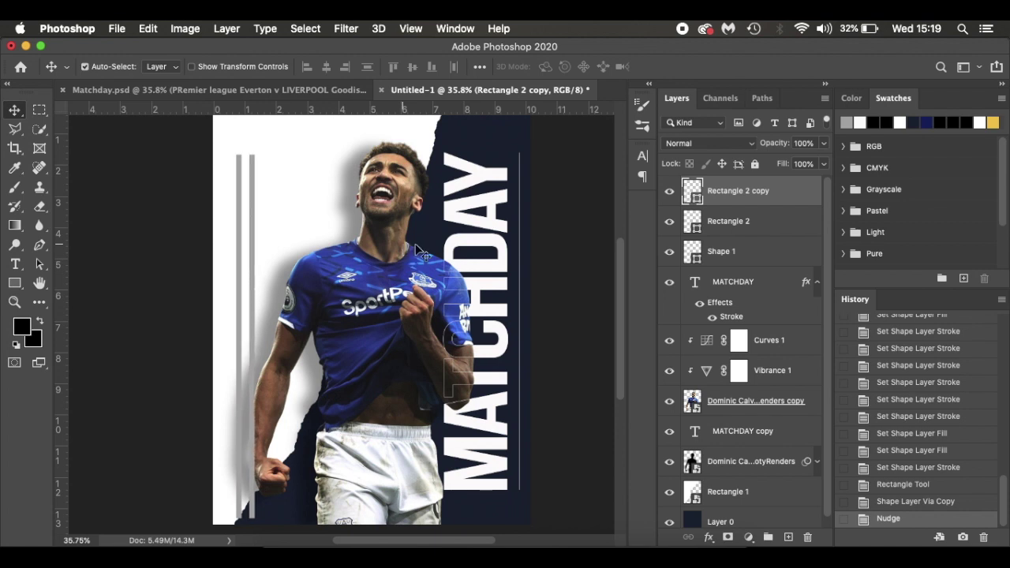
- Duplicate both grey bars and shift the copies right to make a row of four evenly spaced bars
left_click(787, 226, "shift")
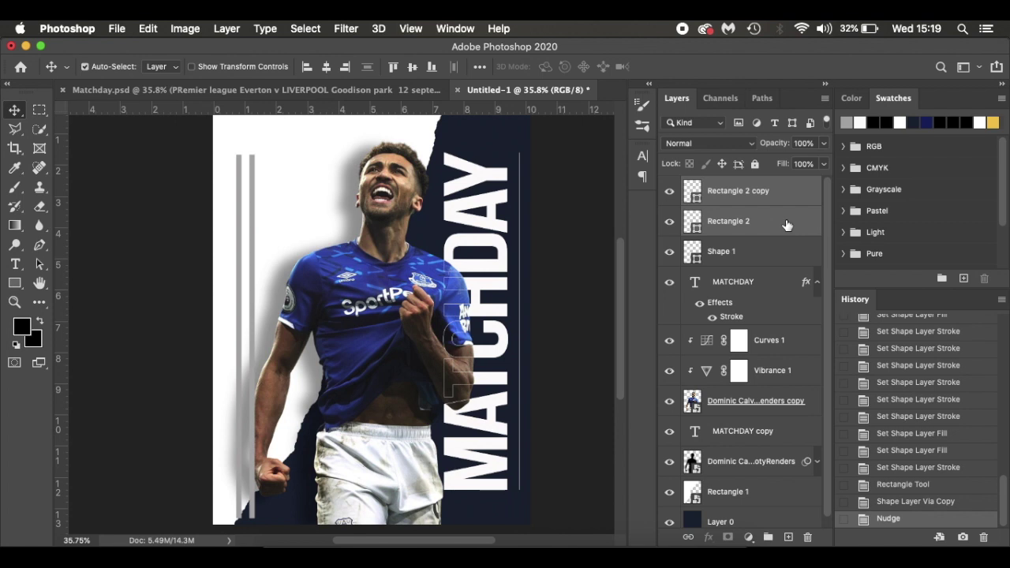
left_click_drag(787, 226, 791, 538)
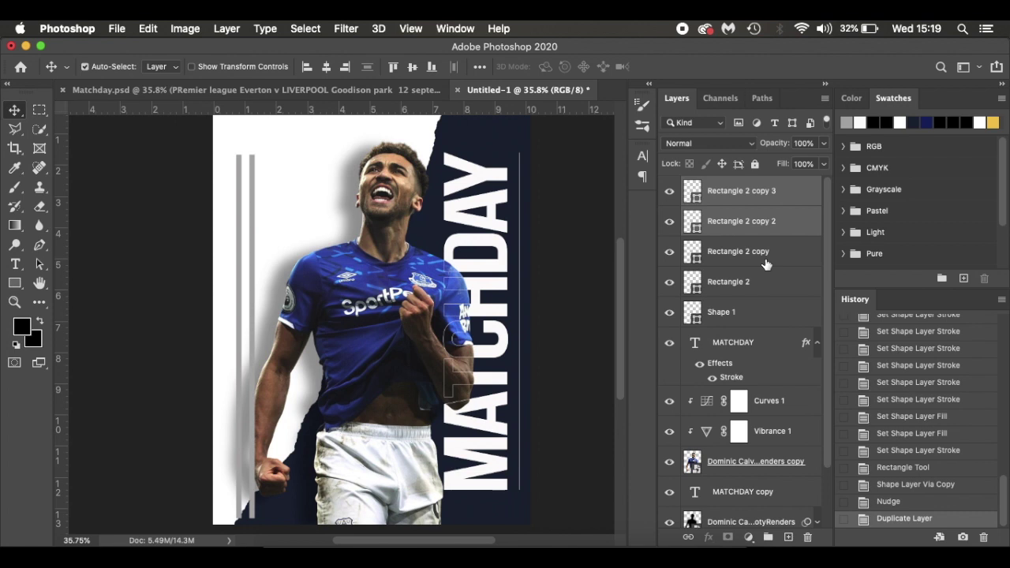
key("super+t")
key("Right")
key("Right")
key("Right")
key("Right")
key("Right")
key("Right")
key("Right")
key("Right")
key("Right")
key("Right")
key("Right")
key("Right")
key("Right")
key("Right")
key("Right")
key("Right")
key("Right")
key("Right")
key("Right")
key("Right")
key("Right")
key("Right")
key("Right")
key("Right")
key("Right")
key("Right")
key("Right")
key("Right")
key("Right")
key("Right")
key("Right")
key("Right")
key("Right")
key("Right")
key("Right")
key("Right")
key("Right")
key("Right")
key("Right")
key("Right")
key("Right")
key("Right")
key("Right")
key("Right")
key("Right")
key("Right")
key("Right")
key("Right")
key("Right")
key("Right")
key("Right")
key("Right")
key("Right")
key("Right")
key("Right")
key("Right")
key("Right")
key("Right")
key("Right")
key("Right")
key("Right")
key("Right")
key("Right")
key("Right")
key("Right")
key("Right")
key("Right")
key("Right")
key("Right")
key("Left")
key("Left")
key("Left")
key("Left")
key("Left")
key("Left")
key("Left")
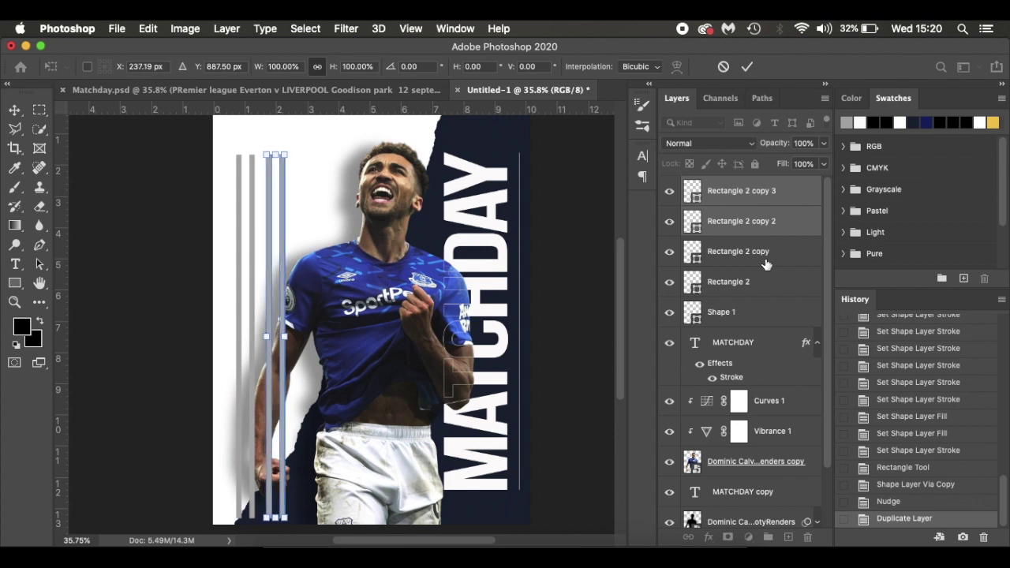
key("Return")
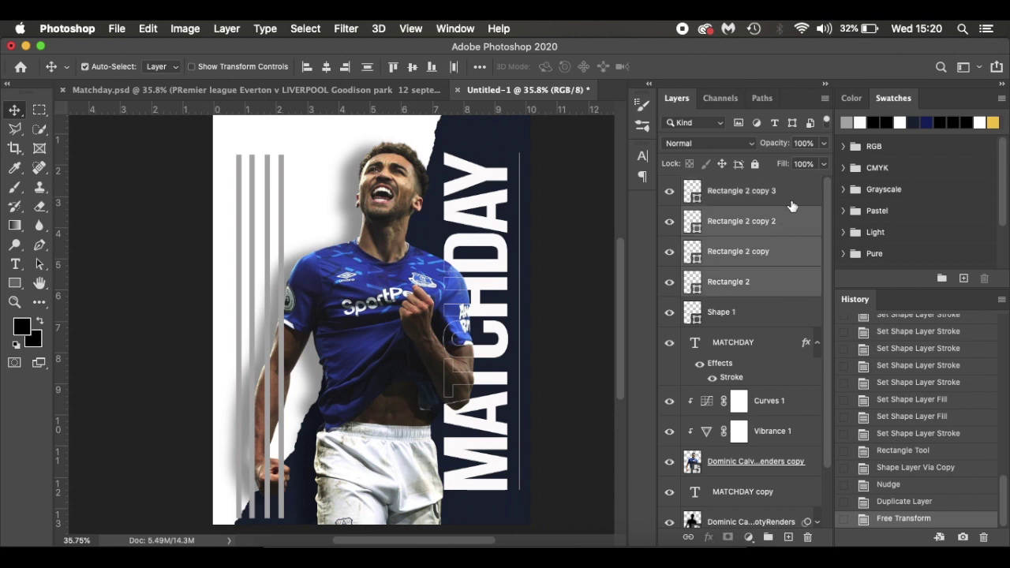
- Select all four grey bars and move them slightly up together
left_click(795, 198)
left_click(794, 282, "shift")
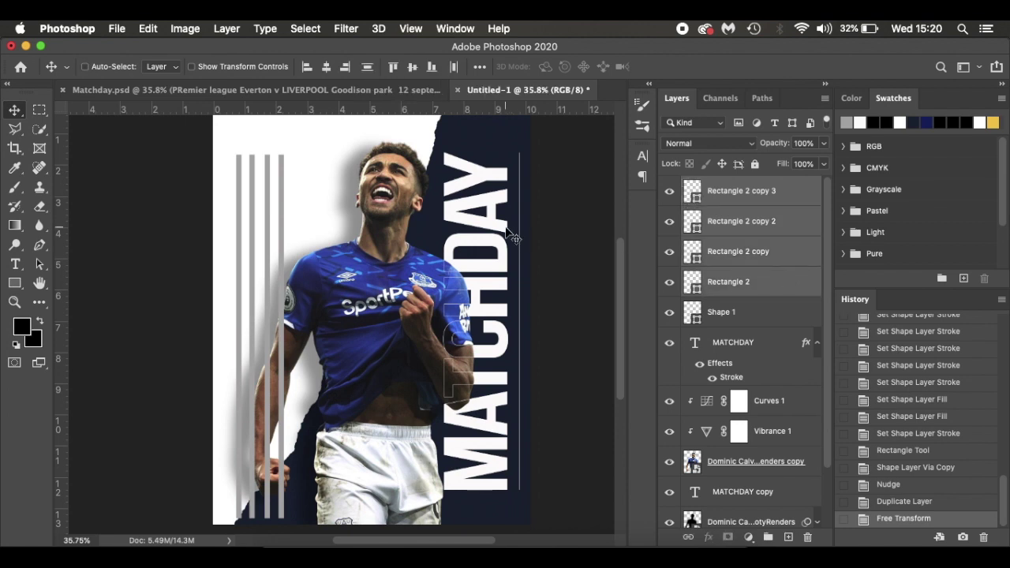
key("ctrl+t")
mouse_move(254, 225)
left_mouse_down()
mouse_move(300, 226)
mouse_move(253, 219)
left_mouse_up()
key("Return")
- Duplicate the four bars and place the copies to their right, continuing the same spacing
left_click_drag(784, 282, 789, 537)
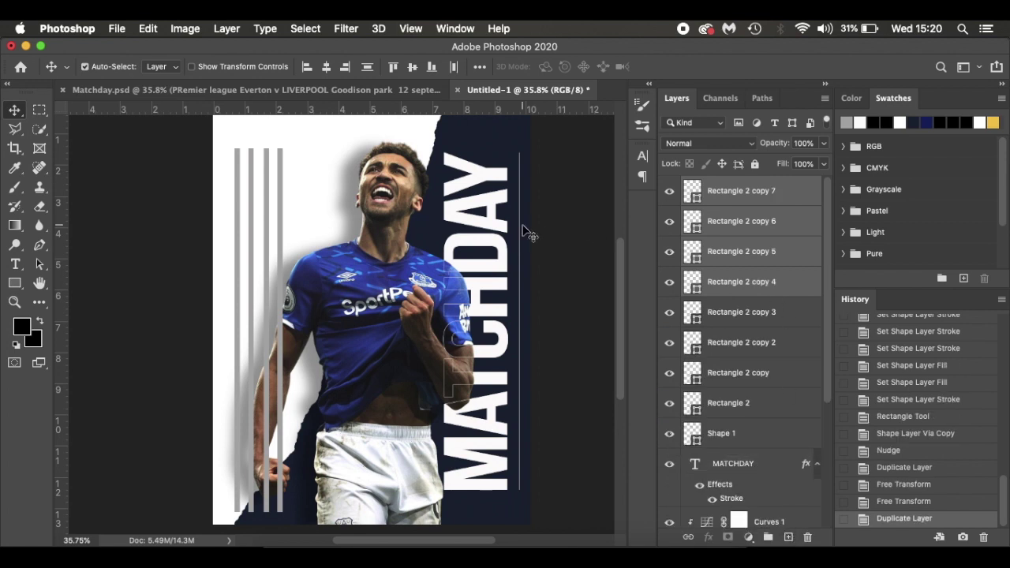
key("ctrl+t")
left_click_drag(265, 235, 322, 232)
key("Return")
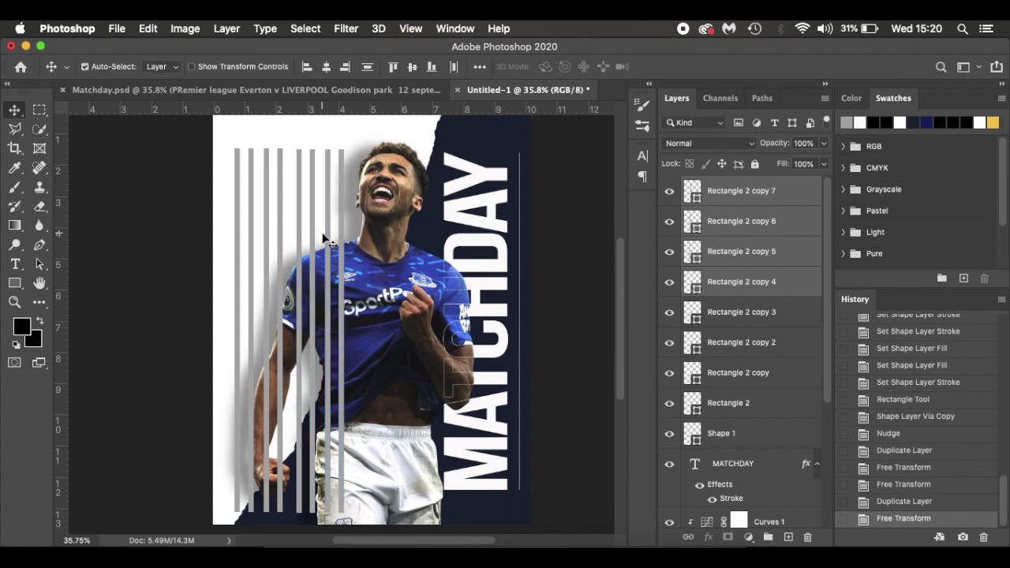
key("ctrl+t")
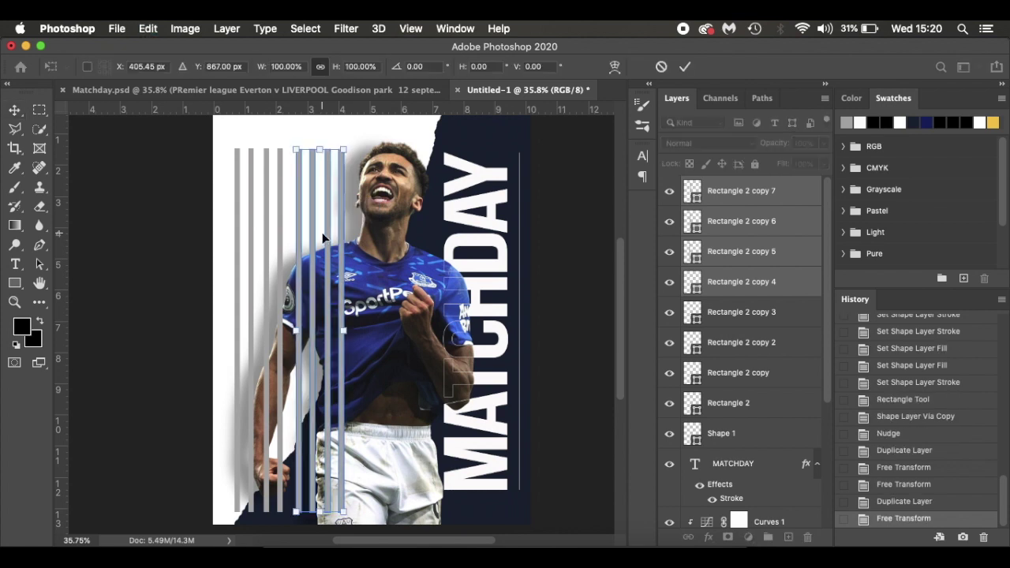
key("Left")
key("Left")
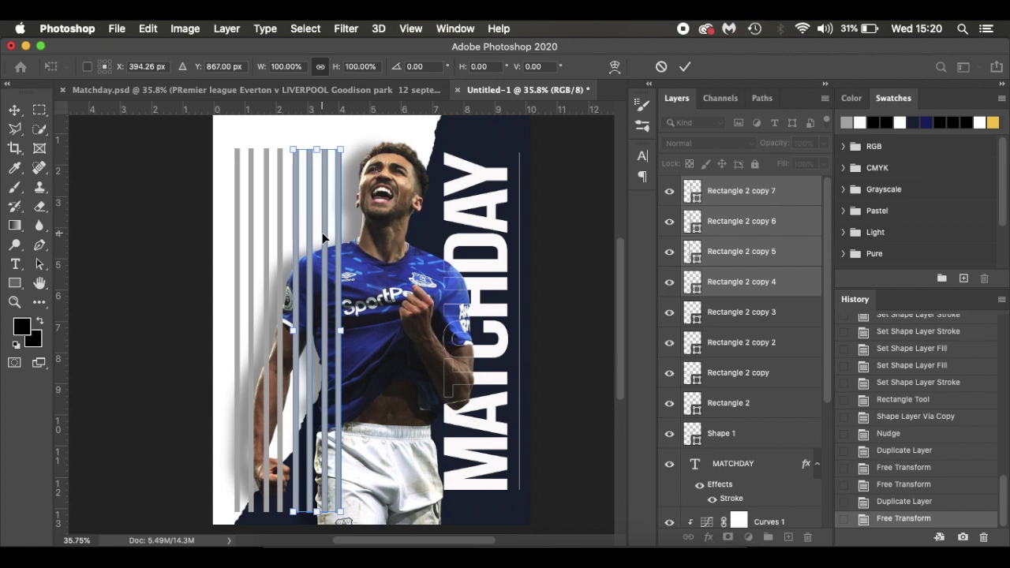
key("Return")
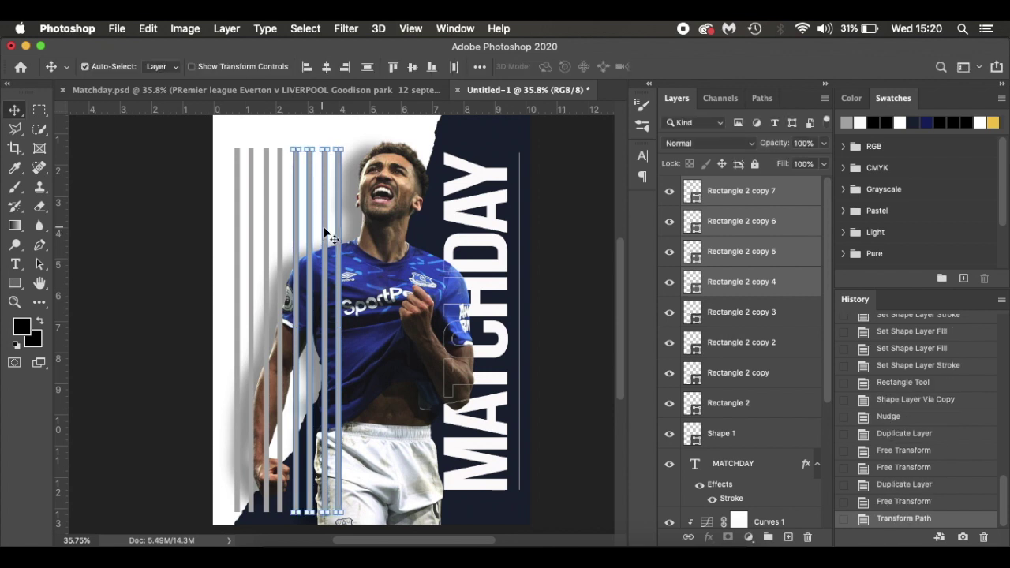
- Identify the rightmost bar's layer by toggling its visibility and delete that layer
left_click(777, 202)
left_click(669, 191)
left_click(669, 191)
left_click(669, 191)
left_click_drag(818, 198, 807, 537)
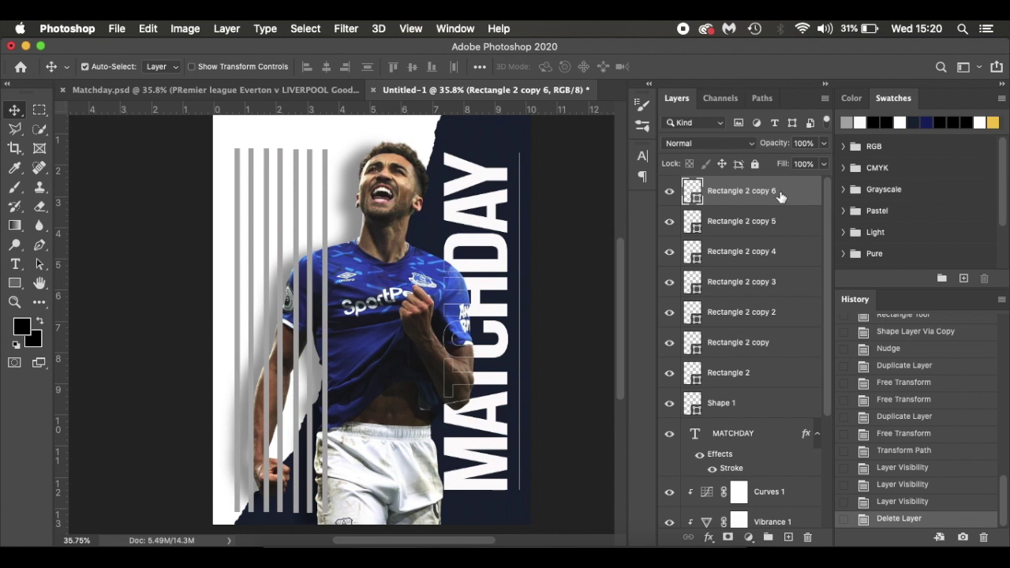
- Rotate the seven remaining bars together about 12.9° clockwise and move them toward the poster's upper-left corner
left_click(788, 375, "shift")
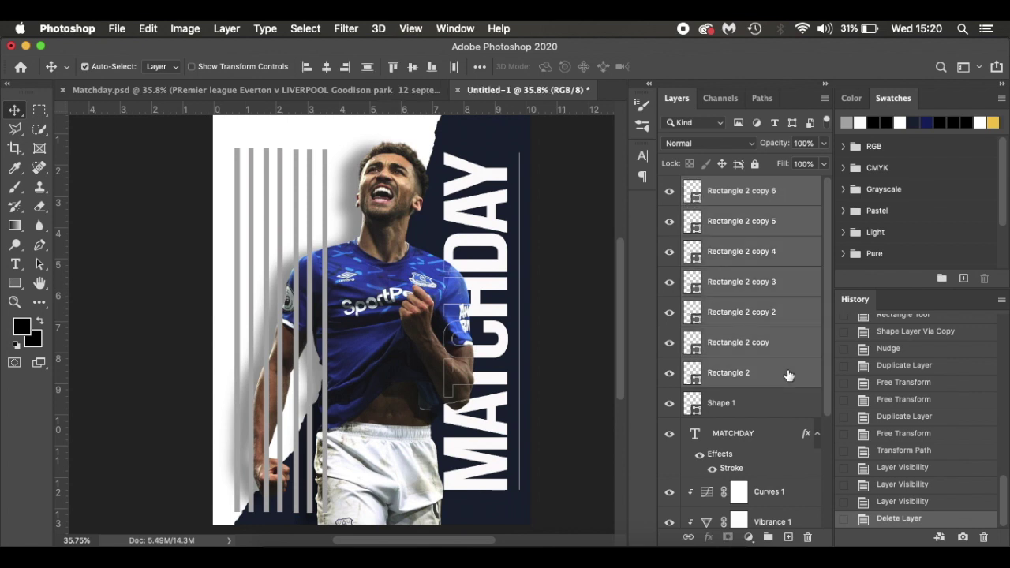
key("super+t")
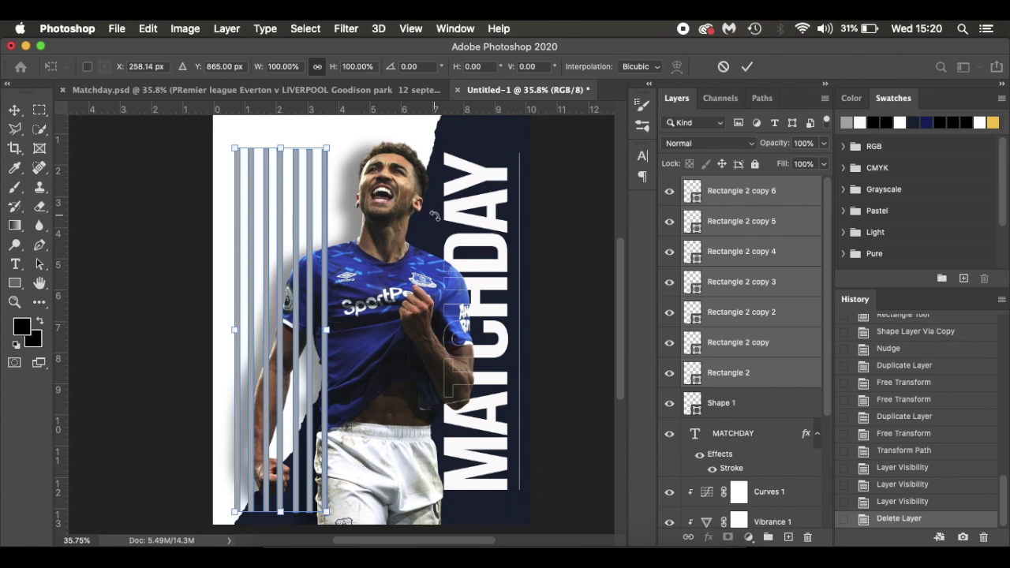
left_click_drag(341, 138, 389, 148)
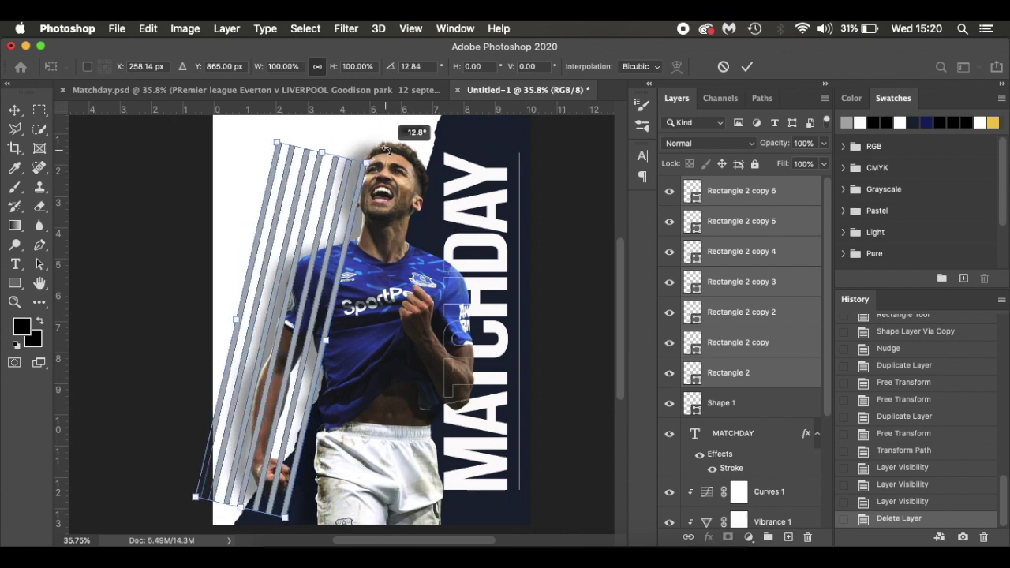
left_click_drag(289, 238, 257, 197)
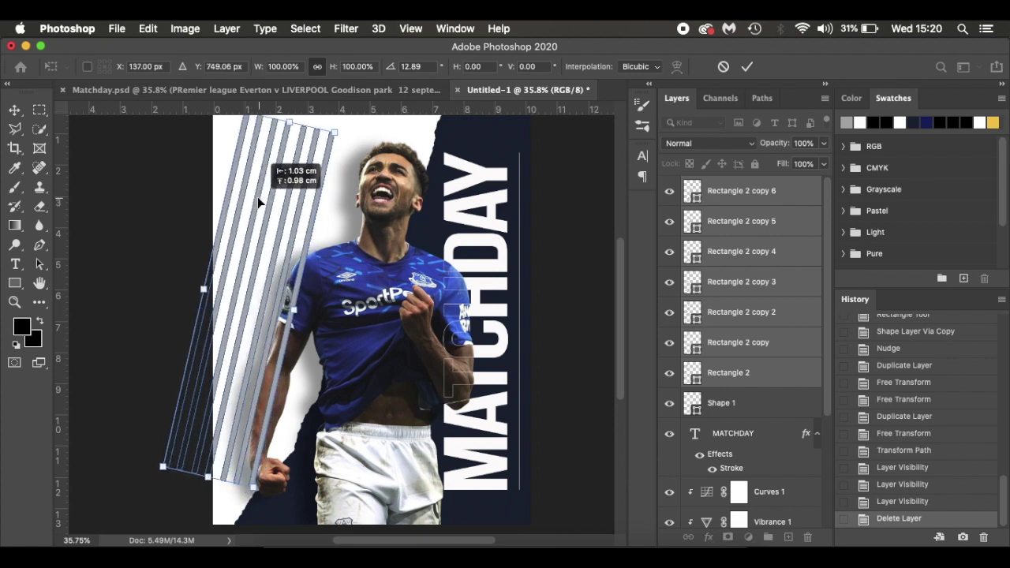
key("Return")
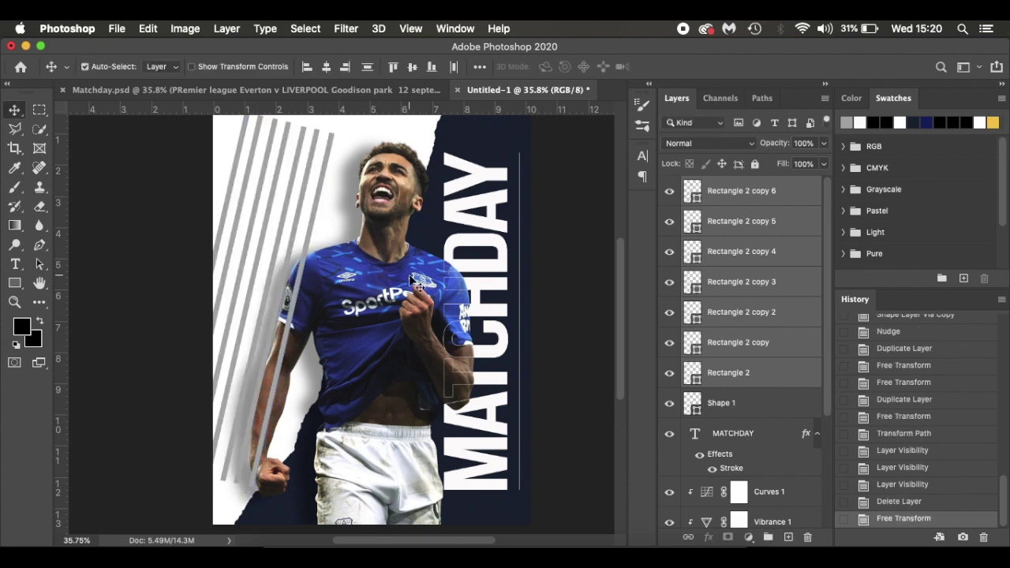
- Convert the seven selected grey bars into one smart object and place it beneath the player's shadow layer, directly above Rectangle 1
scroll(258, 197, "down", 2)
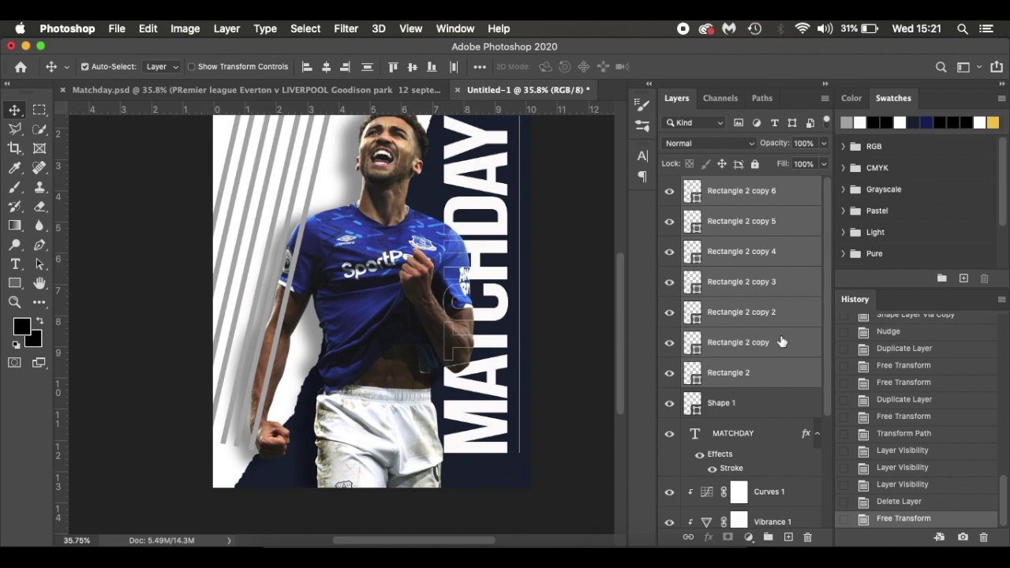
scroll(340, 277, "up", 1)
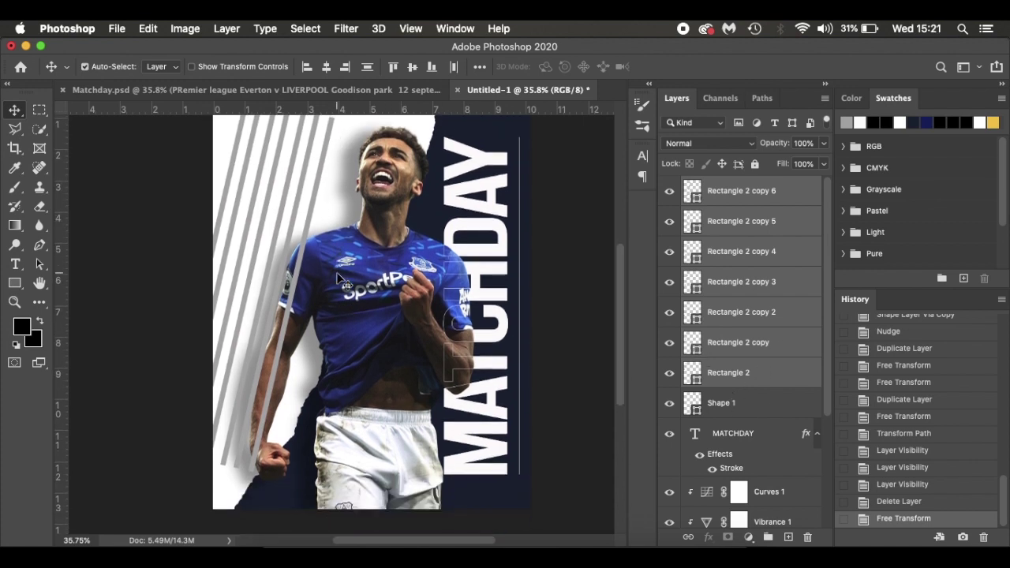
right_click(798, 288)
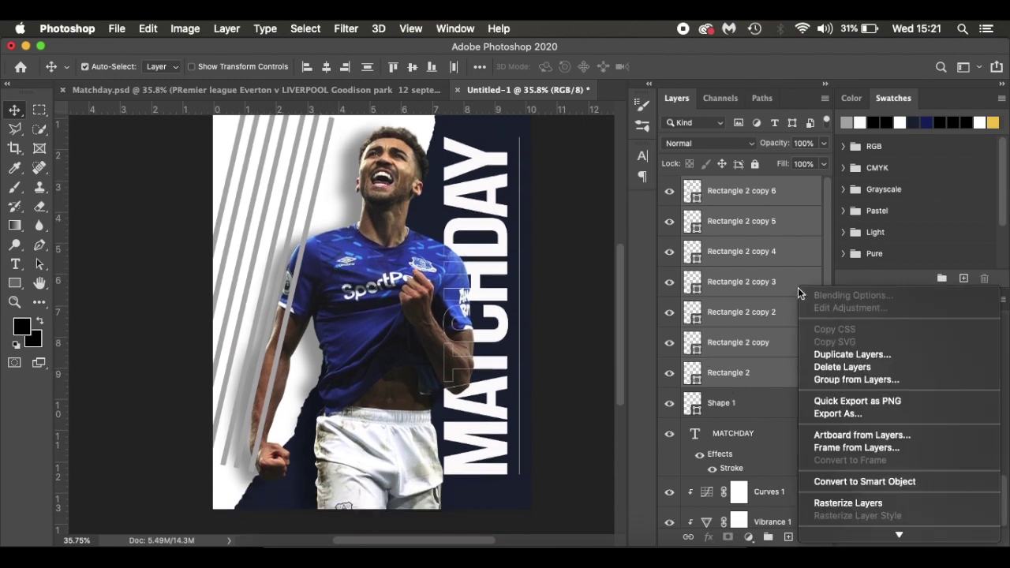
left_click(846, 477)
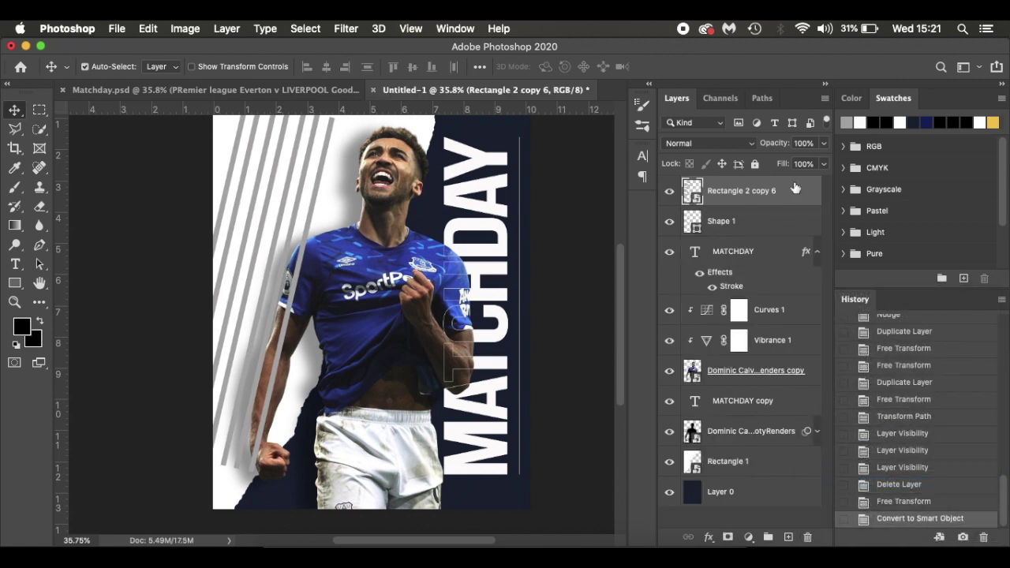
left_click_drag(796, 188, 782, 443)
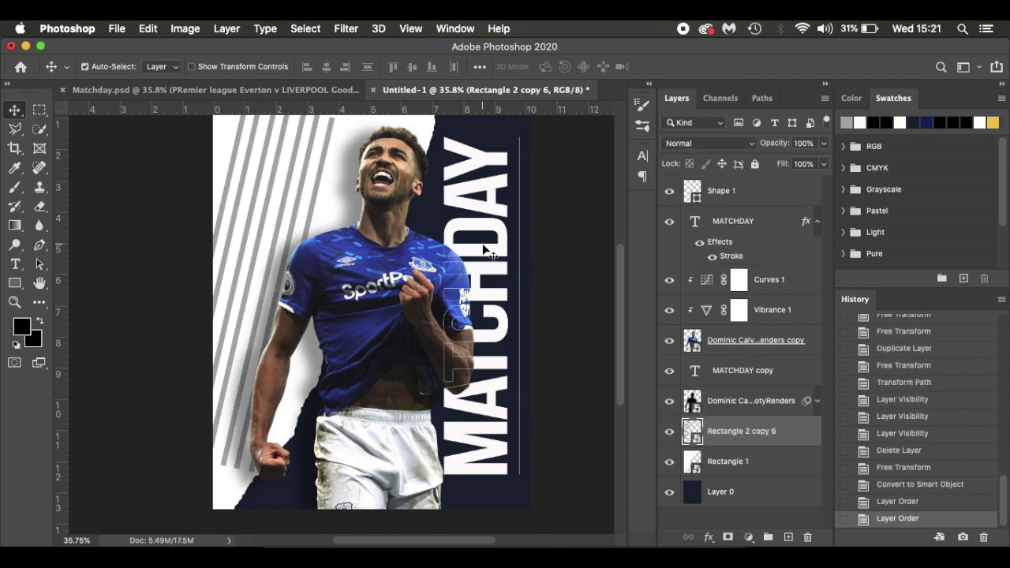
scroll(484, 249, "up", 2)
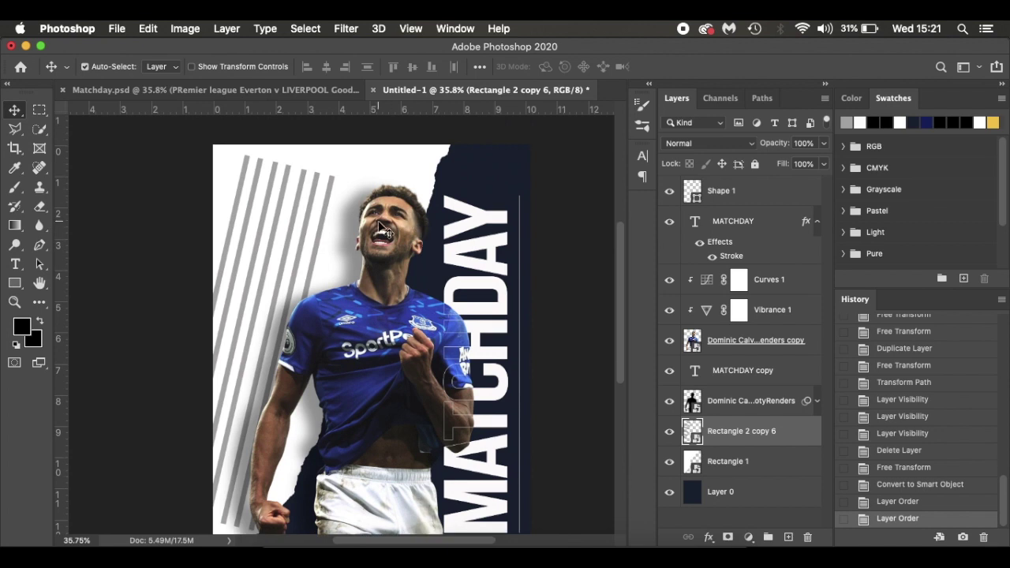
- Rename the bars' smart object layer "Lines" and add a layer mask to it
double_click(754, 432)
type("Lines")
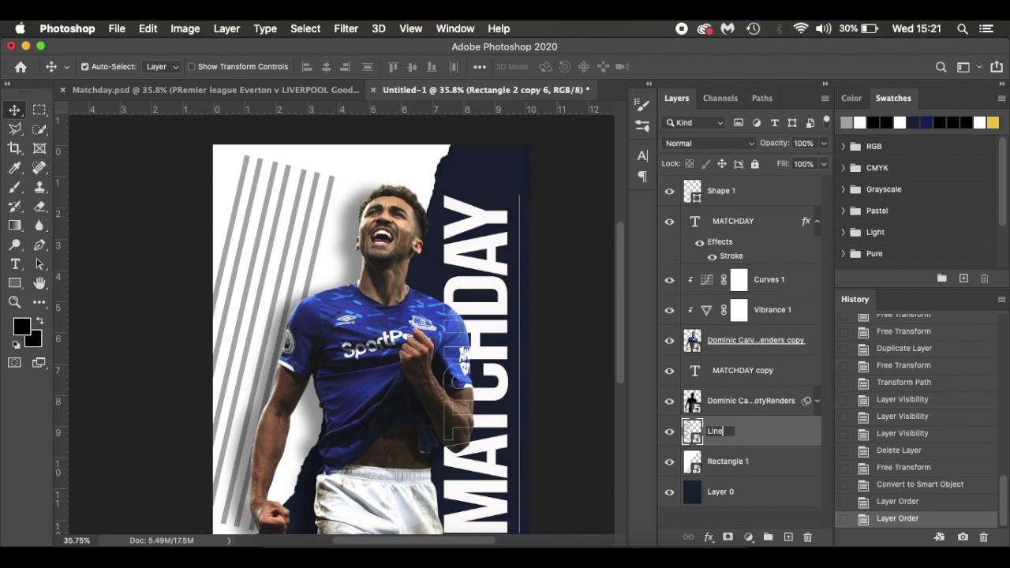
key("Return")
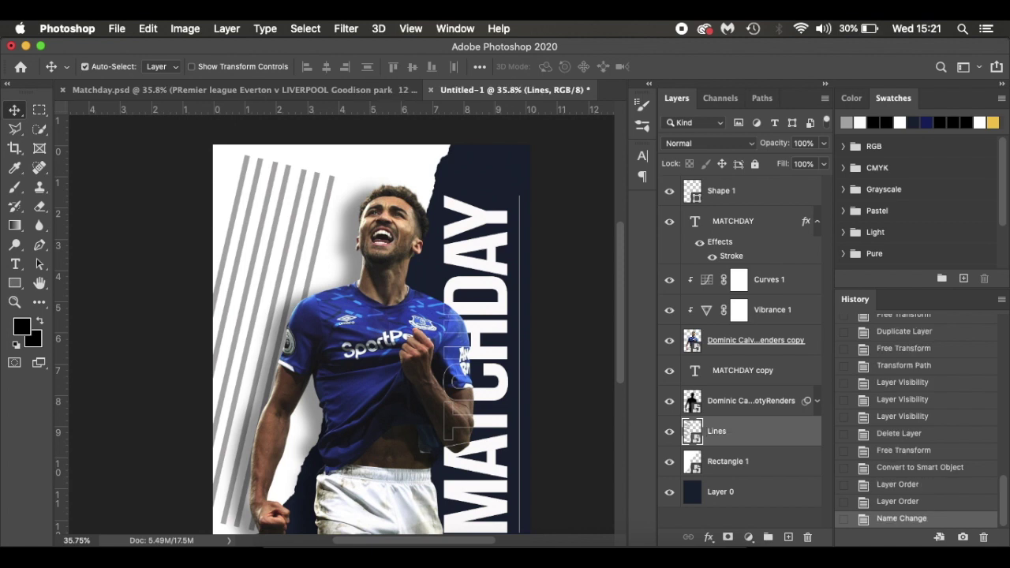
left_click(728, 538)
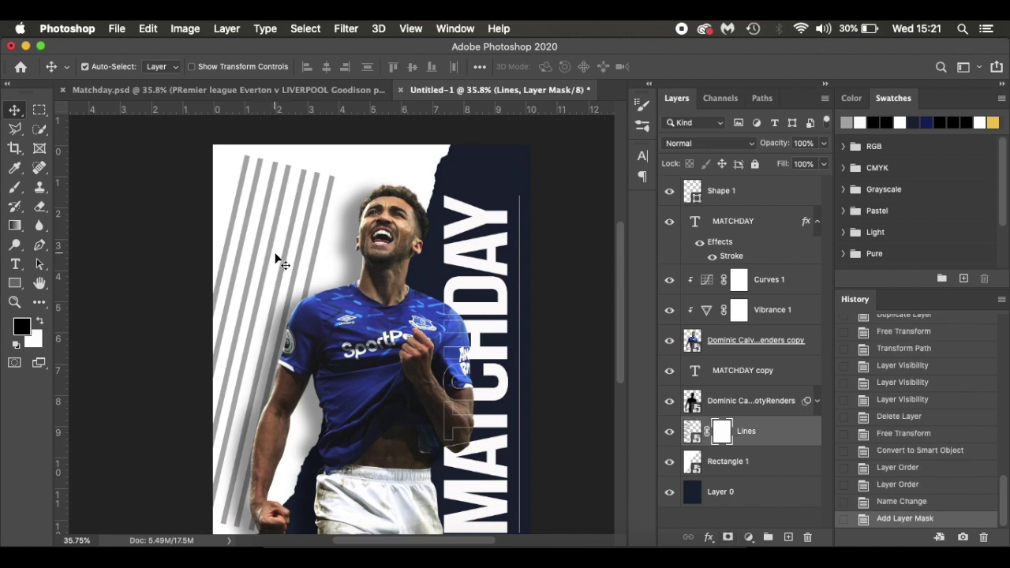
- Try to distress the bars by smudging the Lines mask with Kyle's Paintbox - Wet Blender 50
key("b")
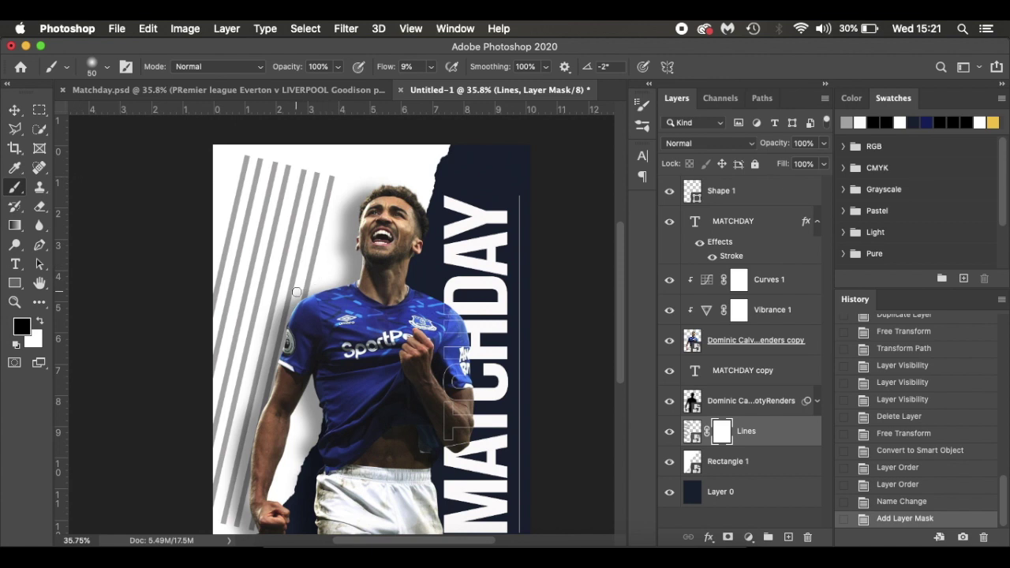
right_click(290, 275)
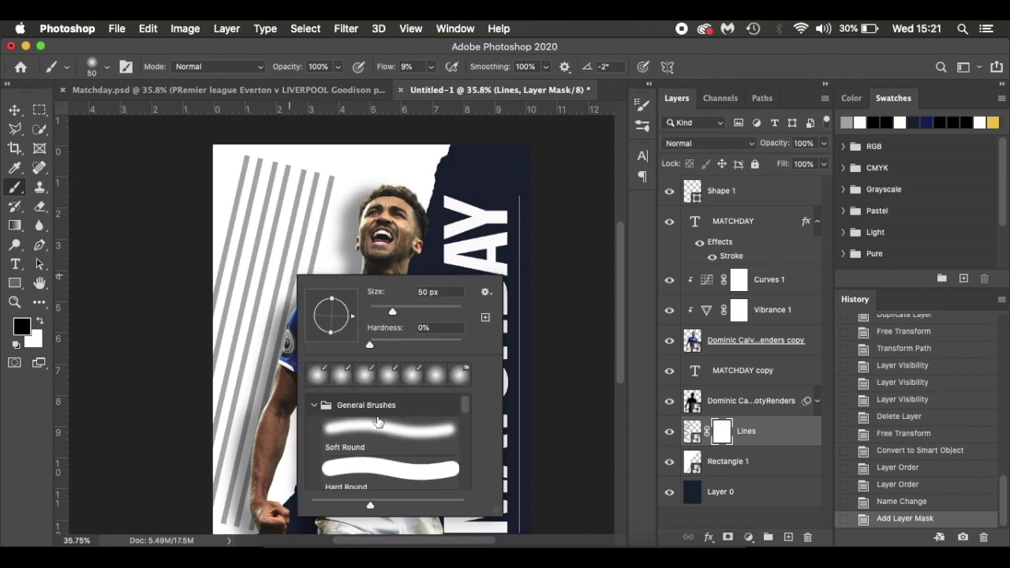
scroll(377, 422, "down", 5)
scroll(381, 442, "down", 8)
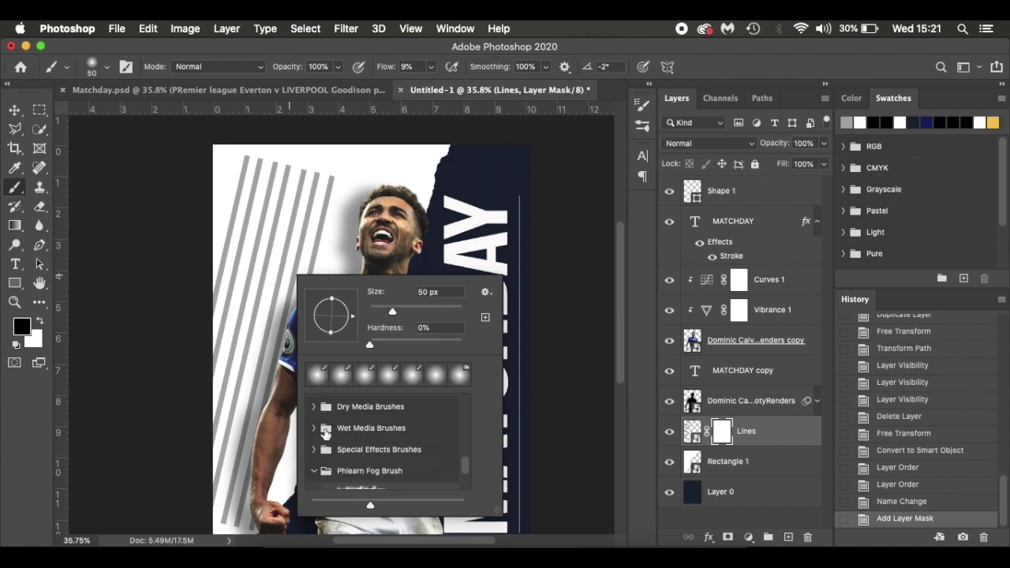
left_click(315, 428)
scroll(392, 450, "down", 2)
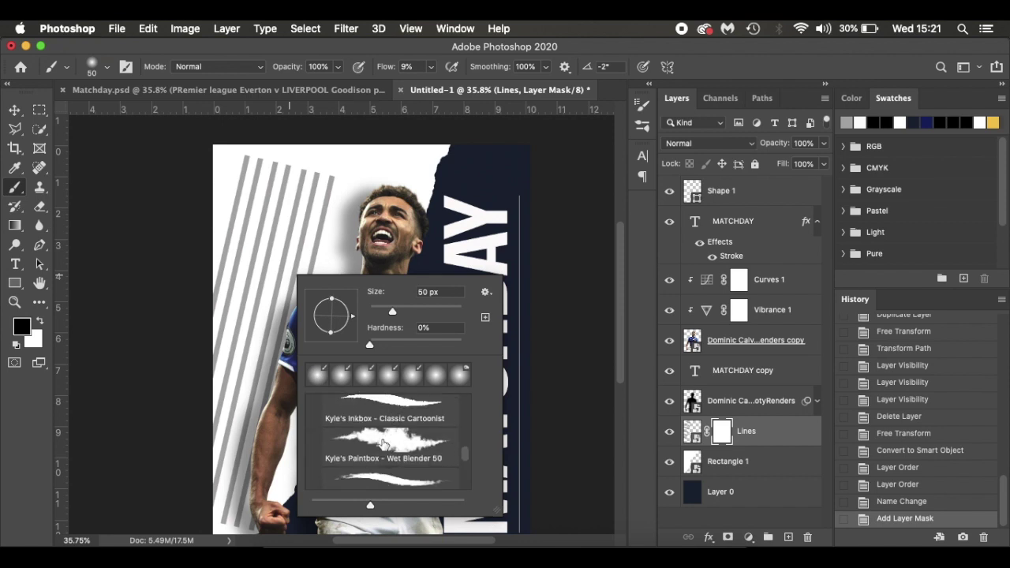
left_click(383, 442)
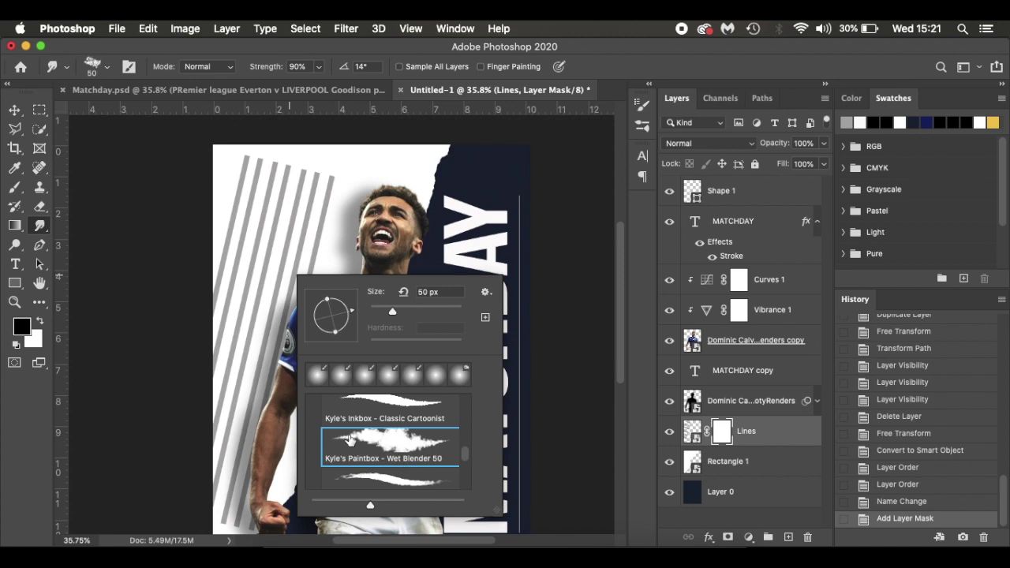
left_click_drag(394, 311, 395, 313)
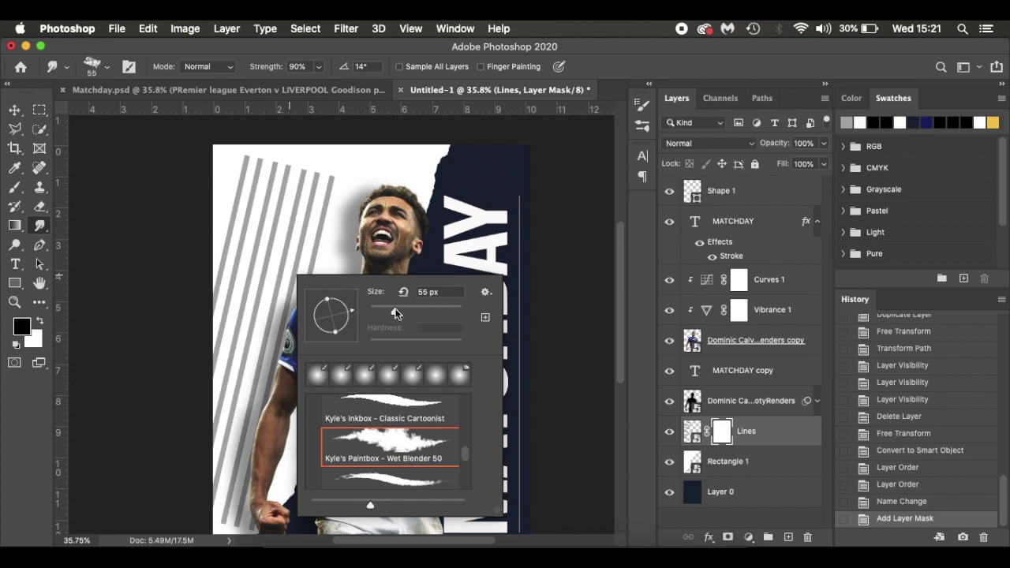
left_click_drag(272, 256, 276, 281)
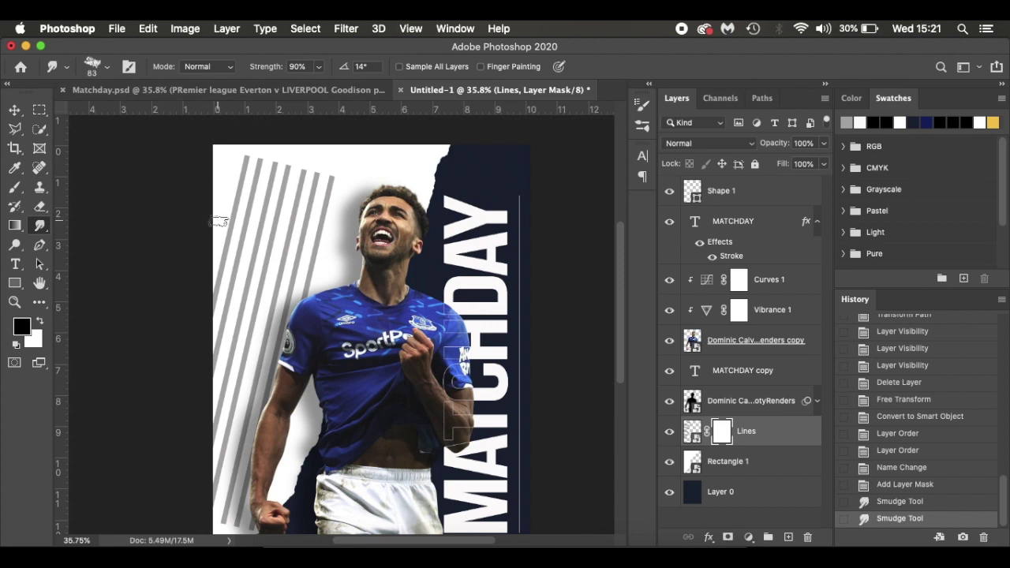
- Try painting the Lines mask with a soft black brush at 200 px and 57% flow, and undo the stroke
key("b")
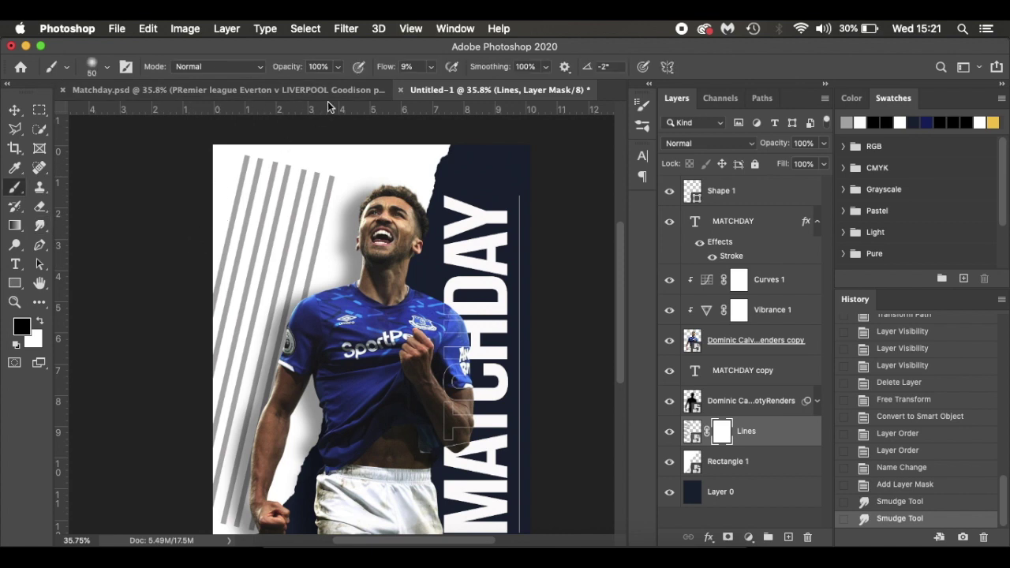
left_click_drag(383, 70, 419, 78)
key("bracketright")
key("bracketright")
key("bracketright")
key("bracketright")
key("bracketright")
key("bracketright")
left_click_drag(247, 304, 265, 315)
key("super+z")
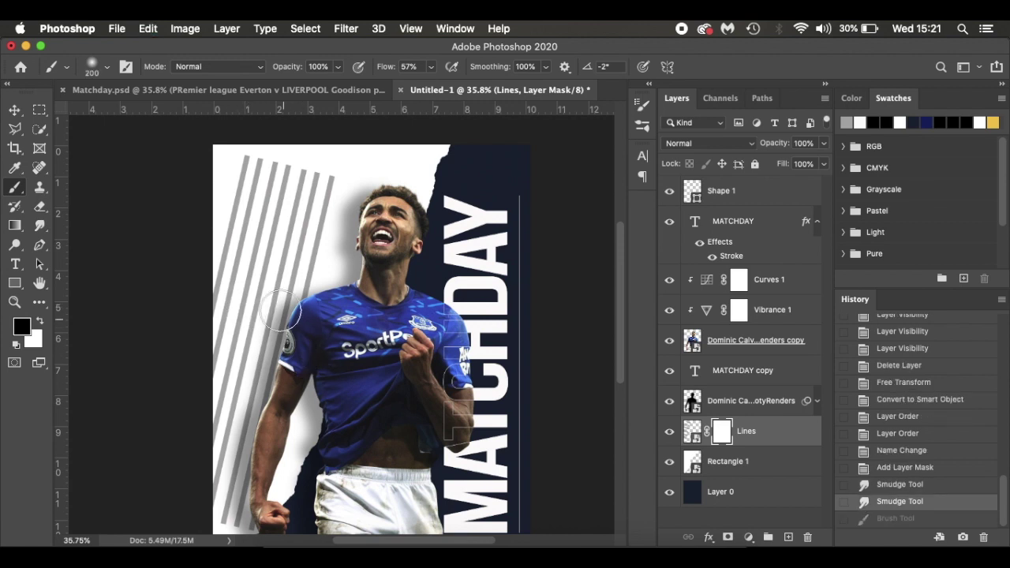
- Try the Wet Blender 50 and Kyle's Real Oils - 01 brushes from the Wet Media Brushes set
right_click(246, 256)
left_click(368, 428)
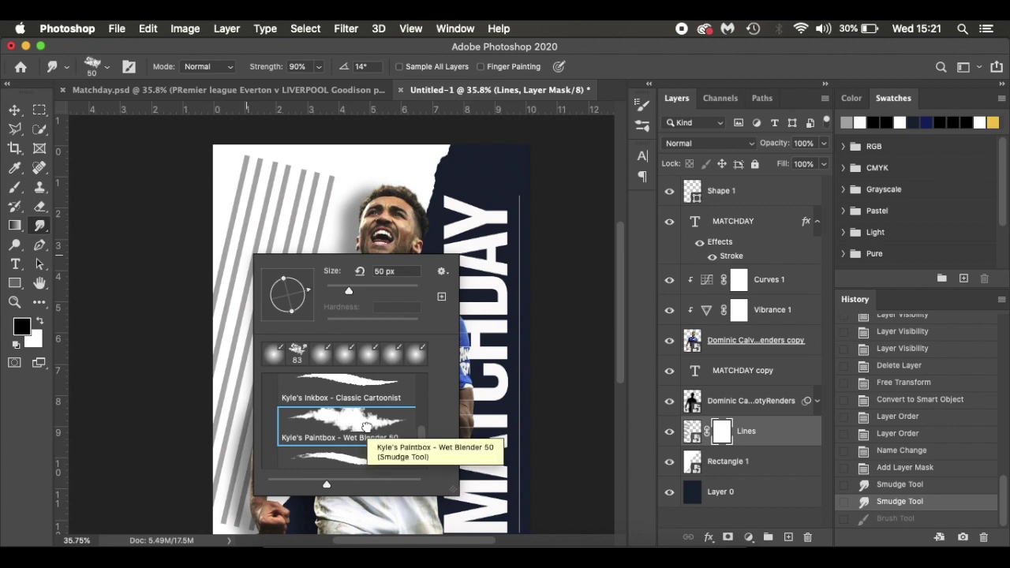
scroll(357, 431, "down", 1)
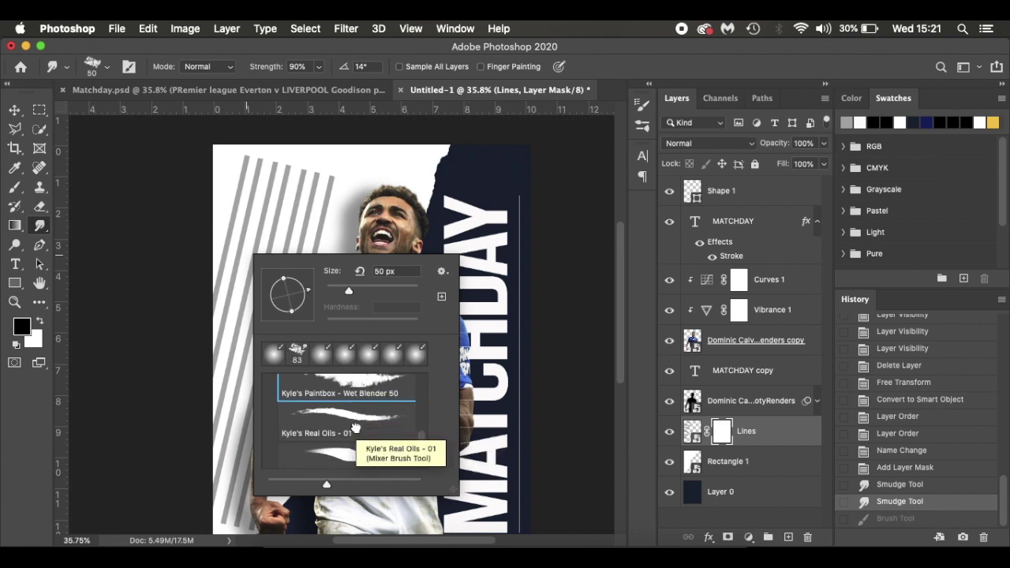
left_click(356, 428)
scroll(356, 405, "down", 2)
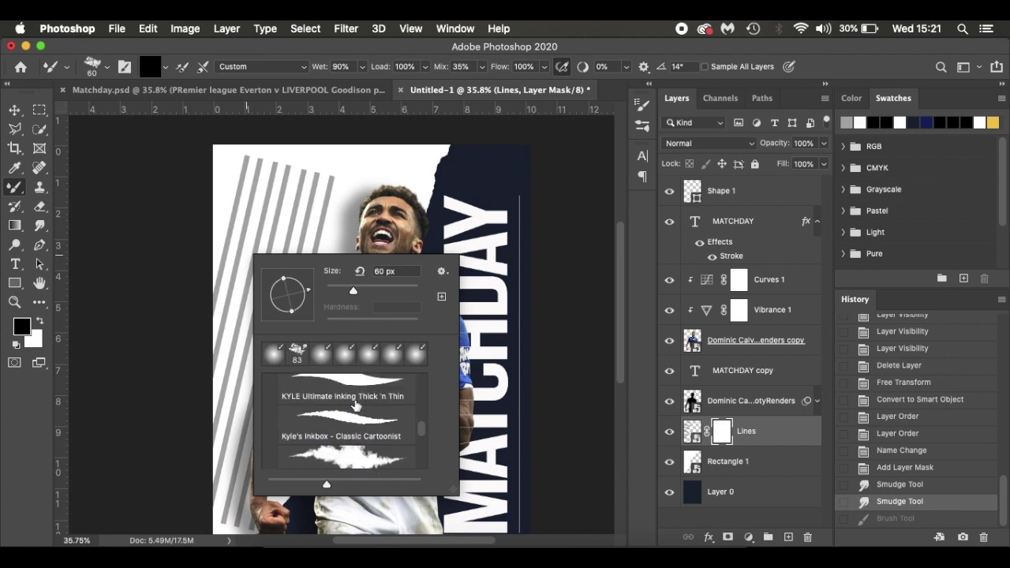
scroll(360, 408, "up", 3)
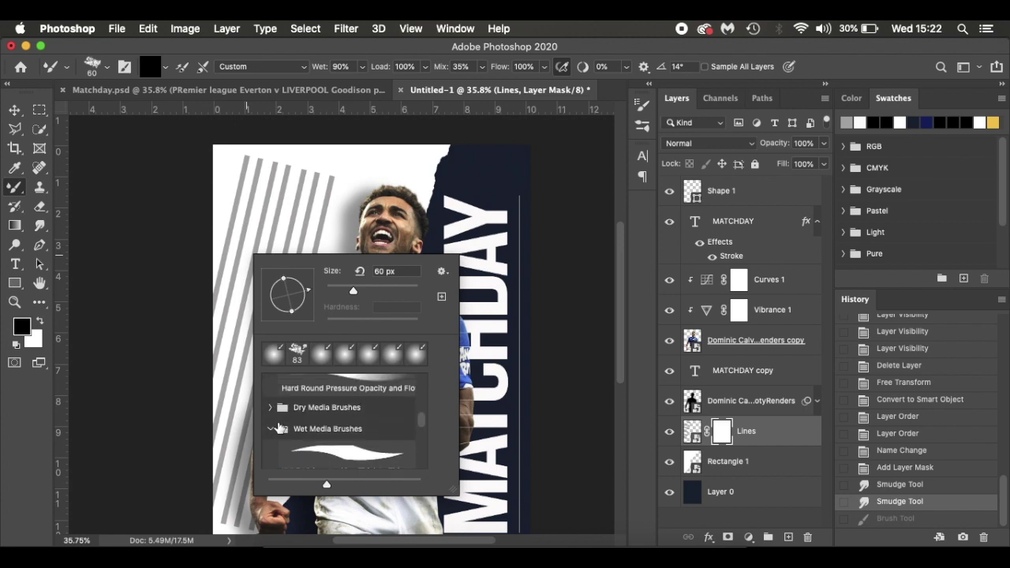
- Choose a textured 60 px brush from the Dry Media Brushes set and dab it on the Lines mask over the upper bars
left_click(269, 407)
left_click(352, 440)
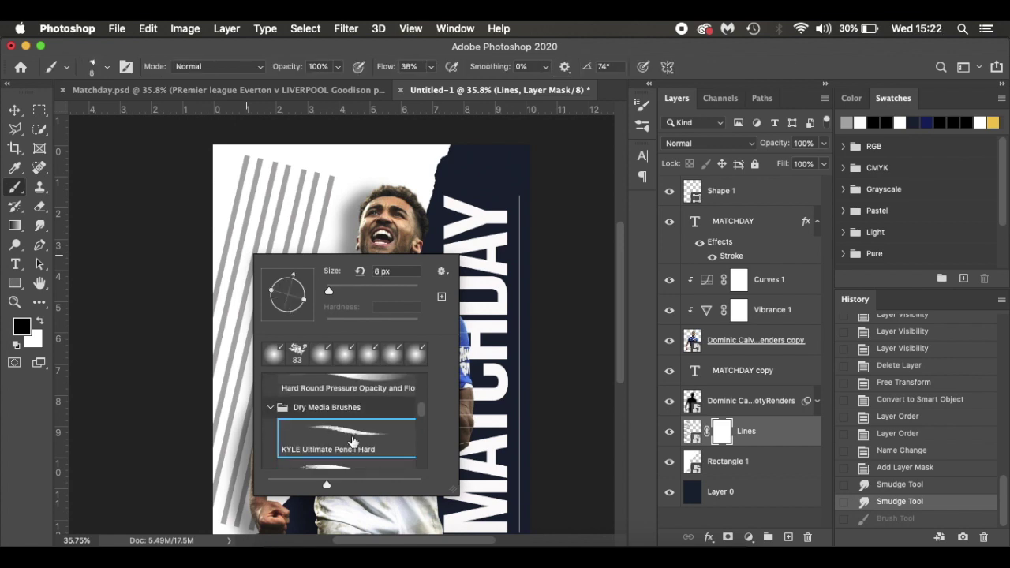
scroll(353, 440, "down", 2)
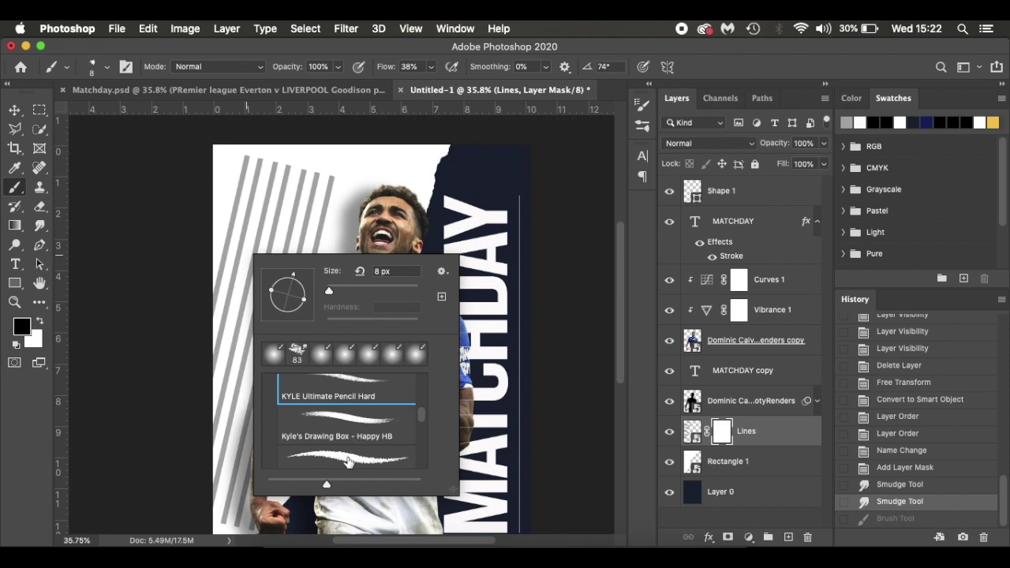
scroll(349, 463, "down", 1)
scroll(349, 432, "up", 2)
scroll(348, 432, "down", 4)
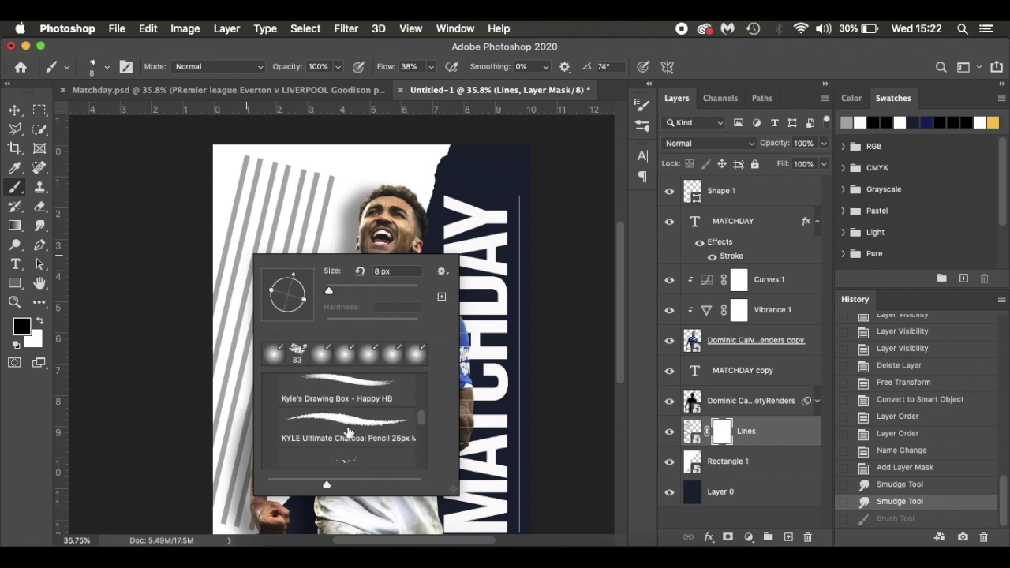
left_click(348, 416)
left_click(262, 202)
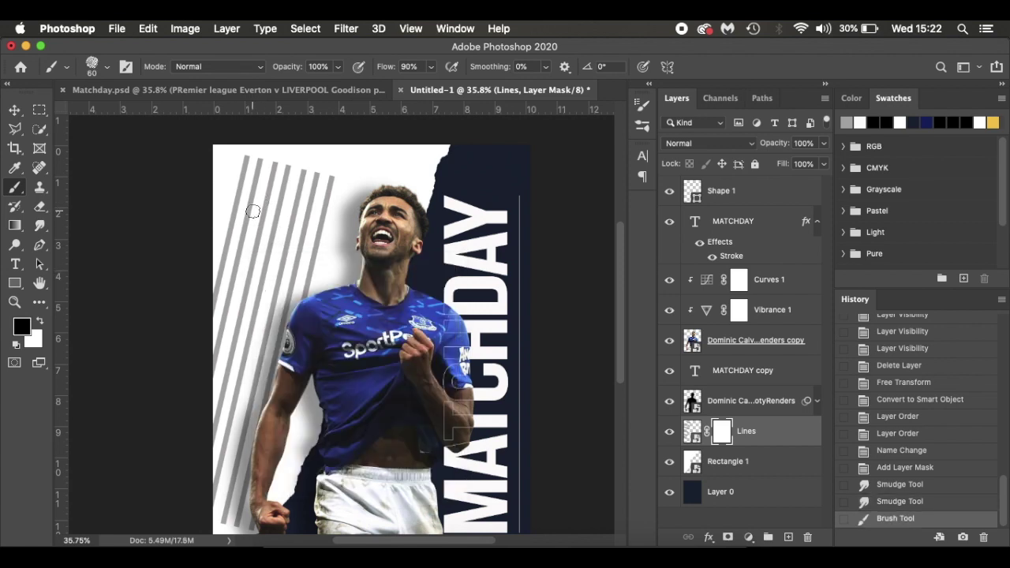
- Enlarge the textured brush to 125 px and paint a short black stroke on the mask over the upper bars
key("bracketright")
key("bracketright")
key("bracketright")
key("bracketright")
key("bracketright")
mouse_move(248, 210)
left_mouse_down()
mouse_move(271, 229)
mouse_move(260, 225)
left_mouse_up()
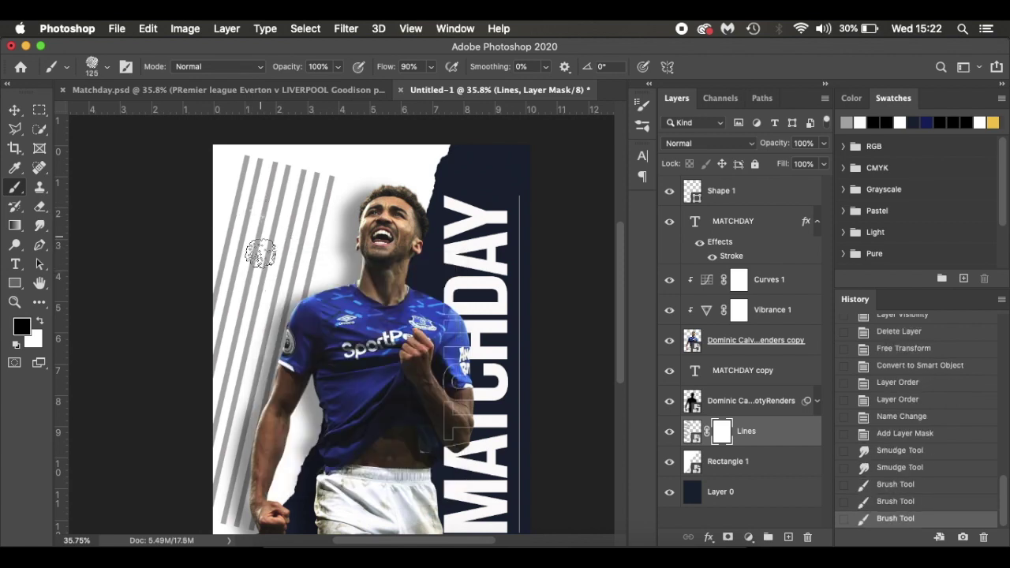
- Enlarge the brush to 400 px and stamp grunge texture into the mask across the upper half of the bars
key("bracketright")
key("bracketright")
key("bracketright")
key("bracketright")
key("bracketright")
key("bracketright")
left_click(253, 287)
left_click_drag(253, 286, 293, 214)
left_click(266, 158)
left_click(277, 193)
left_click(269, 192)
left_click(276, 187)
- Reduce the brush flow to 18% and extend the worn texture over the whole length of the bars on the mask
left_click_drag(383, 71, 371, 71)
left_click(229, 170)
left_click(375, 169)
left_click_drag(385, 66, 322, 90)
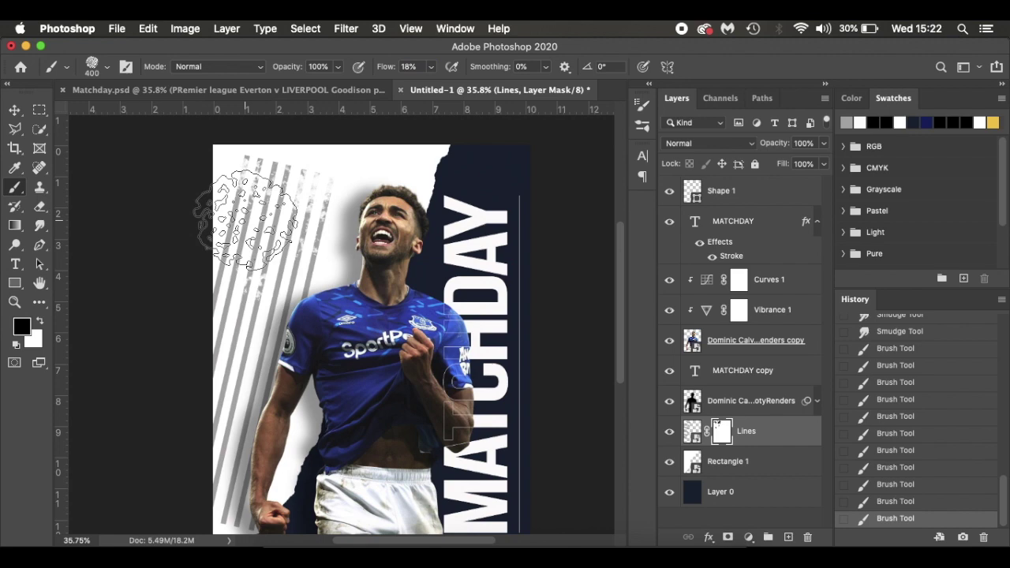
left_click(244, 491)
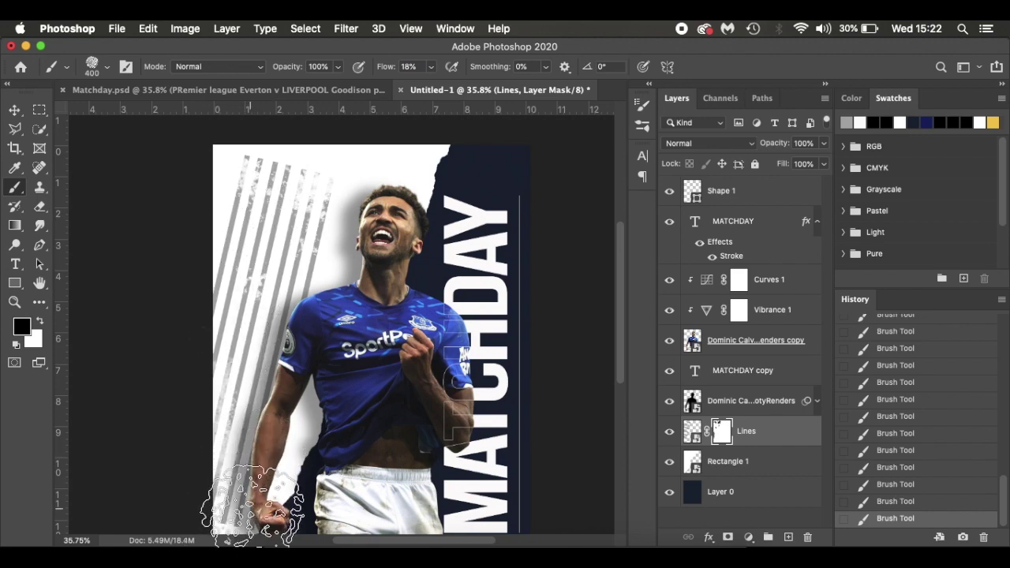
scroll(236, 473, "down", 5)
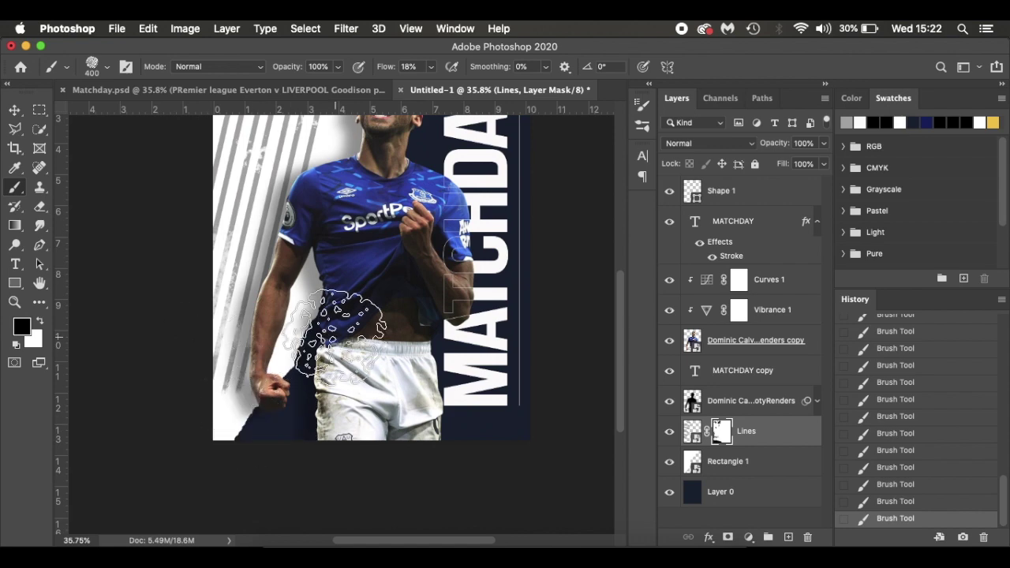
scroll(317, 263, "up", 2)
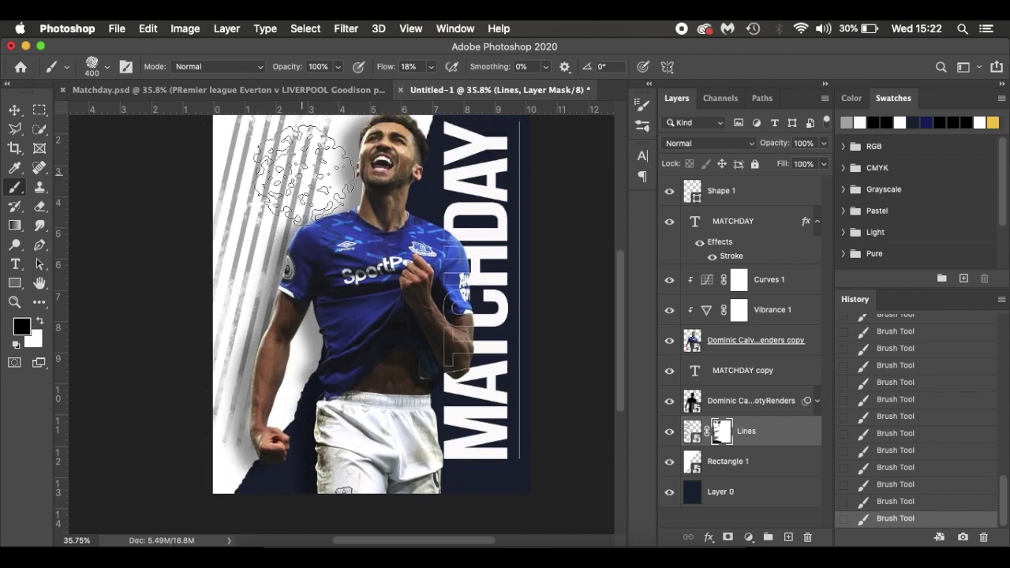
scroll(284, 268, "up", 2)
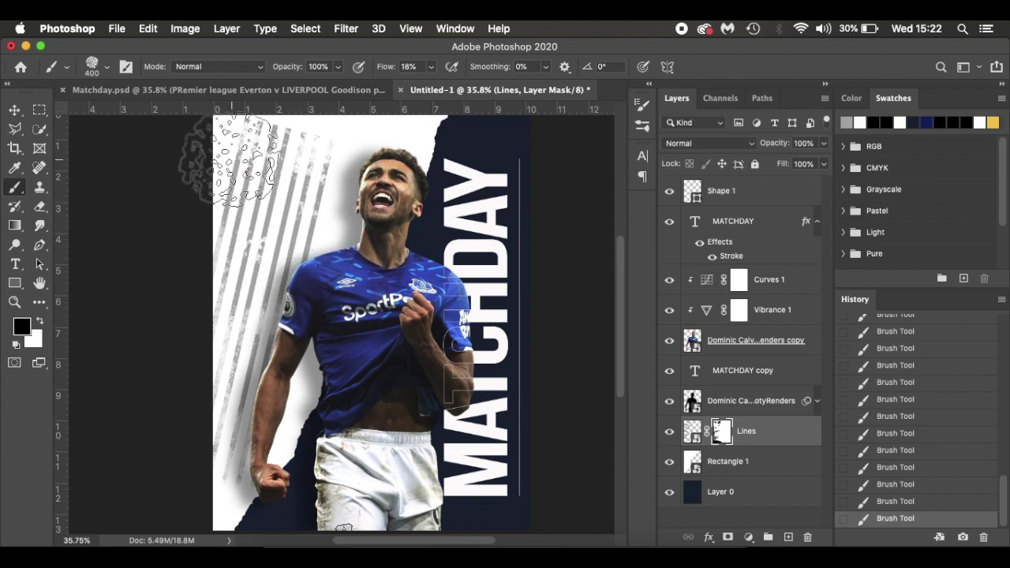
- Set the Lines layer's opacity to 60% and fade the bars beside the player's head further on the mask
left_click_drag(776, 150, 760, 149)
scroll(355, 316, "up", 2)
mouse_move(331, 213)
left_mouse_down()
mouse_move(245, 300)
mouse_move(264, 250)
mouse_move(289, 254)
mouse_move(292, 269)
left_mouse_up()
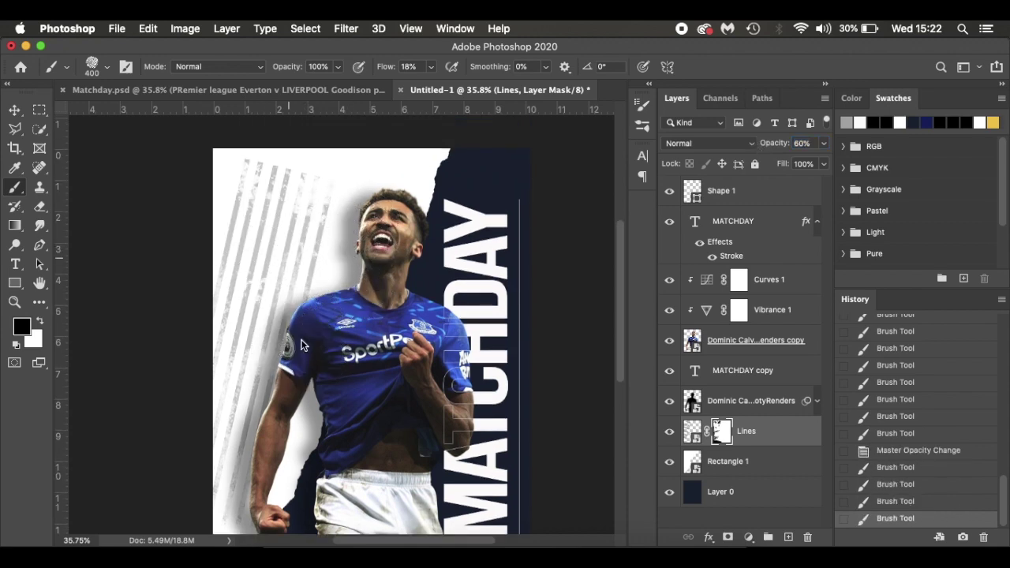
- Undo the latest broad stroke across the upper bars and add shorter texture strokes on the mask between the poster's edge and the player
left_click_drag(268, 237, 326, 230)
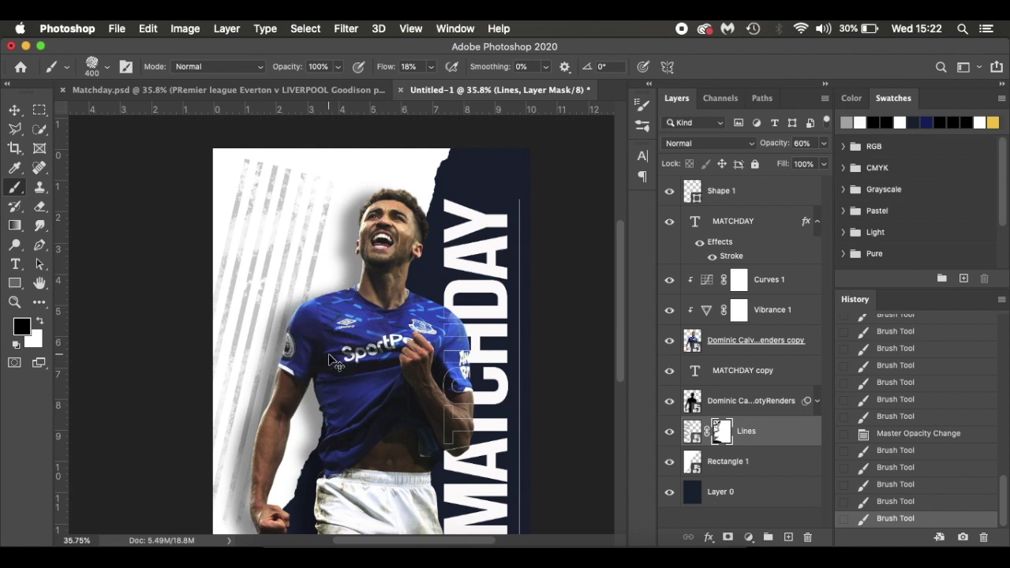
key("super+z")
left_click_drag(256, 237, 264, 244)
mouse_move(260, 241)
left_mouse_down()
mouse_move(276, 258)
mouse_move(277, 284)
left_mouse_up()
left_click_drag(278, 292, 278, 316)
mouse_move(270, 210)
left_mouse_down()
mouse_move(242, 181)
mouse_move(266, 248)
mouse_move(232, 232)
left_mouse_up()
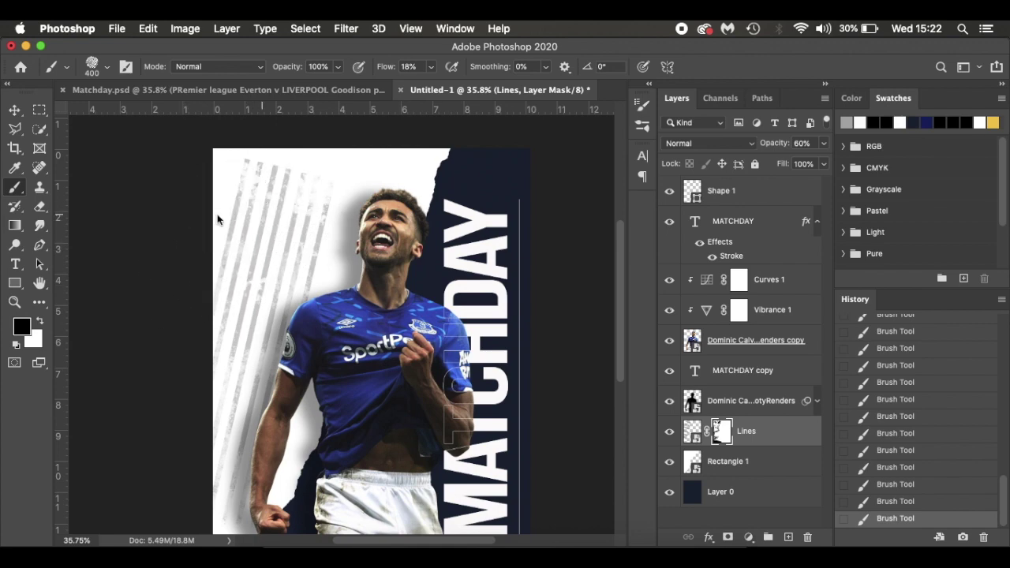
- Add another grunge texture stroke to the Lines mask across the upper bars and finish brushing
mouse_move(303, 243)
left_mouse_down()
mouse_move(291, 202)
mouse_move(322, 156)
mouse_move(204, 136)
mouse_move(398, 146)
mouse_move(271, 169)
left_mouse_up()
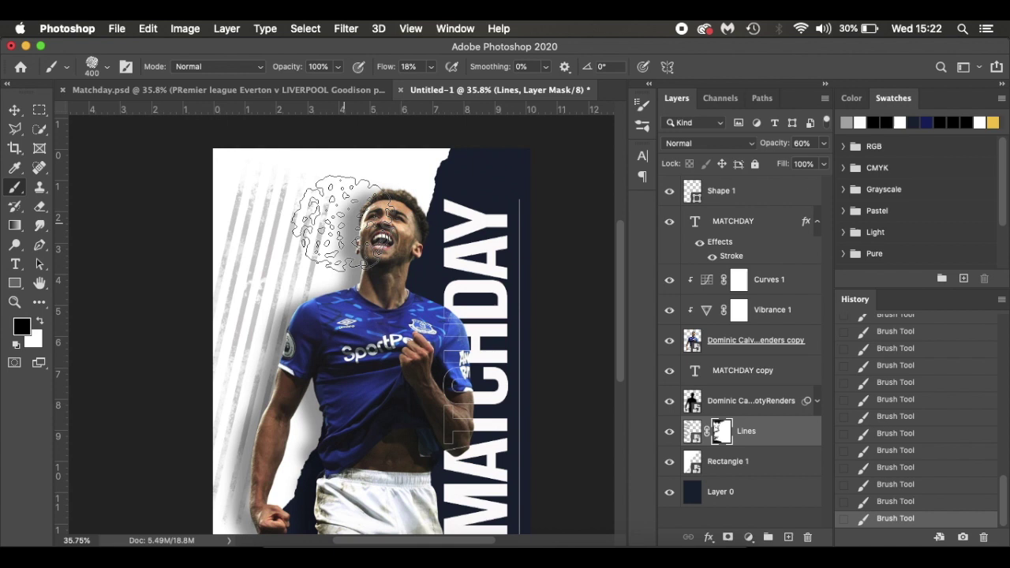
key("v")
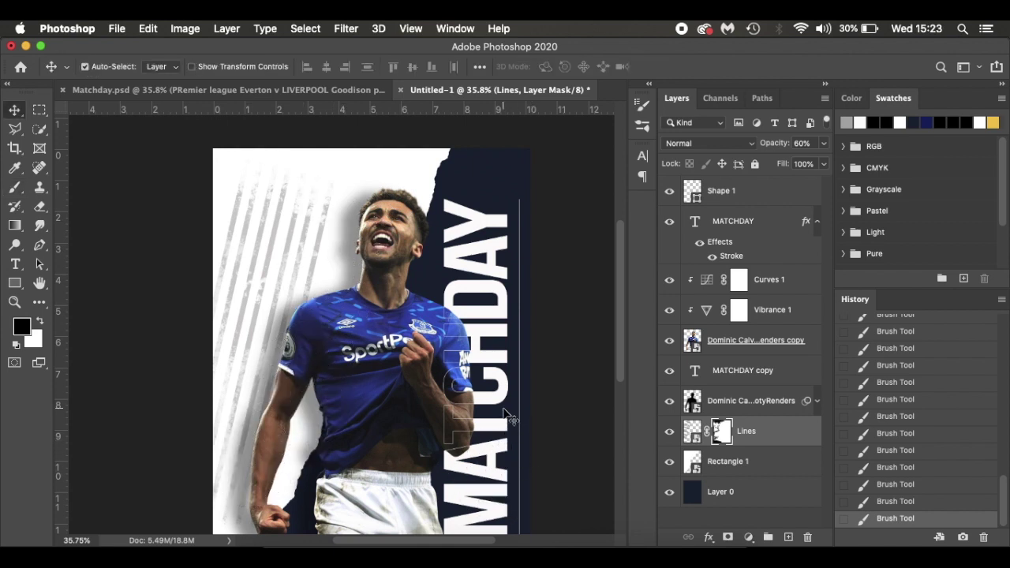
scroll(507, 422, "down", 2)
scroll(507, 418, "up", 2)
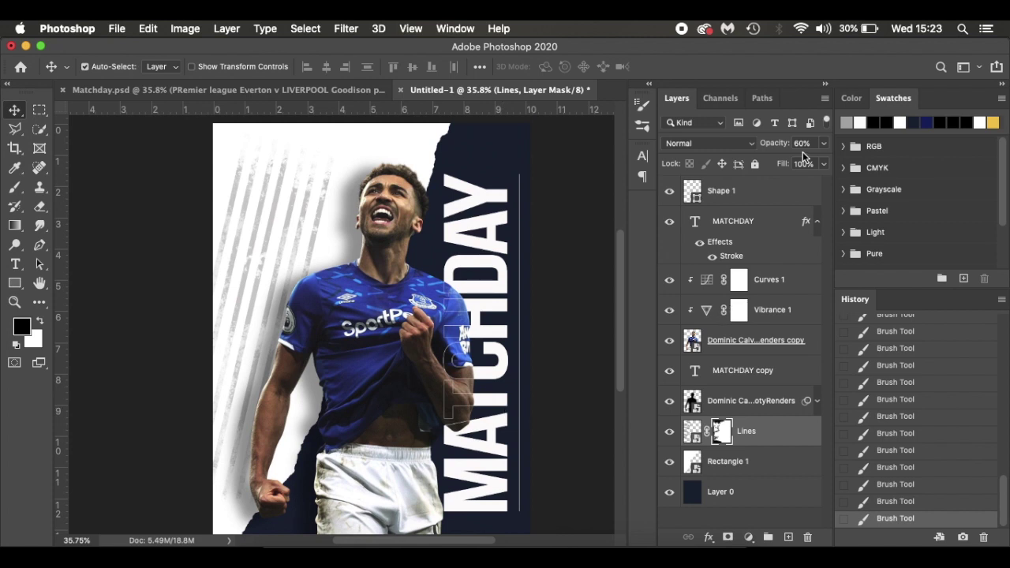
- Place Everton_FC_logo from the Badges / Logo's folder above Shape 1 and shrink it into the poster's upper-left corner
left_click(782, 205)
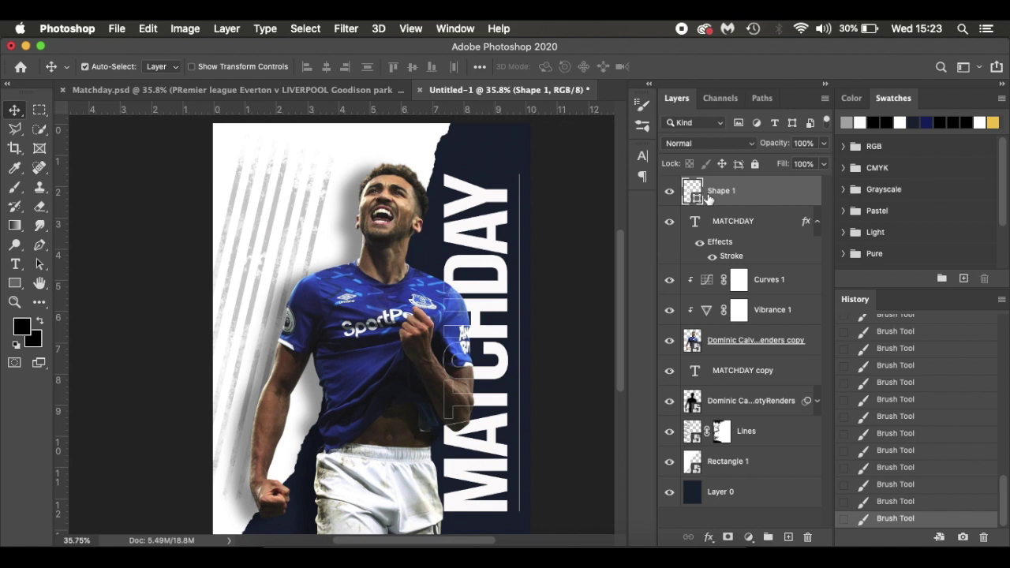
left_click(672, 193)
left_click(671, 192)
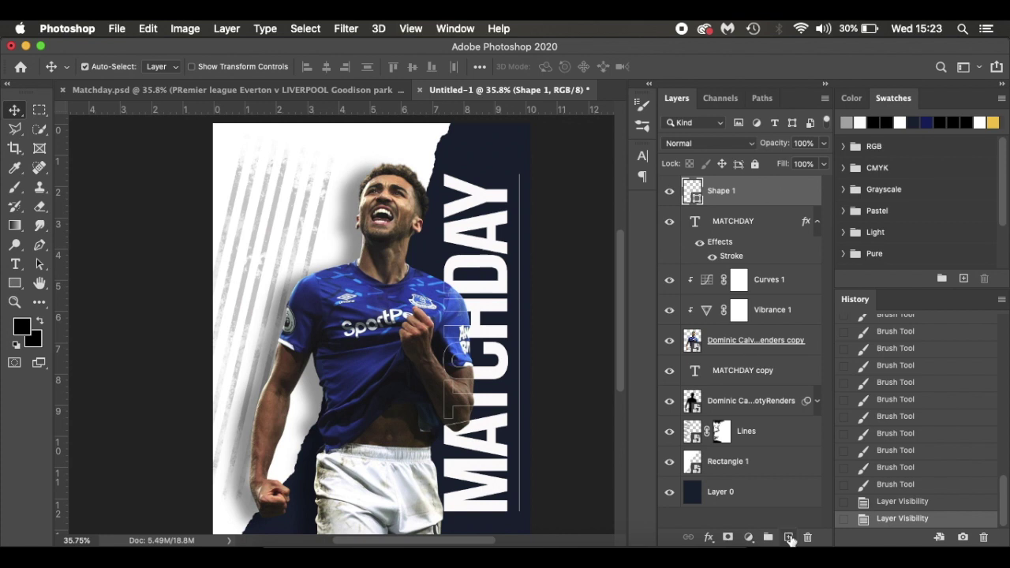
left_click(282, 553)
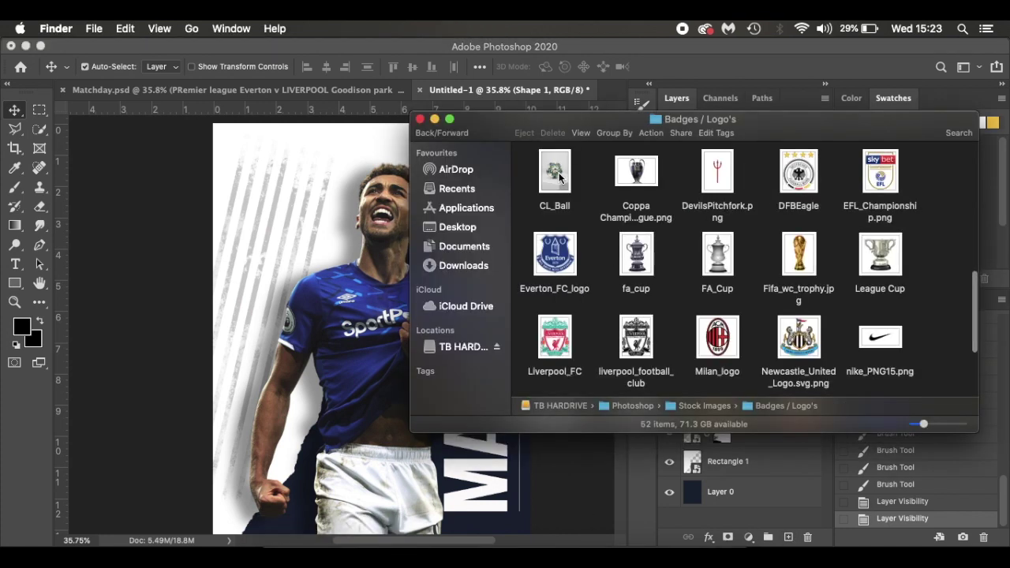
left_click_drag(560, 257, 273, 179)
left_click_drag(530, 167, 264, 149)
key("Return")
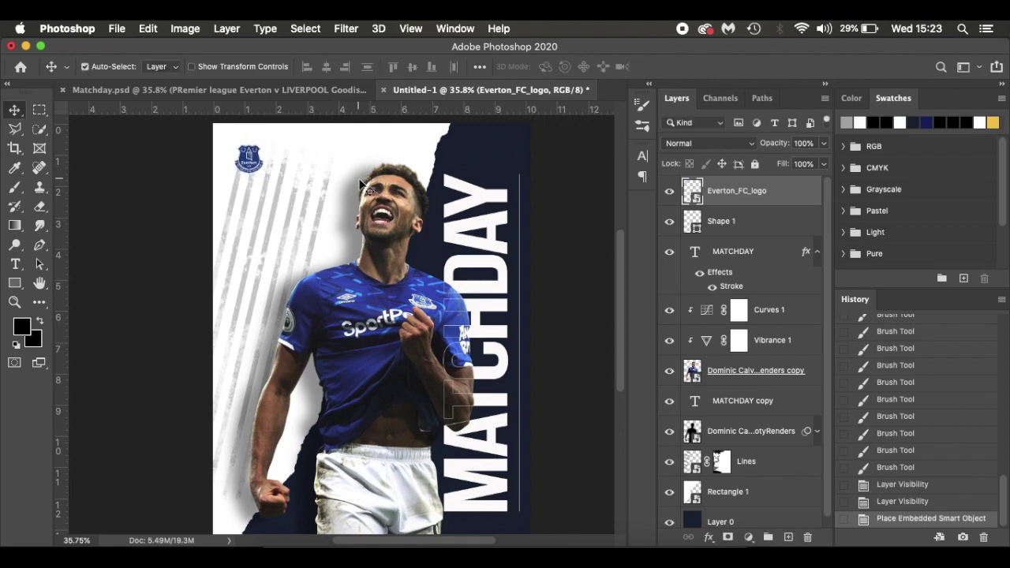
- Find Arsenal-logo in the Badges / Logo's folder and place it on the poster above the Everton badge layer
left_click(280, 557)
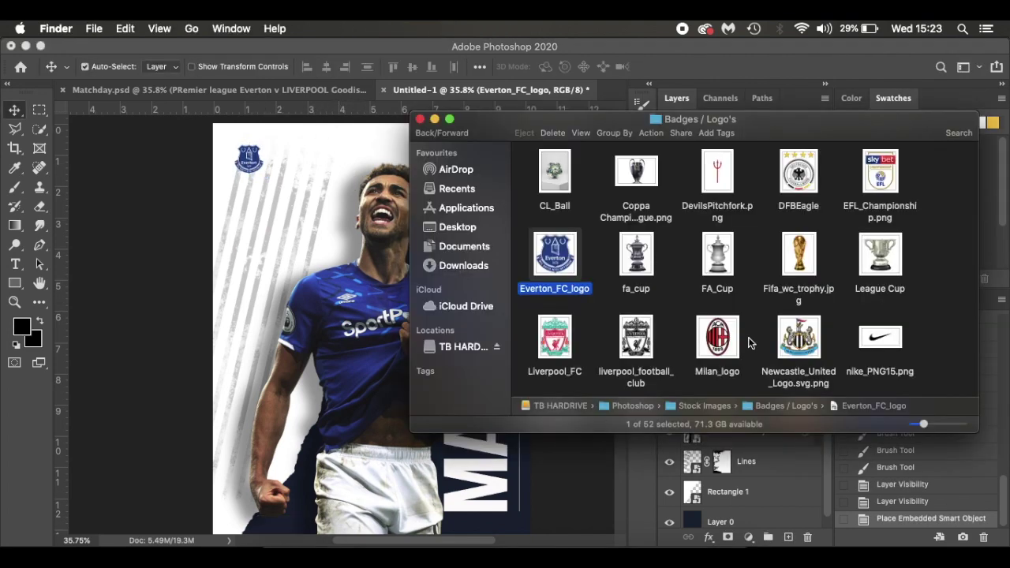
scroll(737, 281, "down", 5)
scroll(737, 281, "up", 6)
scroll(737, 276, "up", 4)
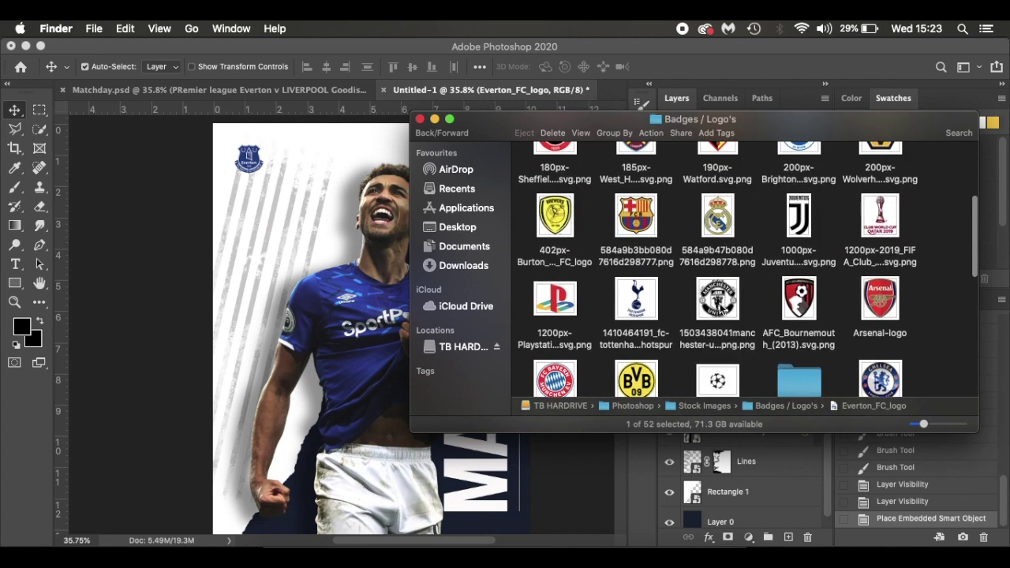
left_click_drag(887, 298, 269, 201)
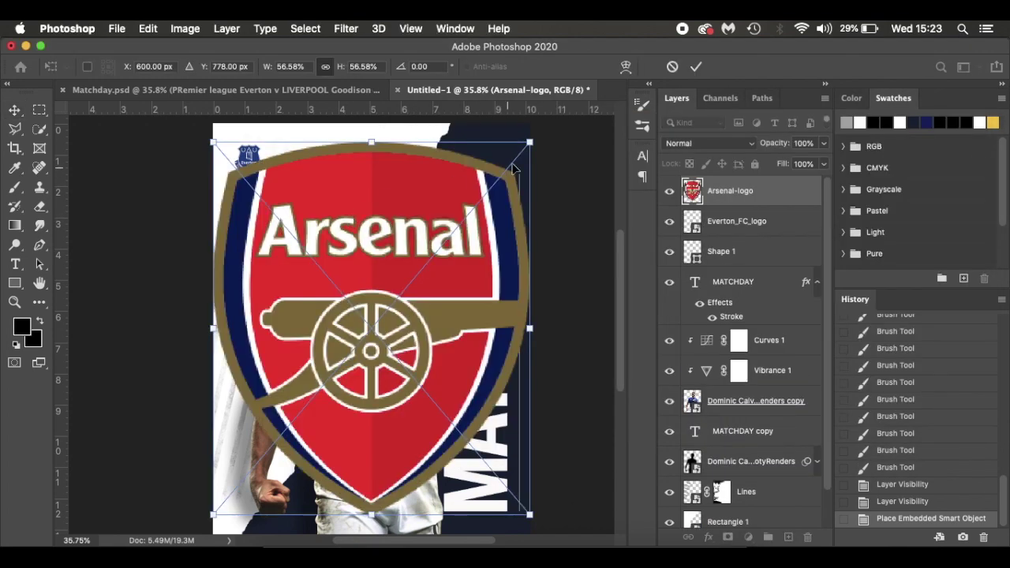
- Scale the Arsenal badge to 4.36%, position it just right of the Everton badge and nudge it slightly up
left_click_drag(531, 140, 300, 153)
scroll(310, 214, "up", 3)
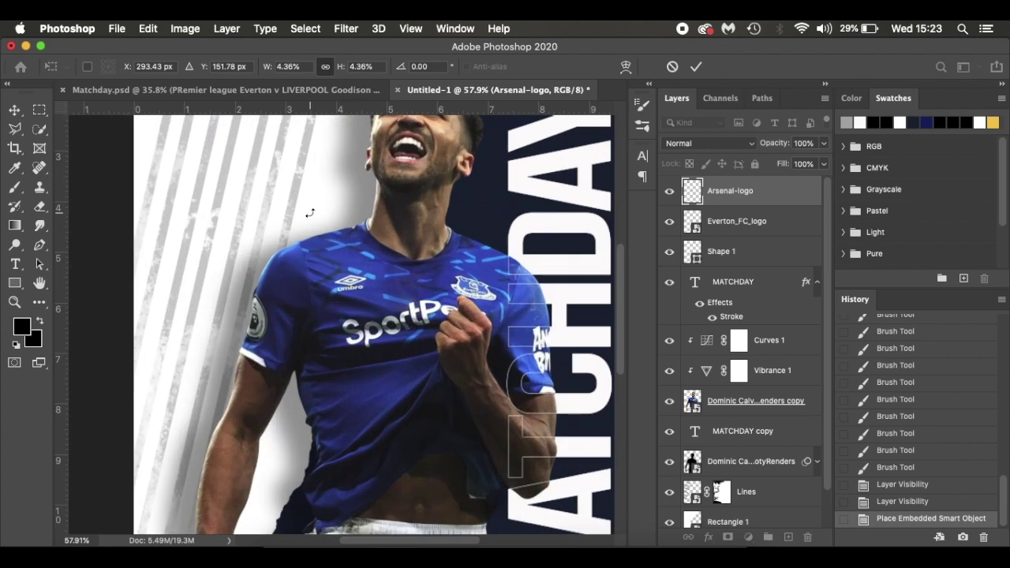
scroll(310, 213, "up", 5)
scroll(310, 214, "left", 2)
left_click_drag(348, 270, 333, 265)
key("Return")
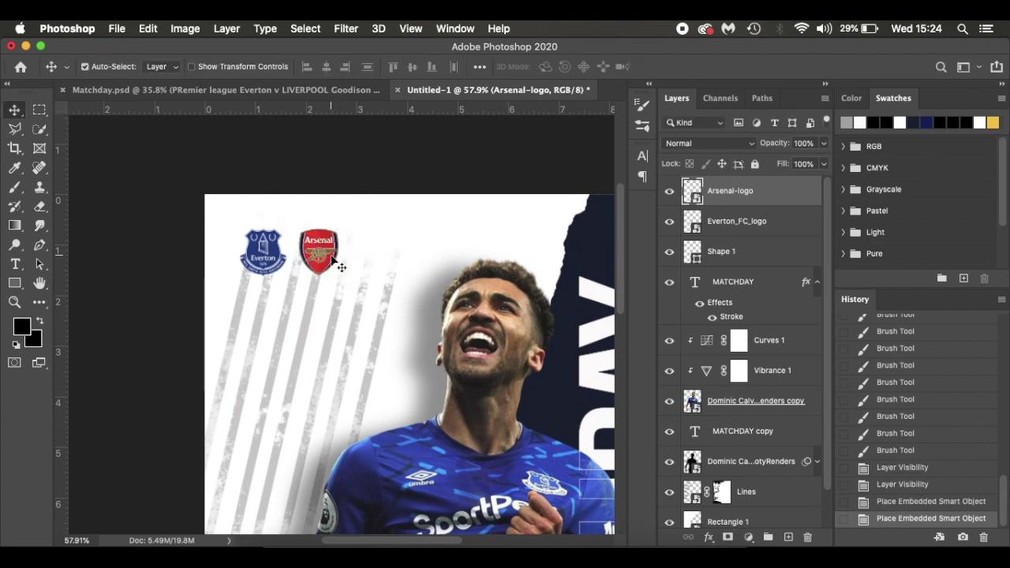
key("Up")
key("Up")
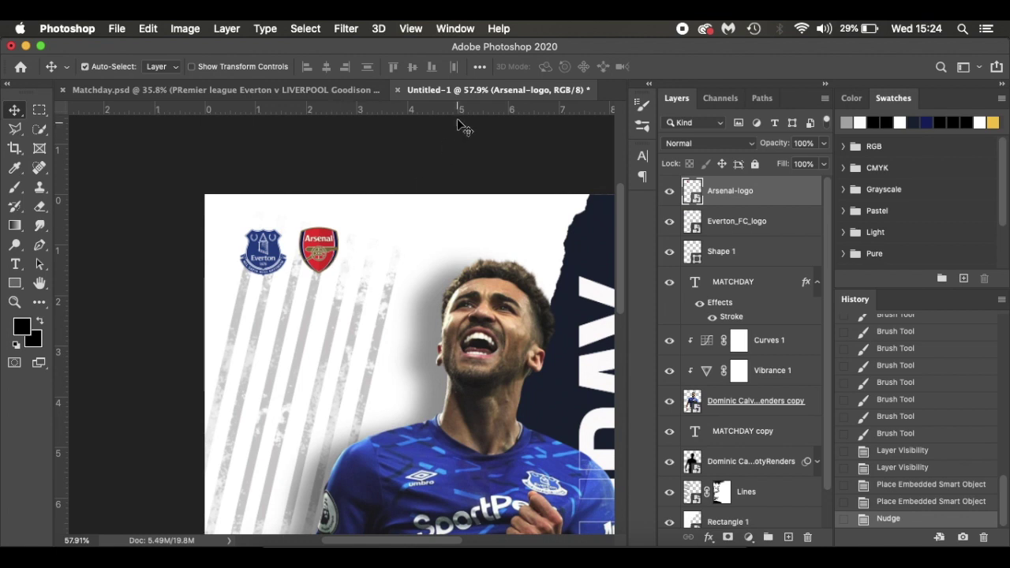
- Add horizontal guides along the lower and upper edges of the Everton badge
left_click(787, 230)
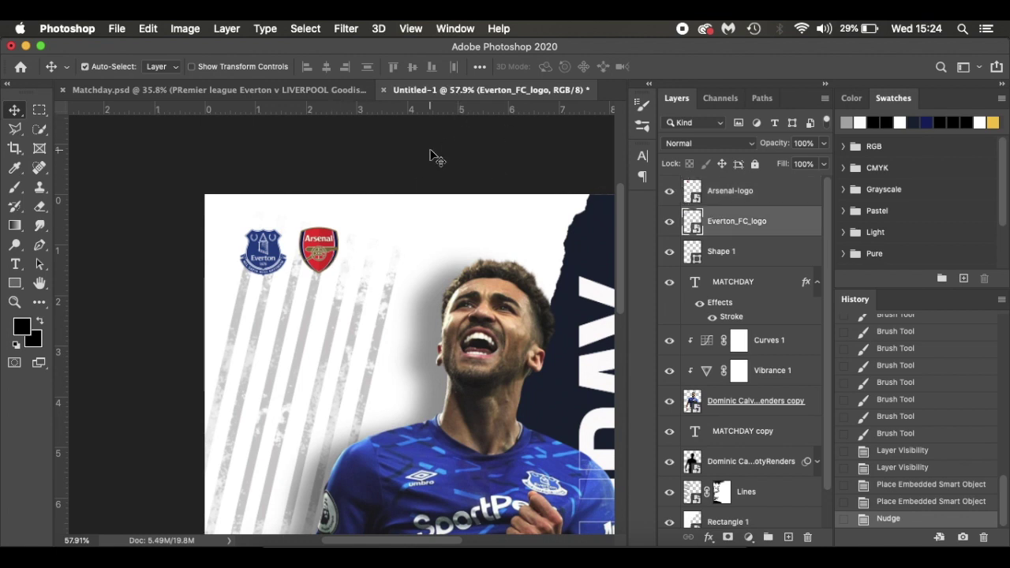
left_click_drag(420, 109, 408, 277)
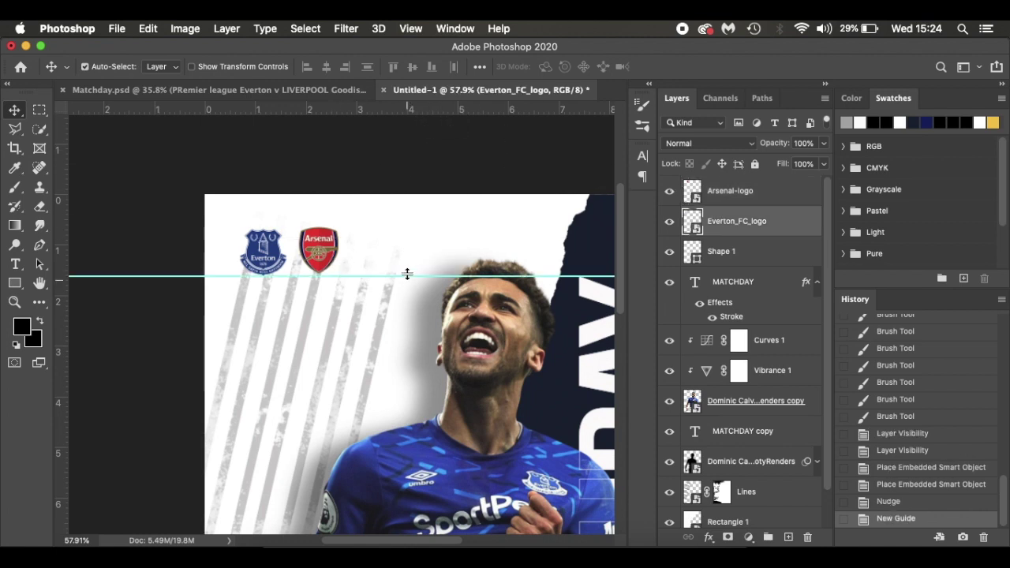
left_click_drag(444, 108, 440, 228)
- Enlarge the Arsenal badge to 4.69% to fit between the guides and remove both guides
left_click(332, 254)
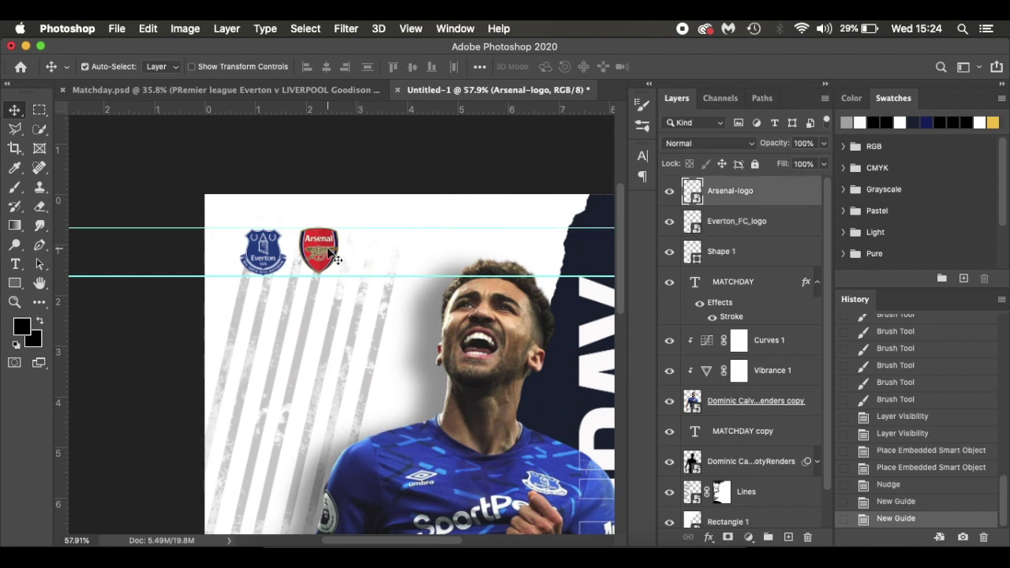
key("super+t")
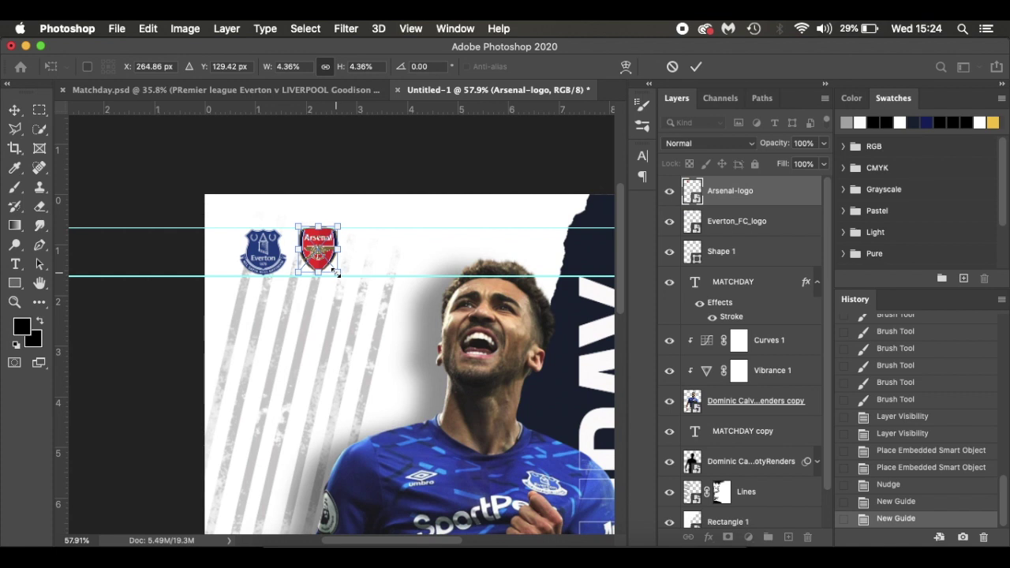
left_click_drag(337, 273, 339, 277)
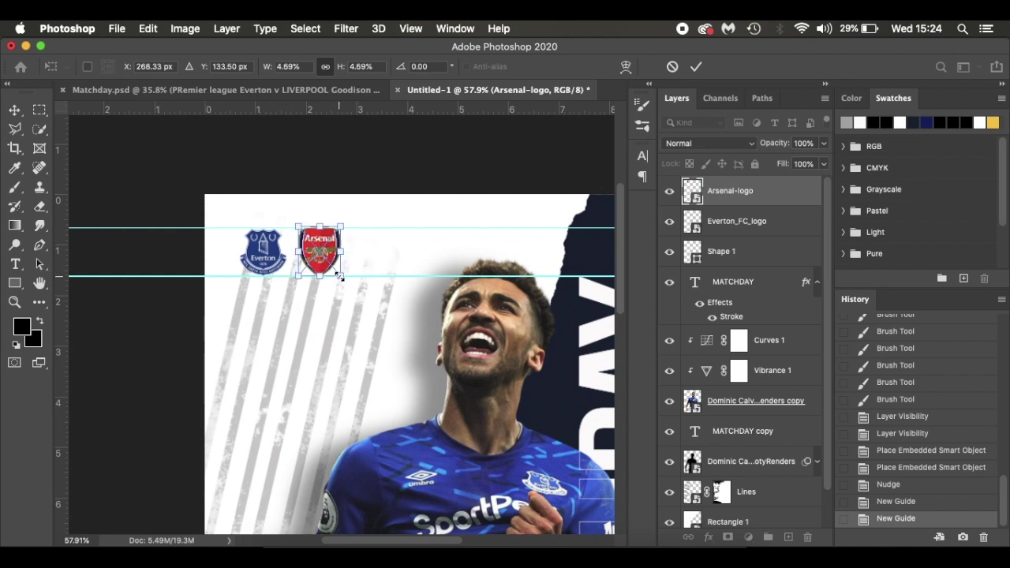
key("Return")
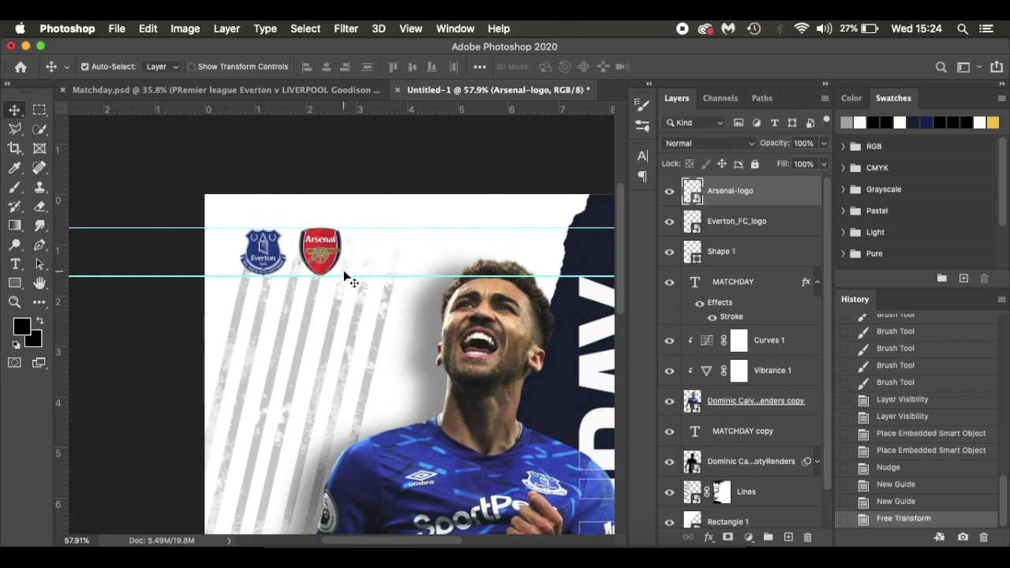
left_click_drag(423, 228, 423, 104)
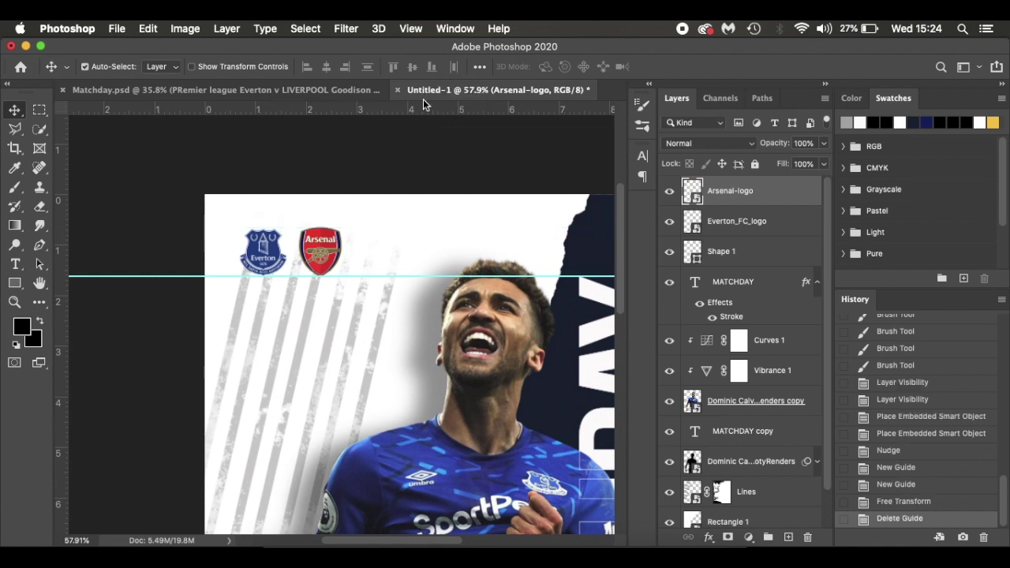
left_click_drag(397, 278, 402, 62)
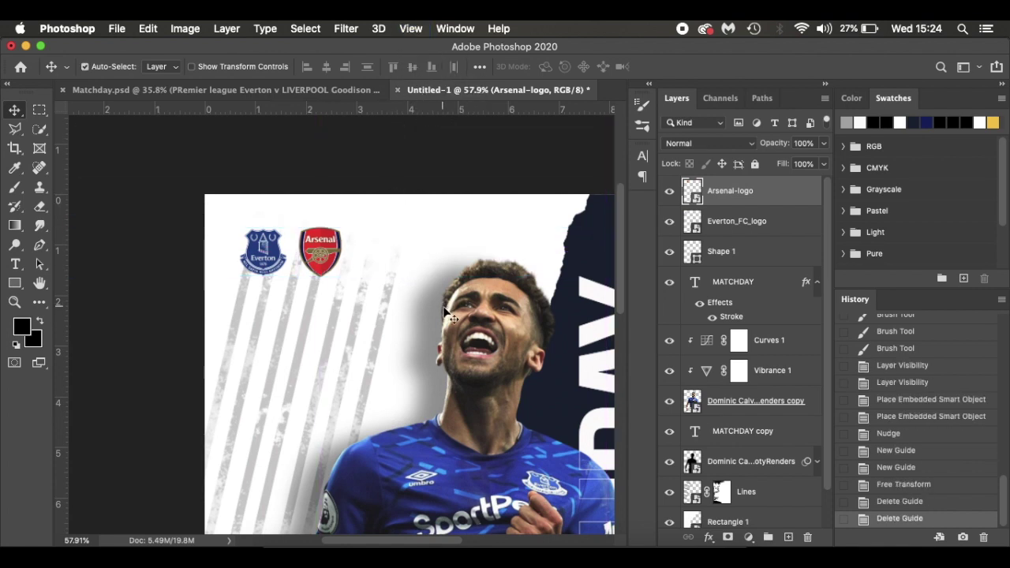
- Add the black text EVERTON V ARSENAL below the badges in Bebas Neue Regular at 12.01 pt
key("t")
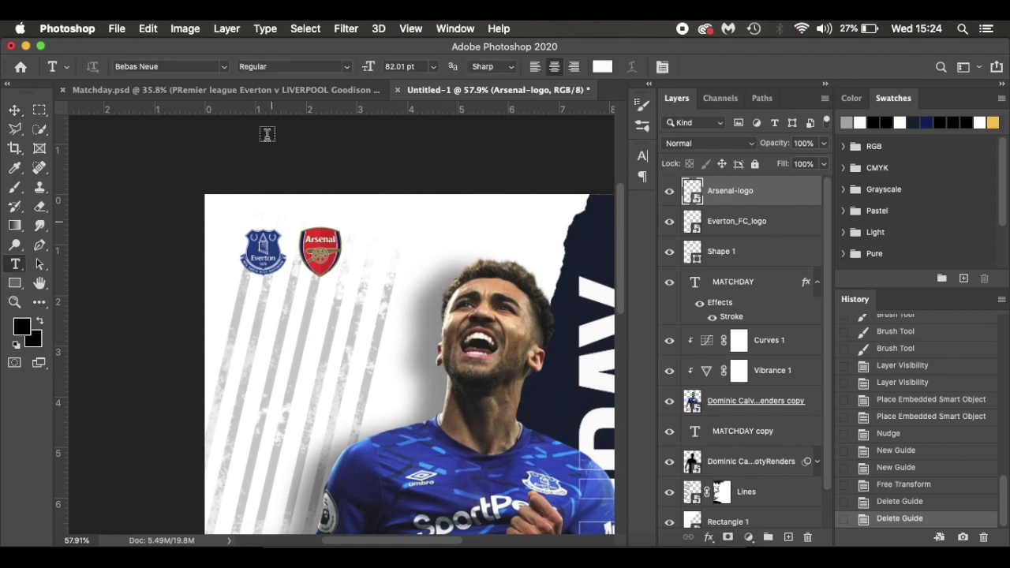
left_click_drag(369, 67, 312, 74)
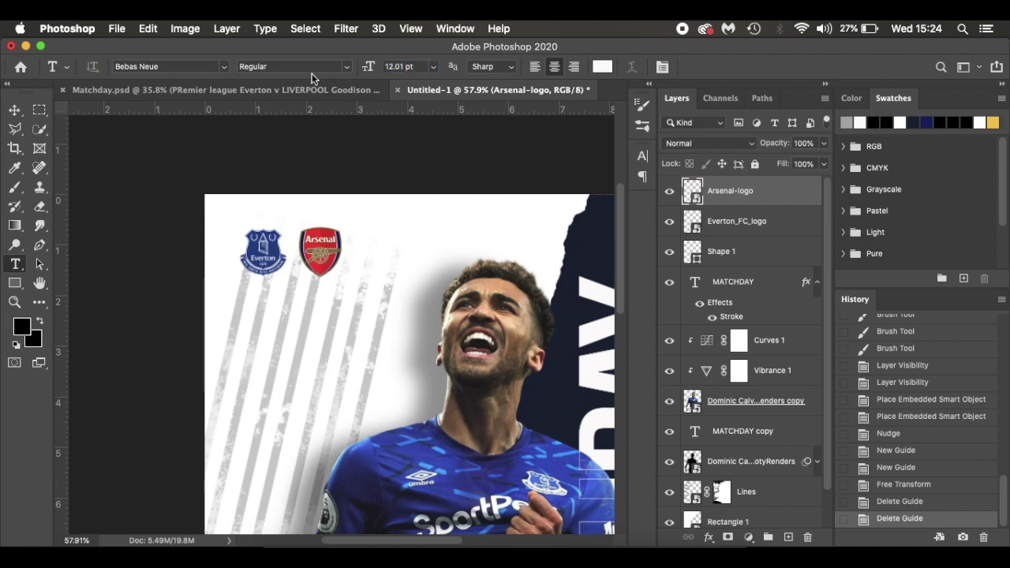
left_click(273, 357)
key("BackSpace")
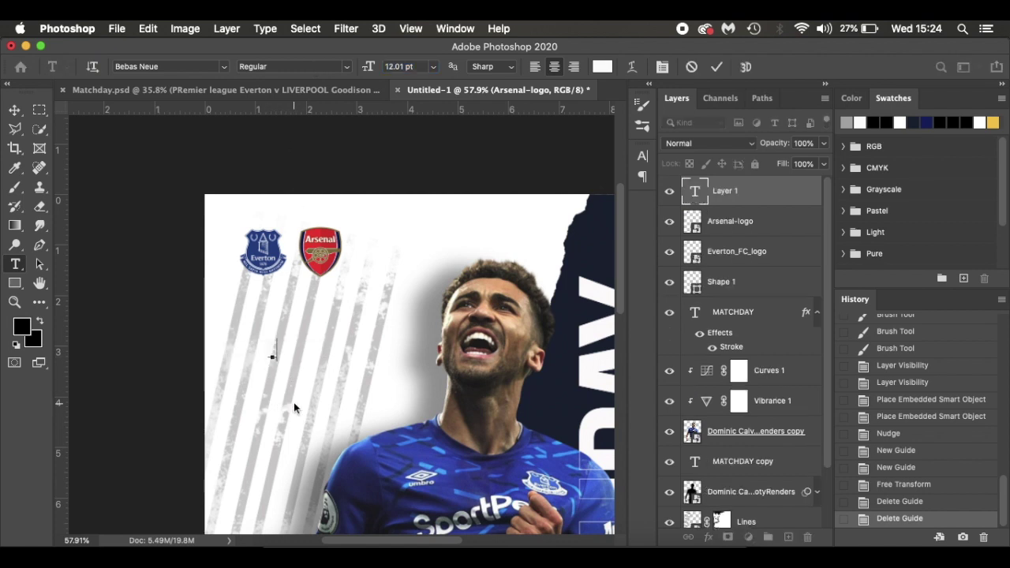
left_click(602, 67)
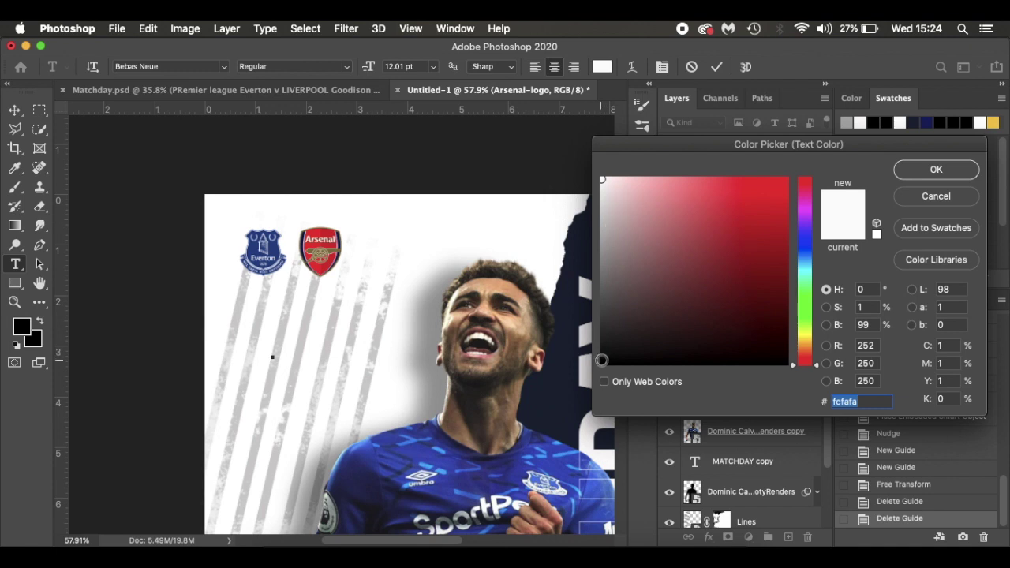
left_click(604, 356)
left_click(904, 172)
type("EVERTON ")
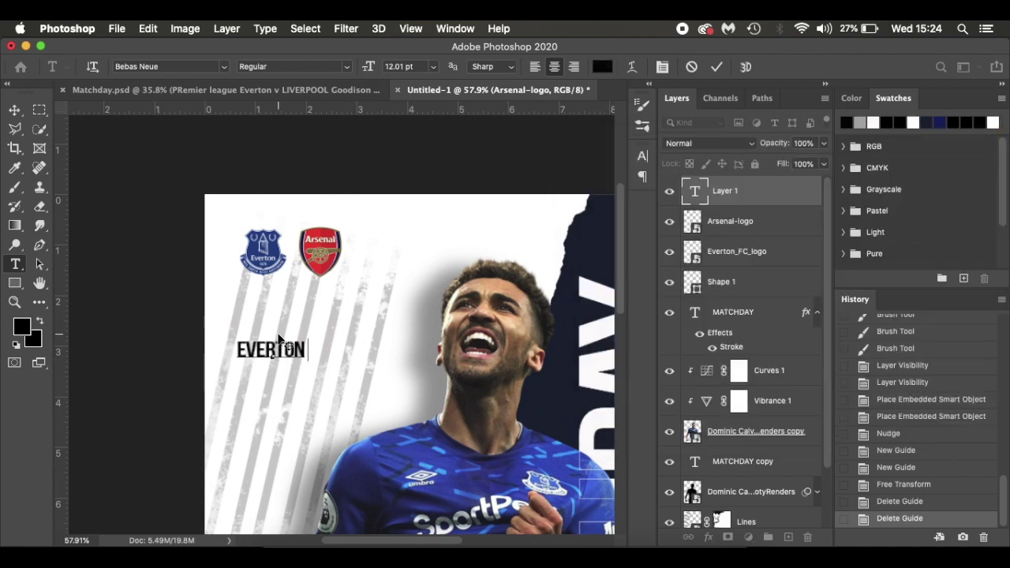
type("V ARS")
key("BackSpace")
type("RSENAL")
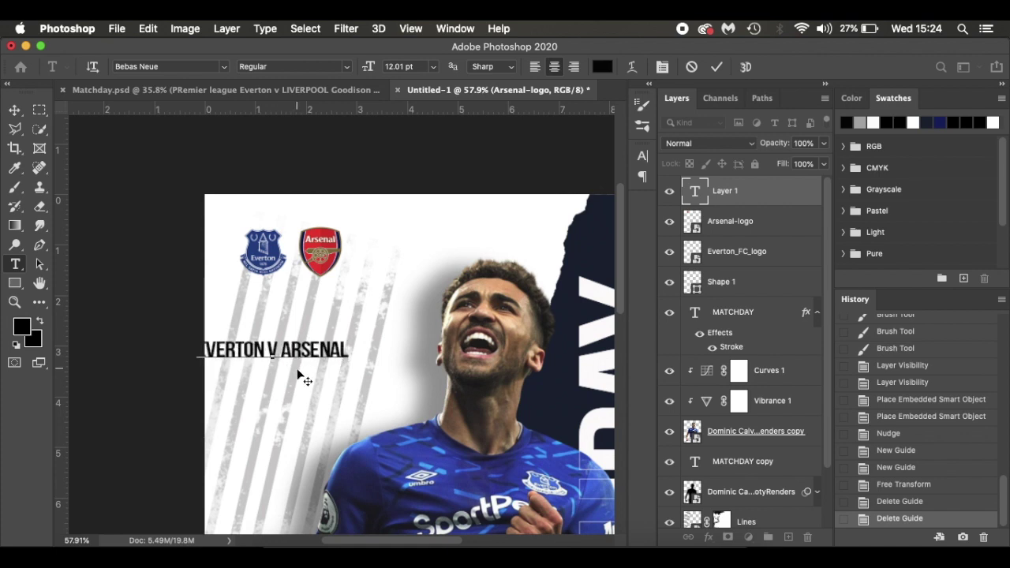
- Set the EVERTON V ARSENAL text to 8.01 pt and centre it directly beneath the two badges
left_click_drag(301, 407, 329, 362)
key("super+a")
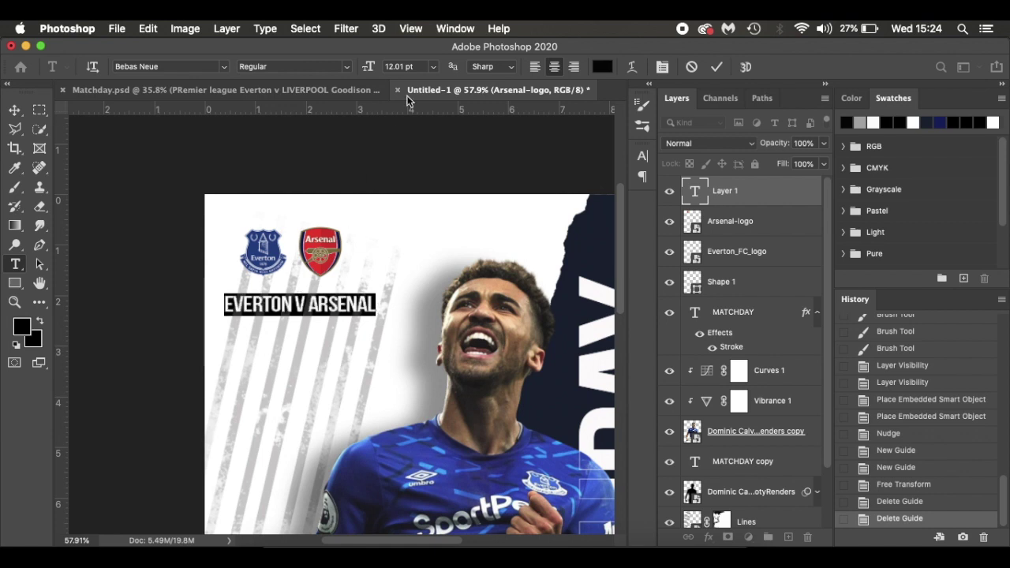
left_click_drag(374, 70, 365, 69)
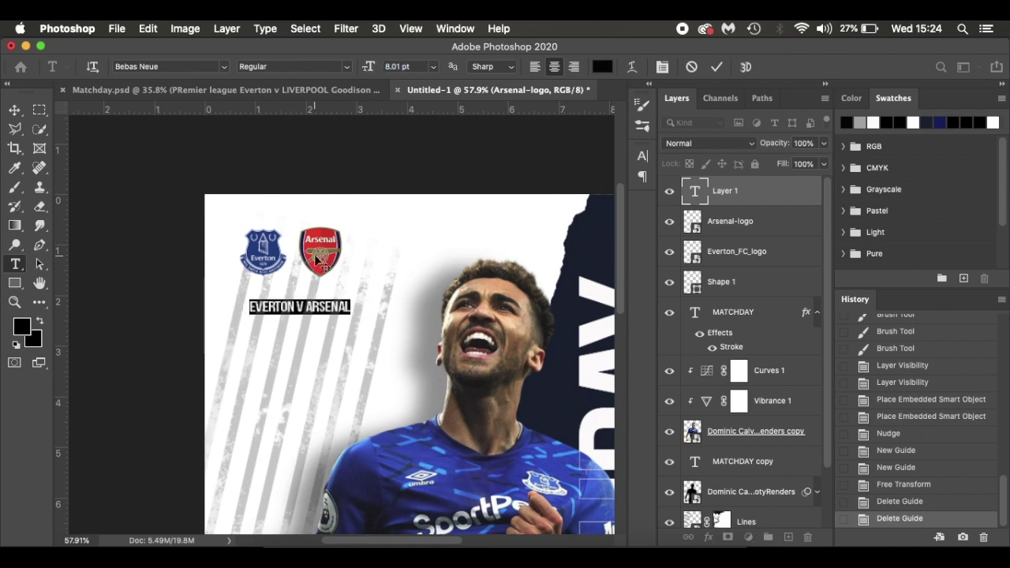
left_click_drag(311, 354, 300, 343)
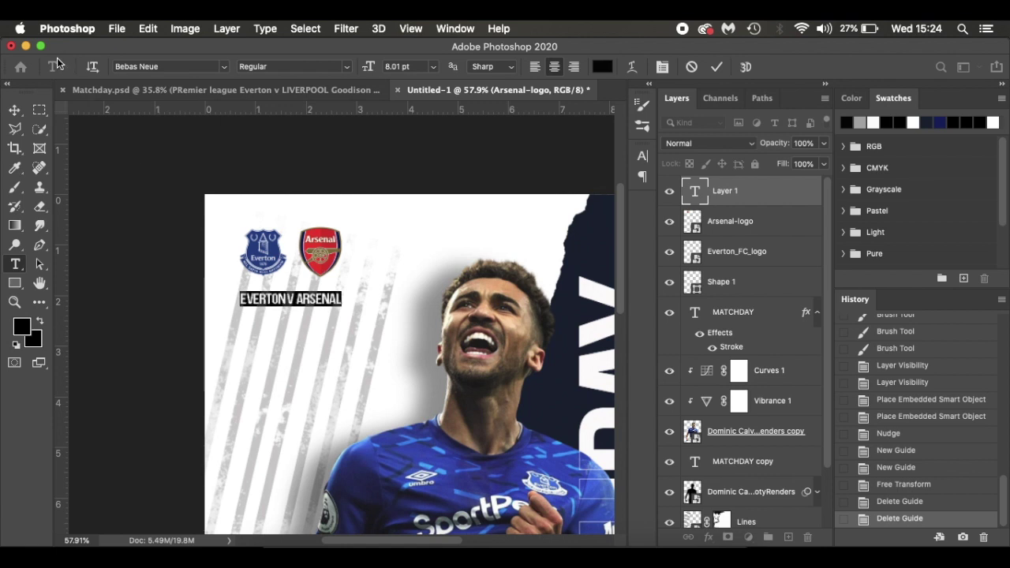
left_click(14, 110)
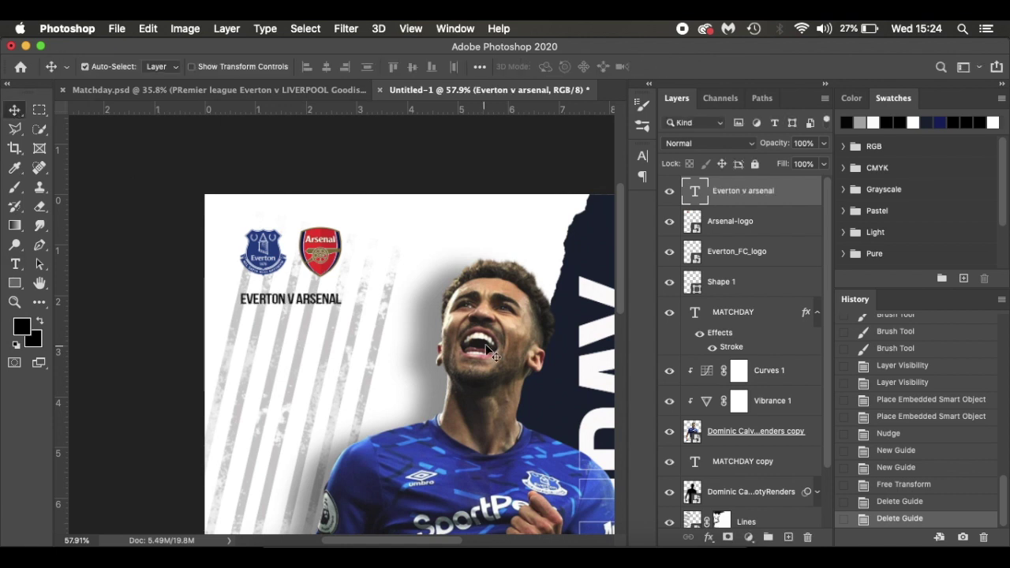
- Add vertical guides at the Everton badge's left edge and the Arsenal badge's right edge, and nudge the Everton badge to align
left_click(778, 252)
left_click_drag(61, 256, 241, 274)
left_click_drag(63, 325, 341, 322)
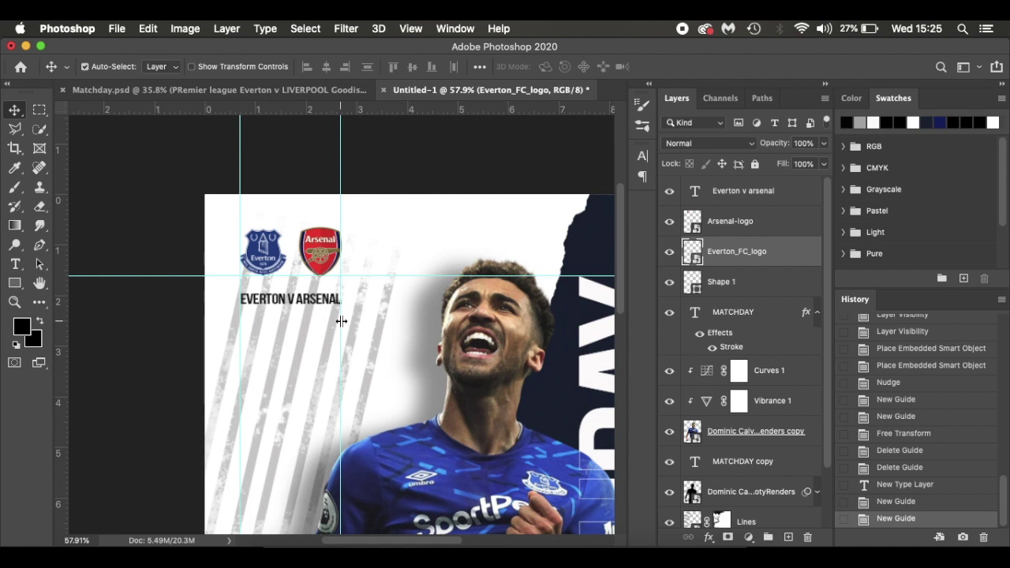
key("Left")
key("Right")
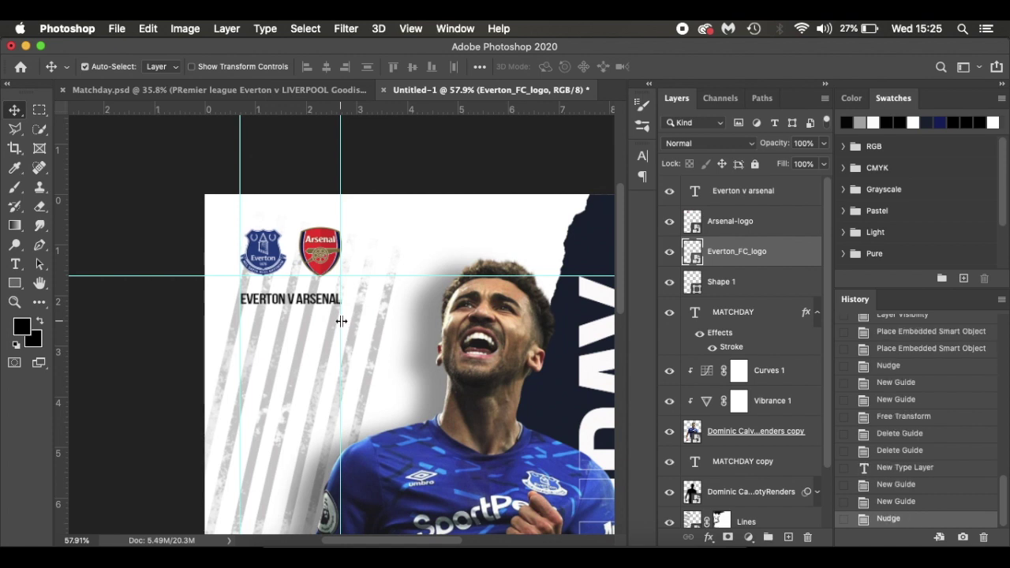
- Nudge the EVERTON V ARSENAL text slightly left to align it between the vertical guides, and hide the guides
key("t")
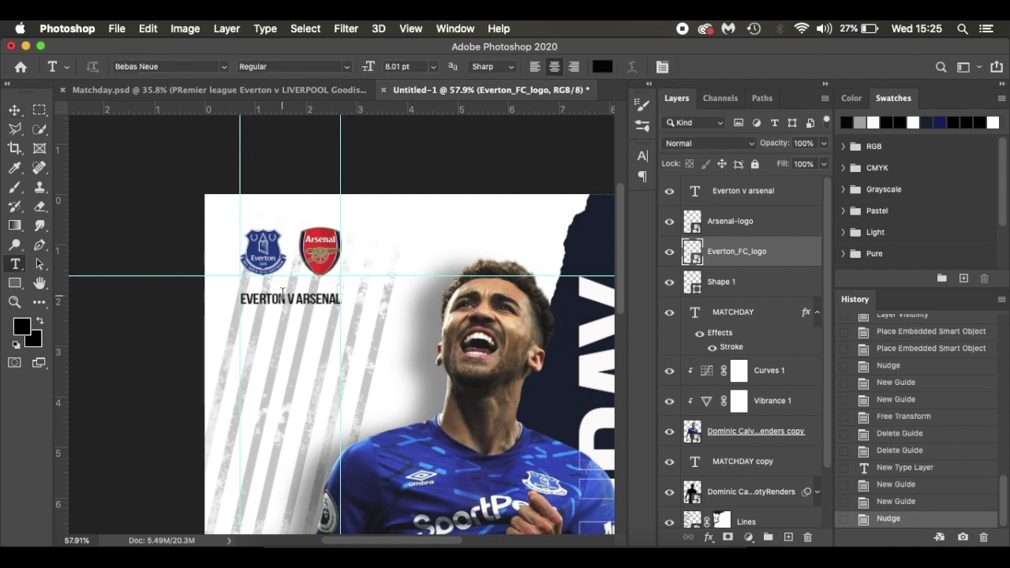
left_click(282, 295)
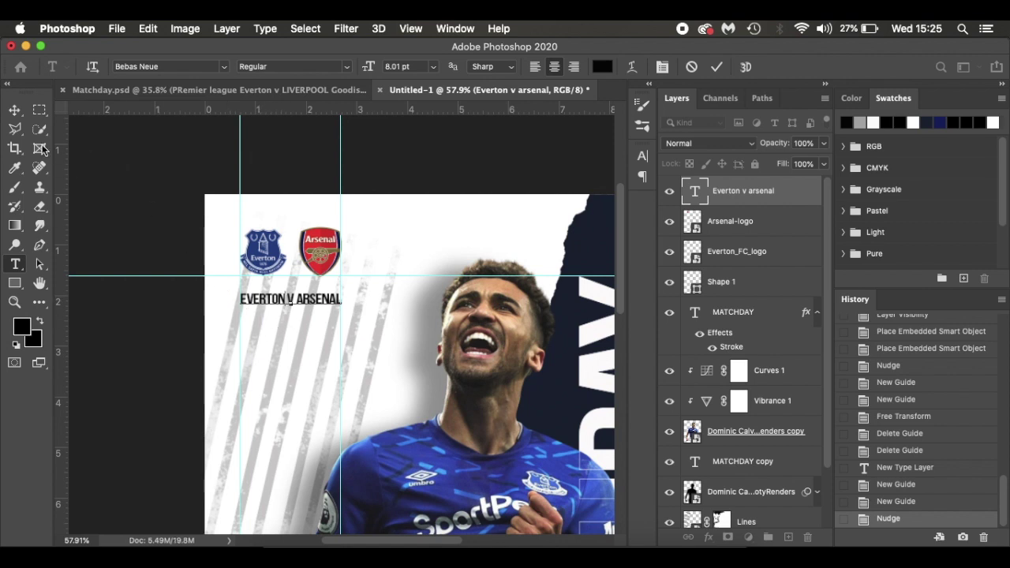
left_click(15, 112)
key("Left")
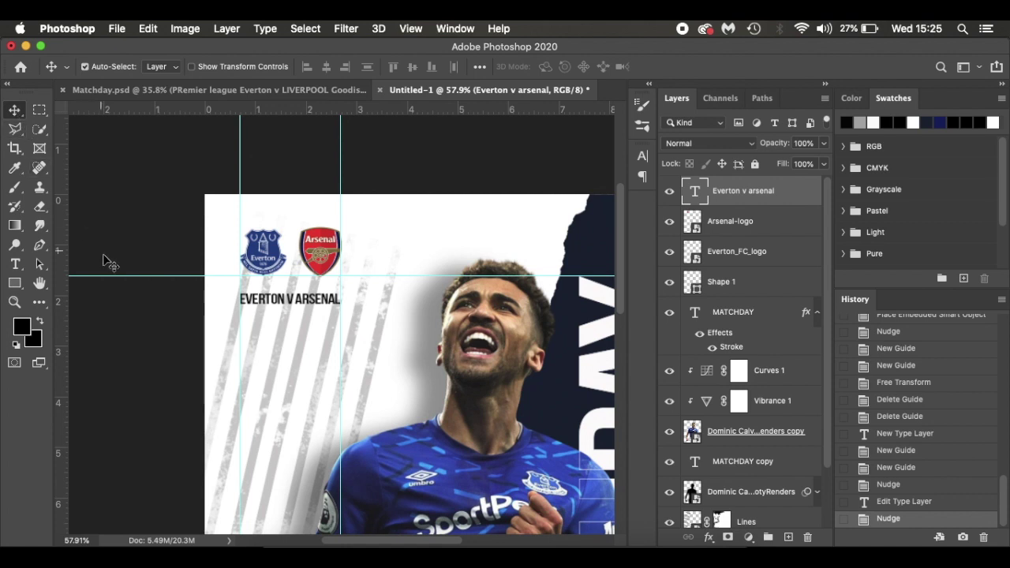
key("super+semicolon")
- Add a Levels adjustment layer above all layers with input black level 11 and output black level 24
scroll(291, 334, "down", 3)
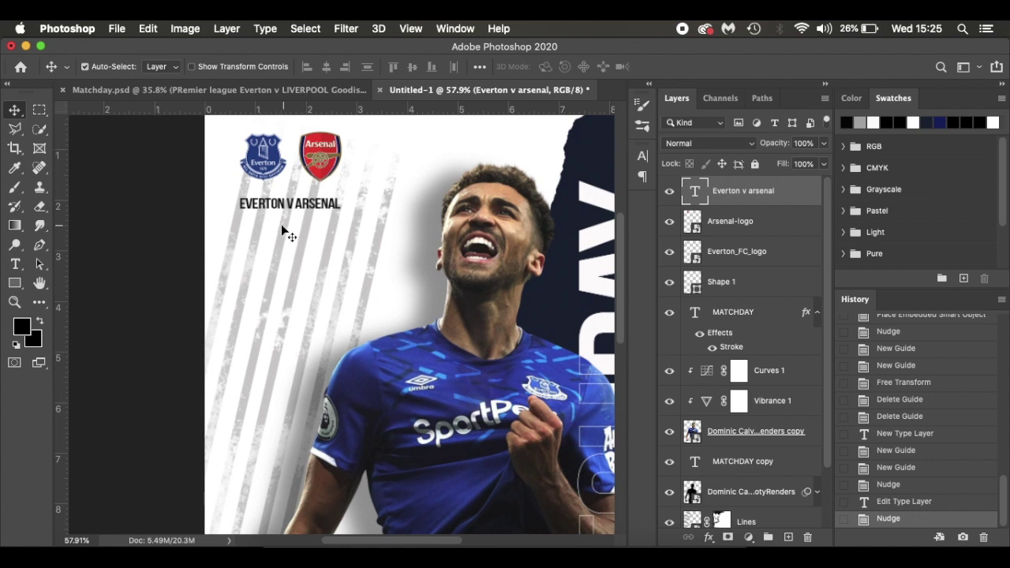
scroll(313, 325, "down", 1)
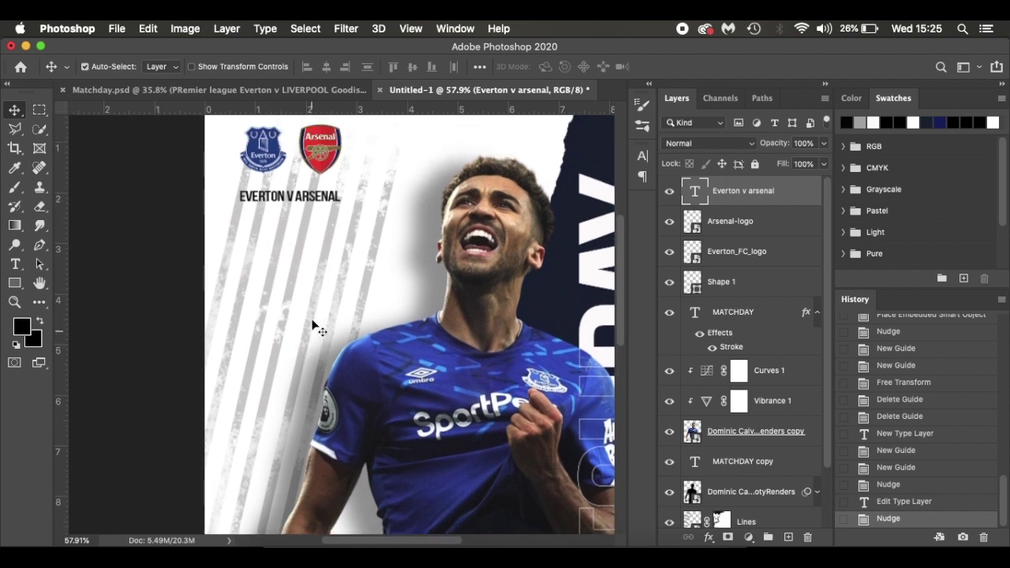
scroll(313, 325, "up", 3)
key("super+0")
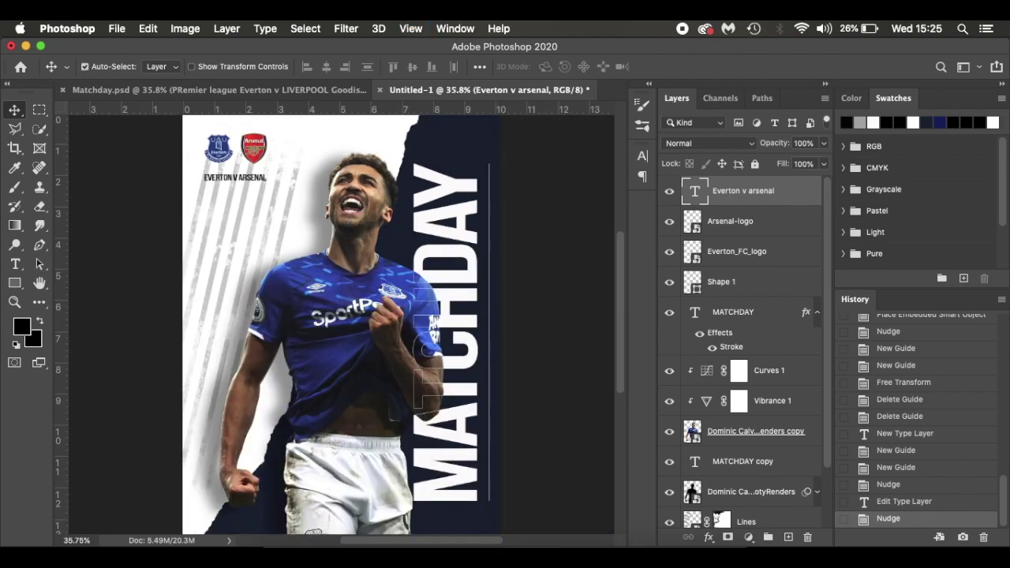
left_click(748, 536)
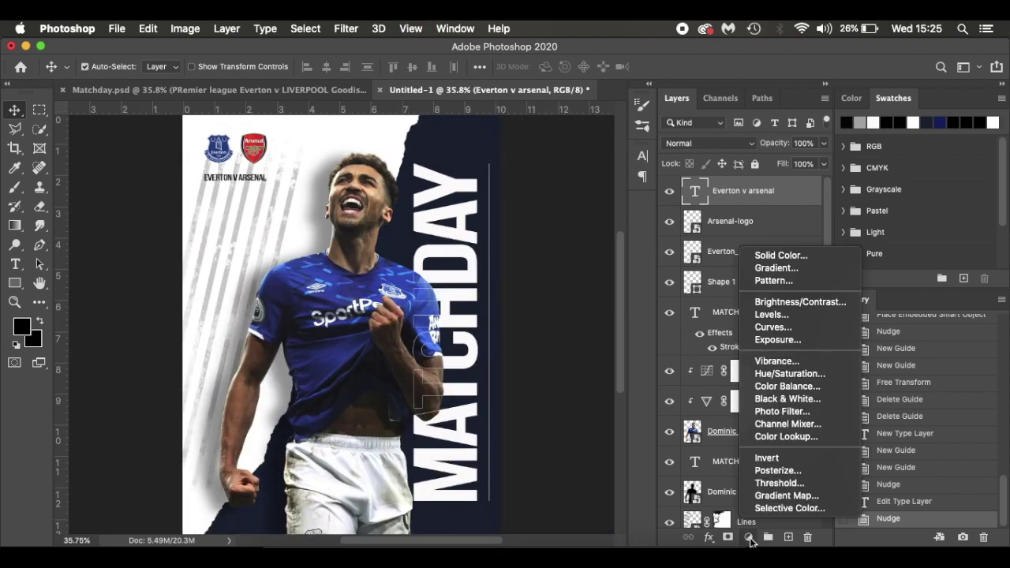
left_click(771, 314)
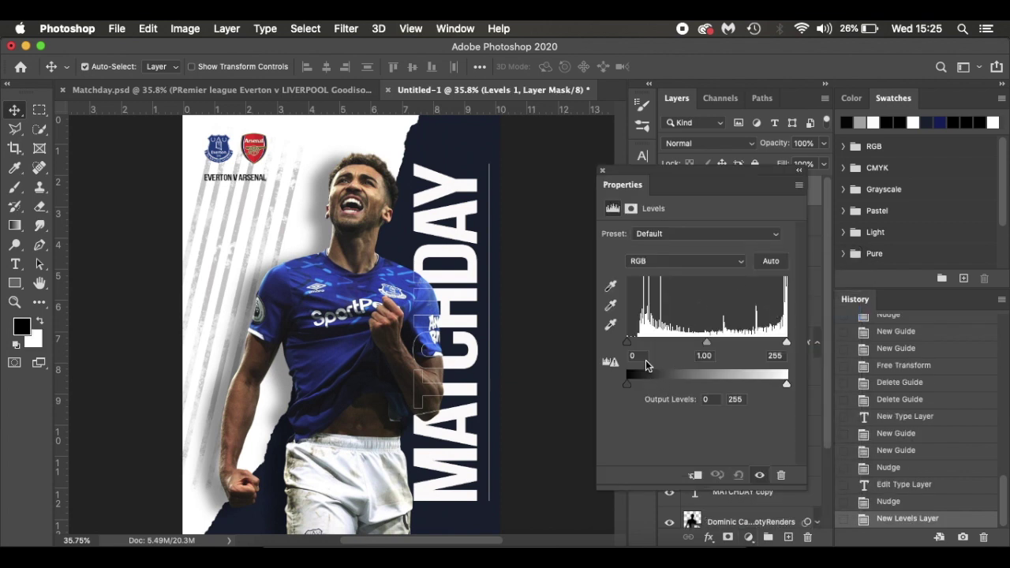
left_click_drag(627, 345, 633, 343)
mouse_move(628, 387)
left_mouse_down()
mouse_move(664, 387)
mouse_move(641, 384)
left_mouse_up()
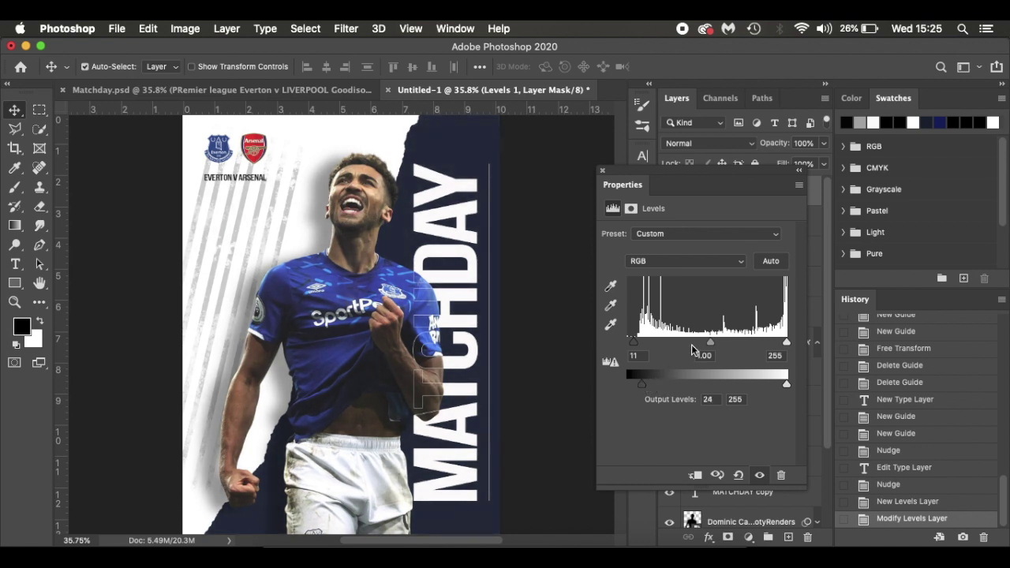
- Set the Levels adjustment's output range to 30 and 233 for a faded look, and close its properties
left_click_drag(711, 343, 710, 344)
mouse_move(789, 343)
left_mouse_down()
mouse_move(776, 350)
mouse_move(805, 345)
left_mouse_up()
left_click_drag(785, 386, 772, 385)
left_click_drag(641, 387, 646, 386)
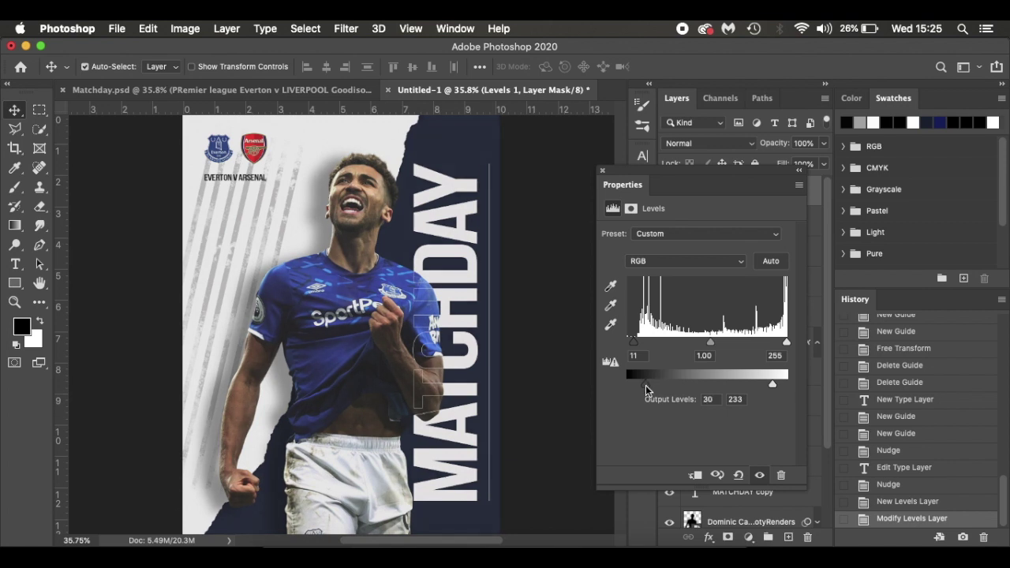
left_click(602, 171)
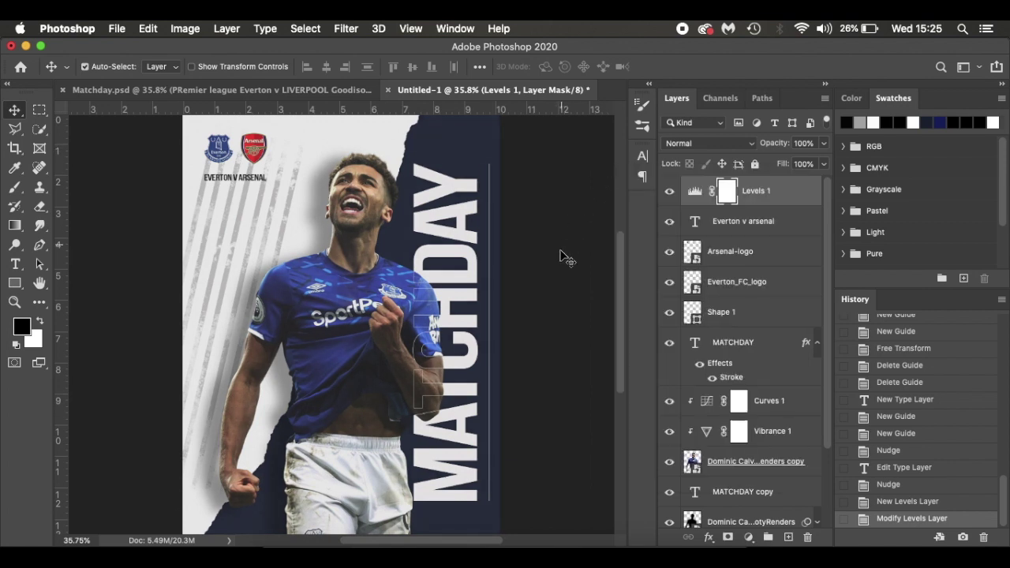